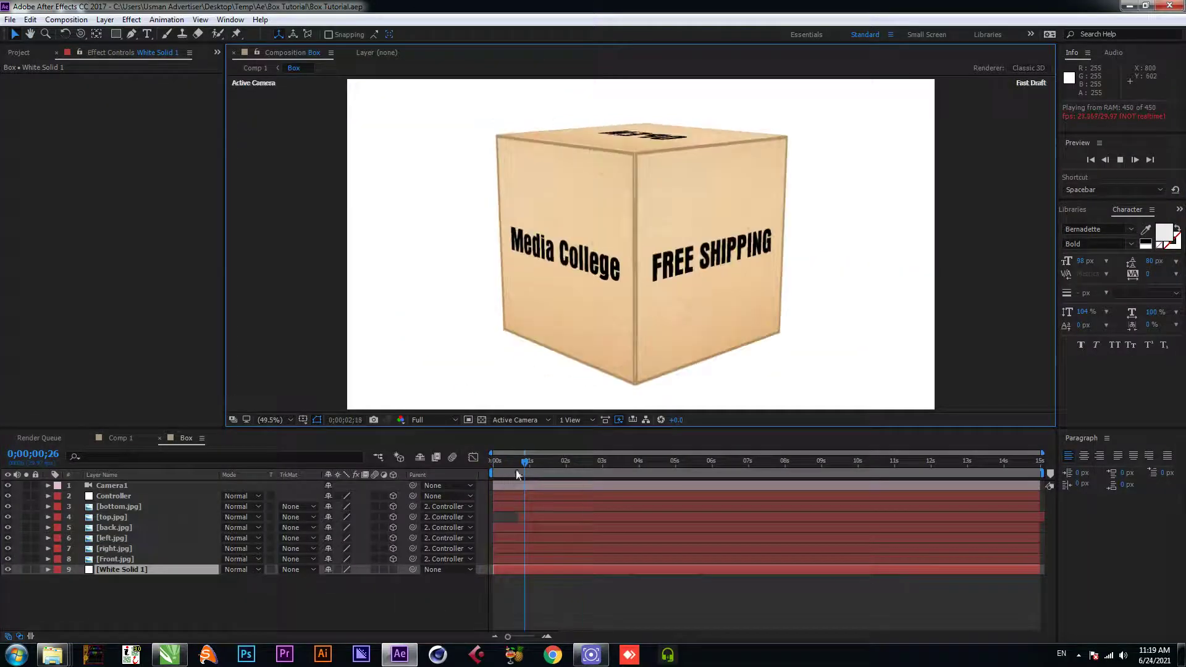
# Play the finished box animation in a maximized composition view from start to end
pyautogui.press('space')
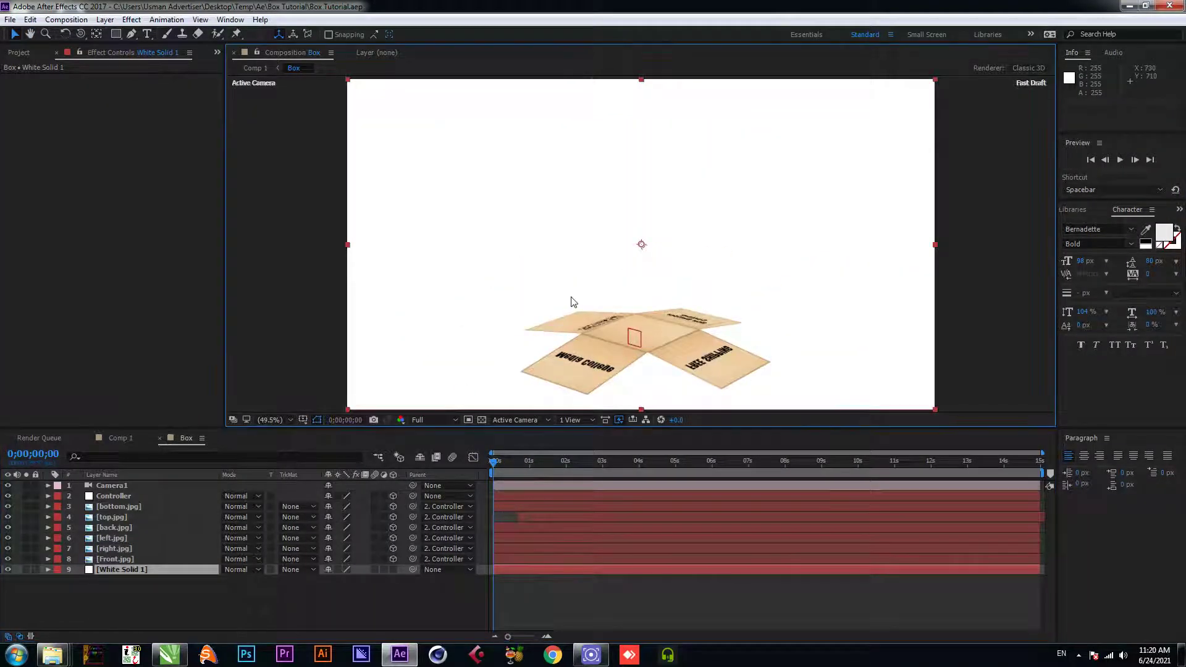
pyautogui.press('`')
pyautogui.press('space')
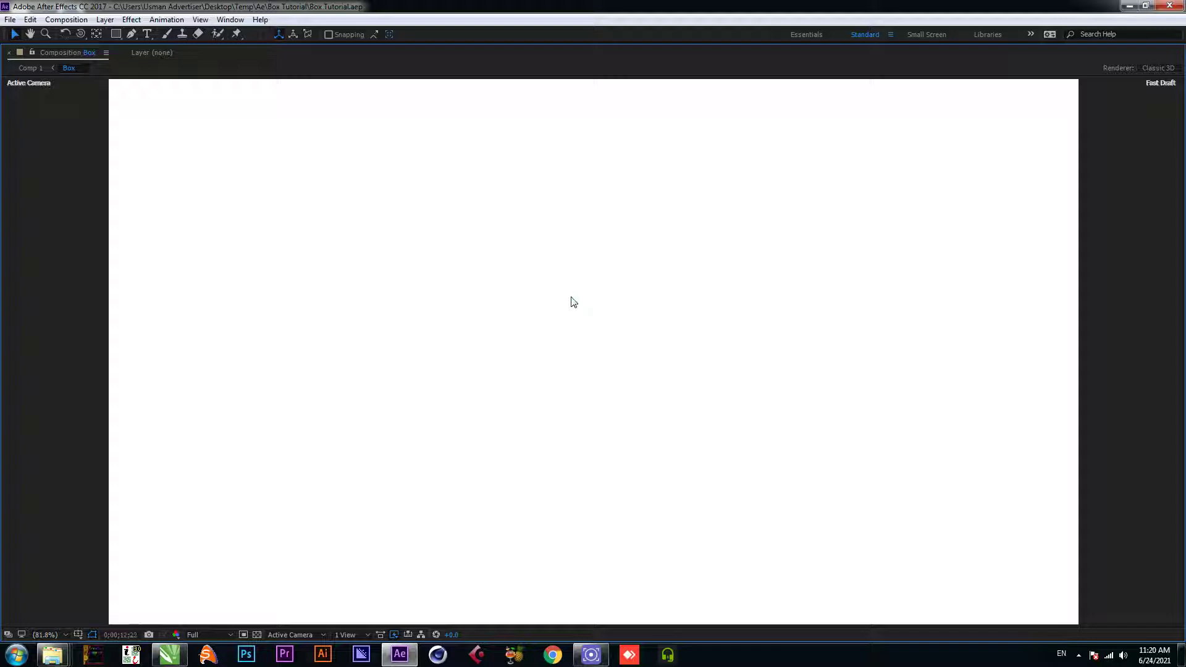
pyautogui.press('space')
pyautogui.press('`')
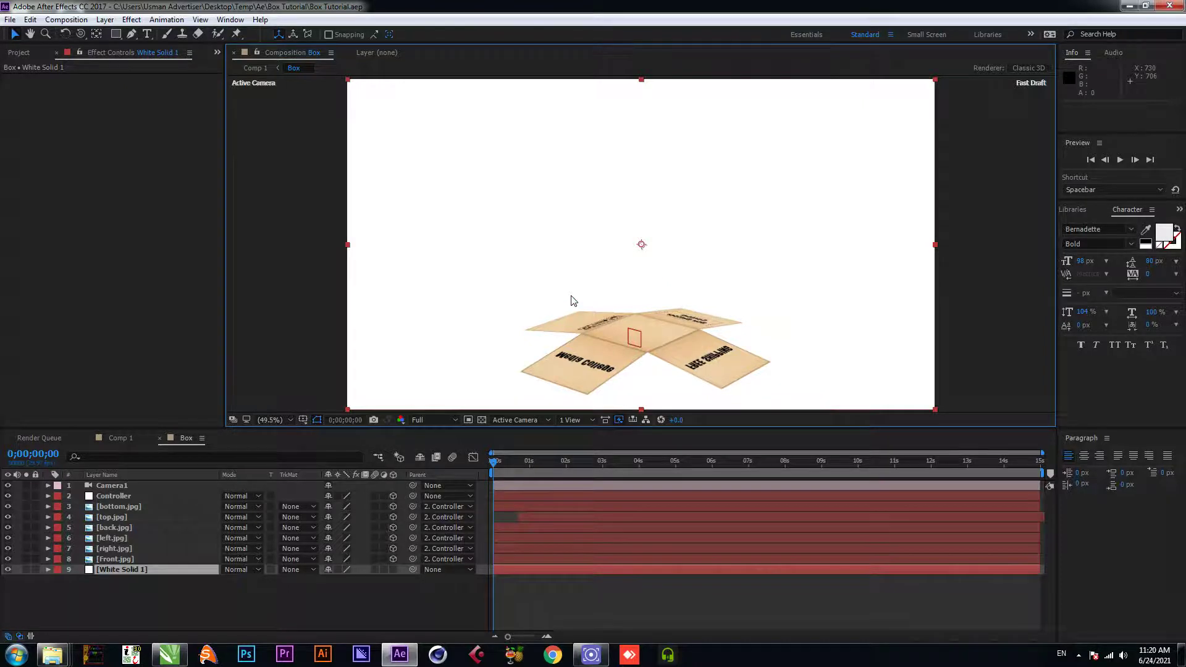
# Switch to CorelDRAW to examine the box face designs, and return to After Effects to check the animation
pyautogui.click(170, 654)
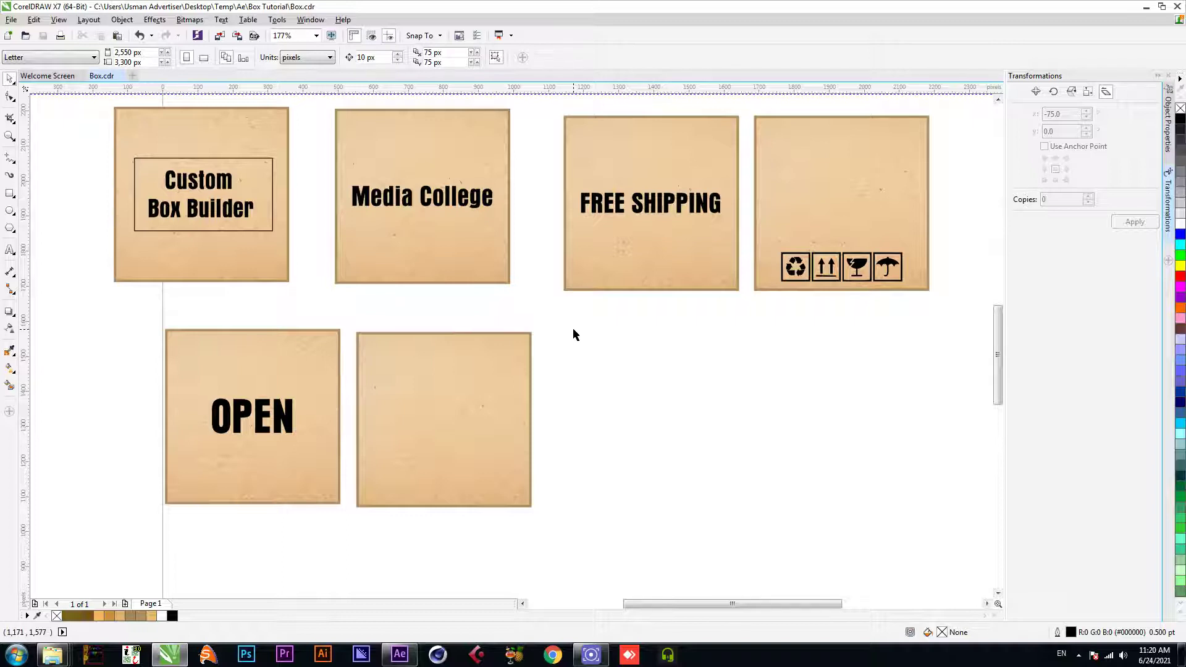
pyautogui.click(637, 246)
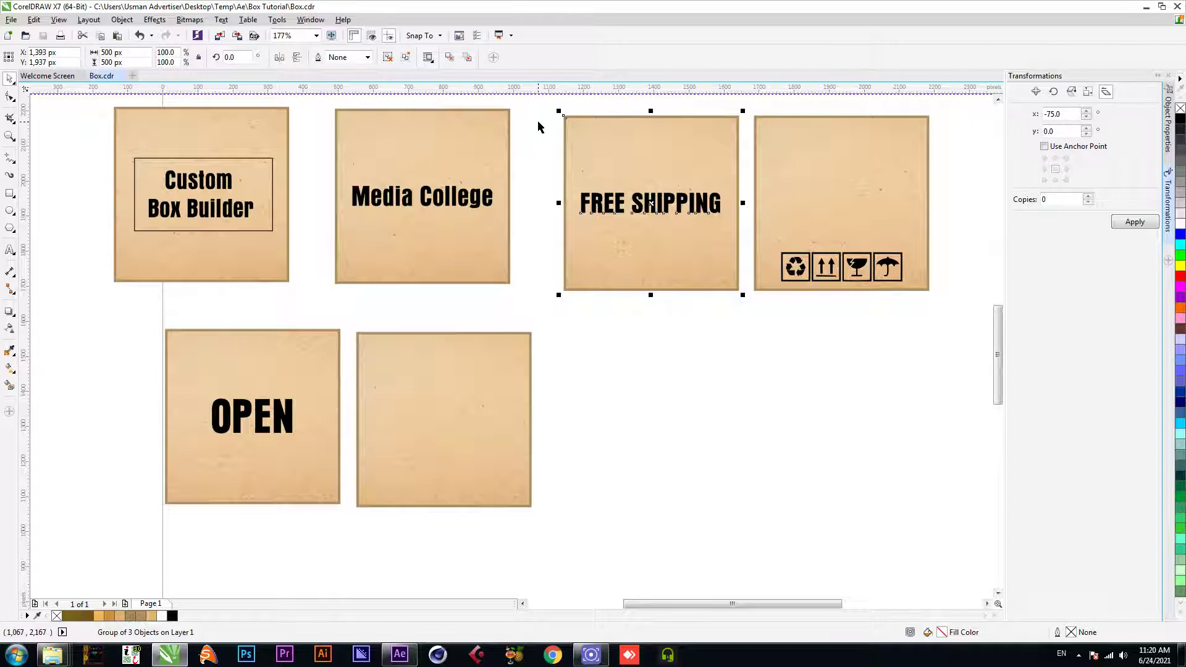
pyautogui.click(399, 654)
pyautogui.press('space')
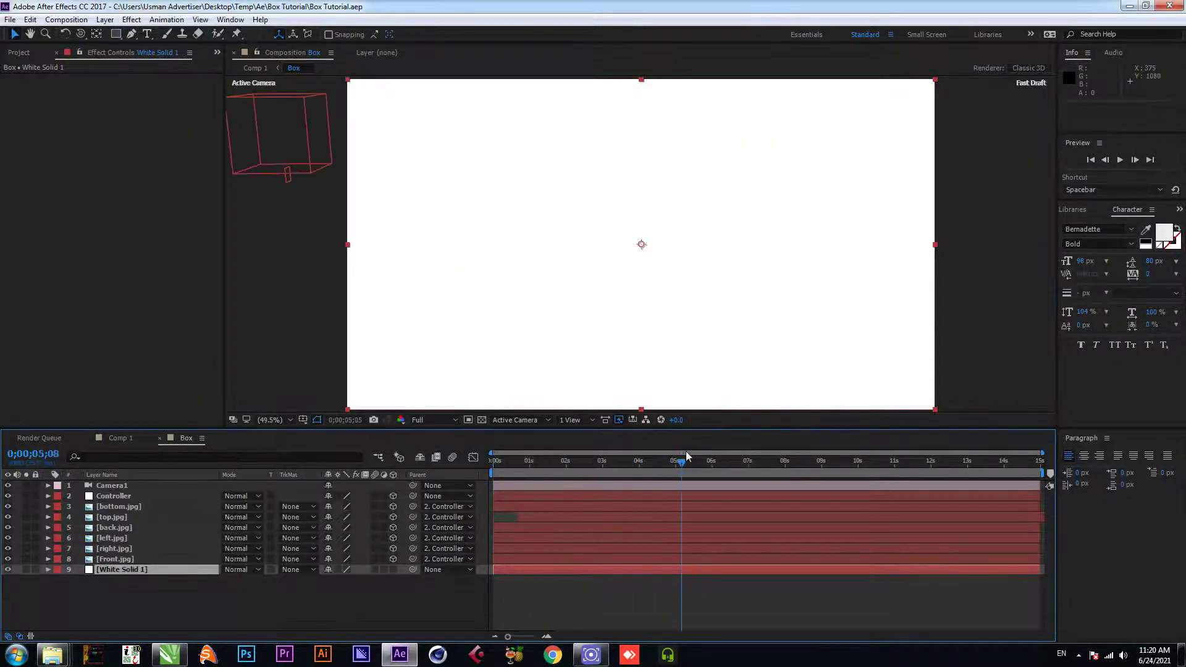
pyautogui.press('space')
pyautogui.click(344, 616)
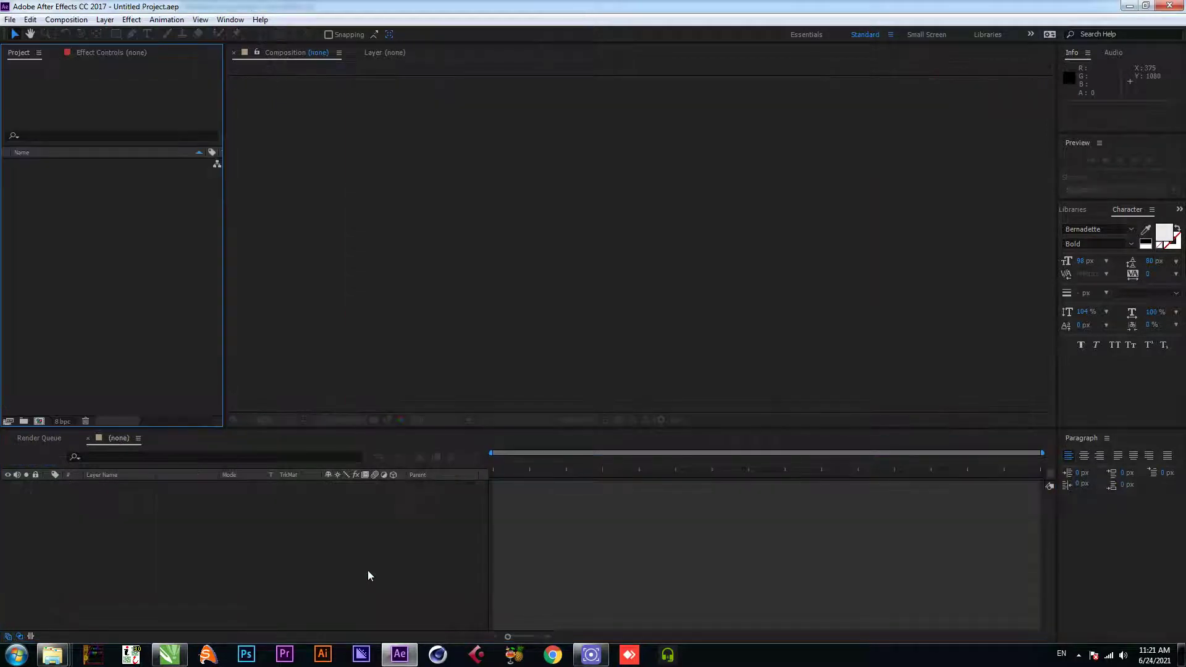
# Create a new composition with the HDTV 1080 29.97 preset, 1920 x 1080 px and 15 seconds long
pyautogui.click(319, 523)
pyautogui.hotkey('ctrl', 'n')
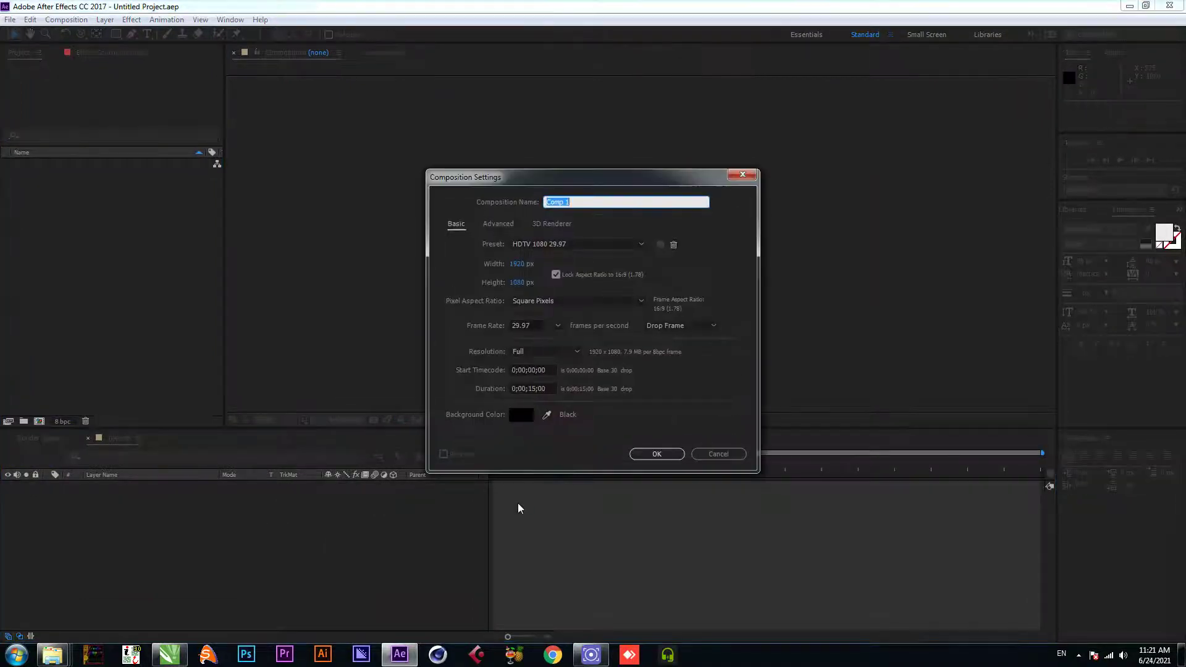
pyautogui.press('Return')
# Add a white 1920 x 1080 px solid layer to the composition as the background
pyautogui.rightClick(328, 529)
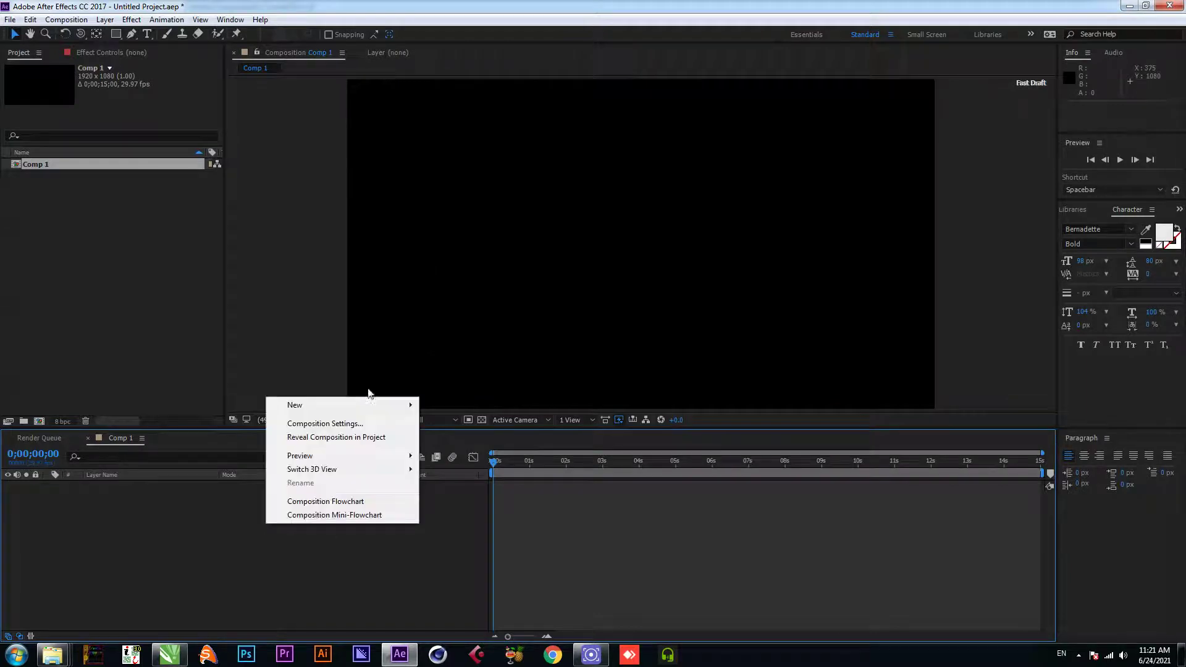
pyautogui.moveTo(362, 405)
pyautogui.click(472, 440)
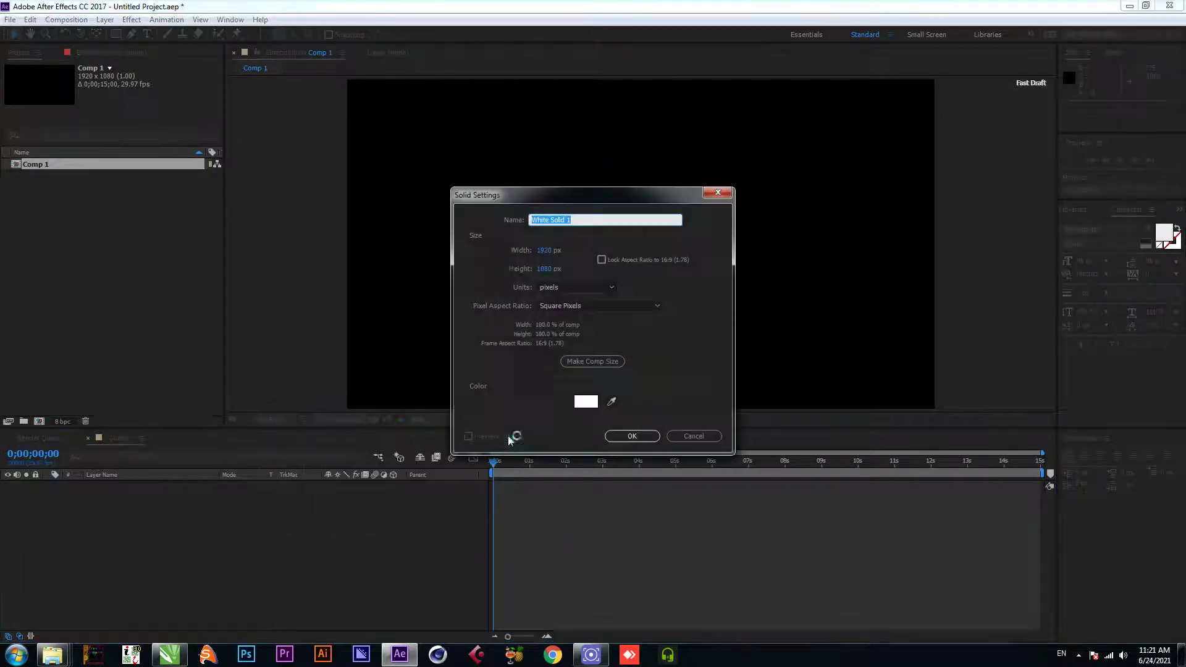
pyautogui.click(630, 436)
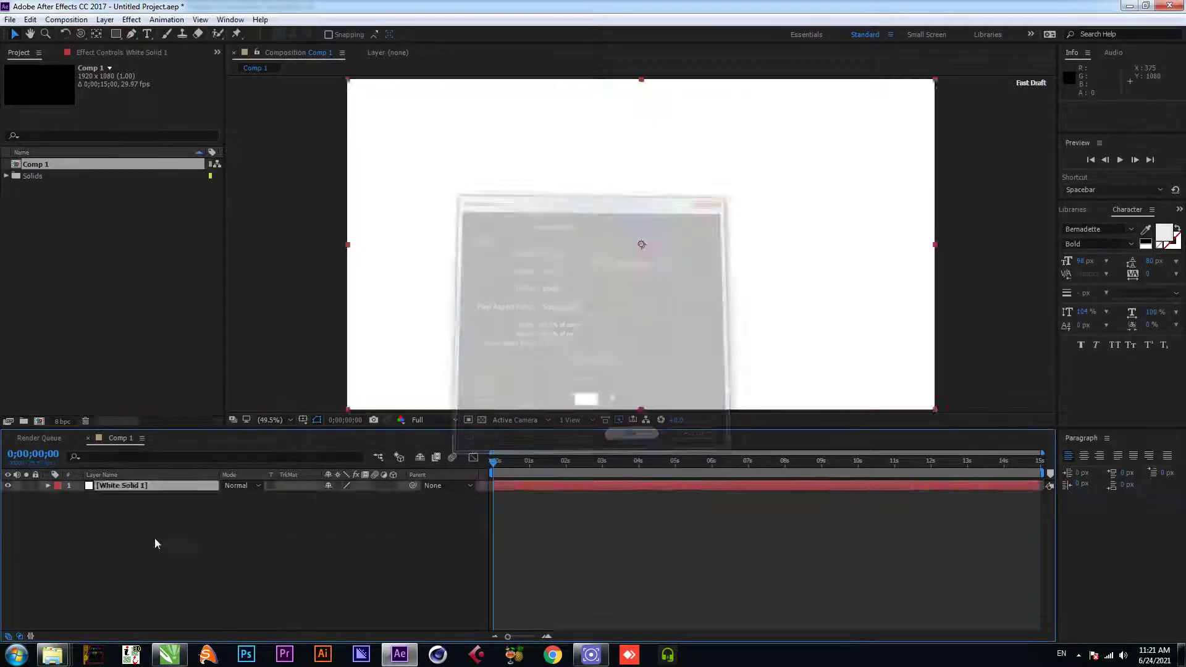
pyautogui.click(142, 486)
pyautogui.click(168, 521)
pyautogui.click(156, 488)
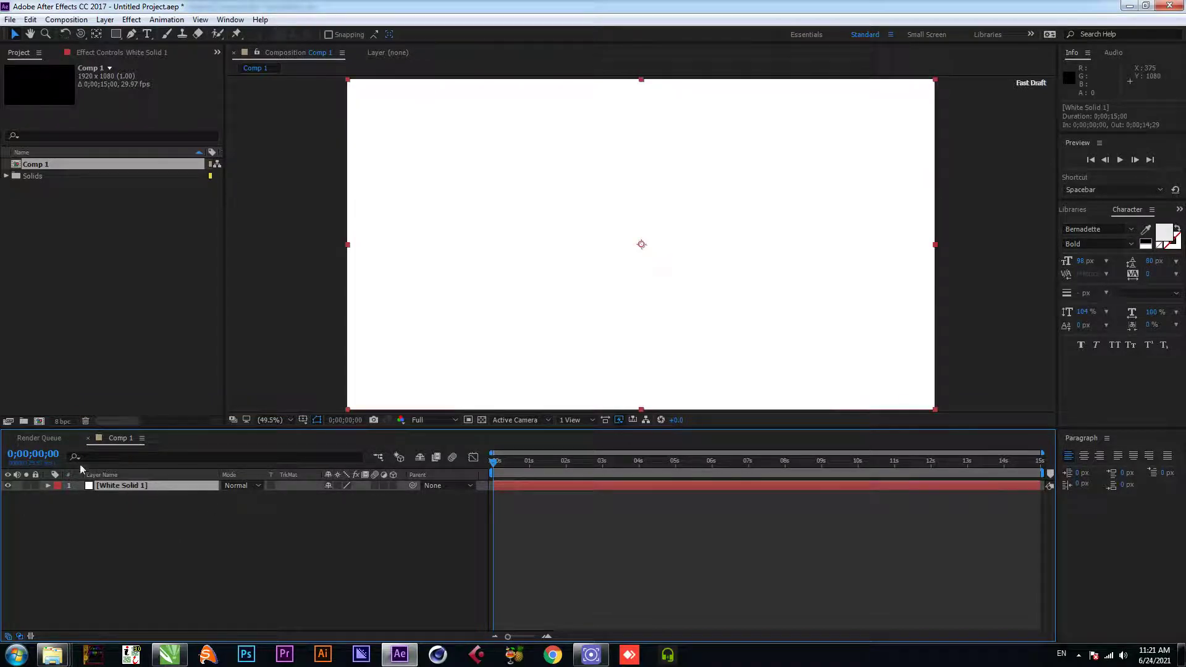
# Run the 3d_cube.jsx script to build a Bottom-style cube with side size 500, height 500 and a camera
pyautogui.click(229, 20)
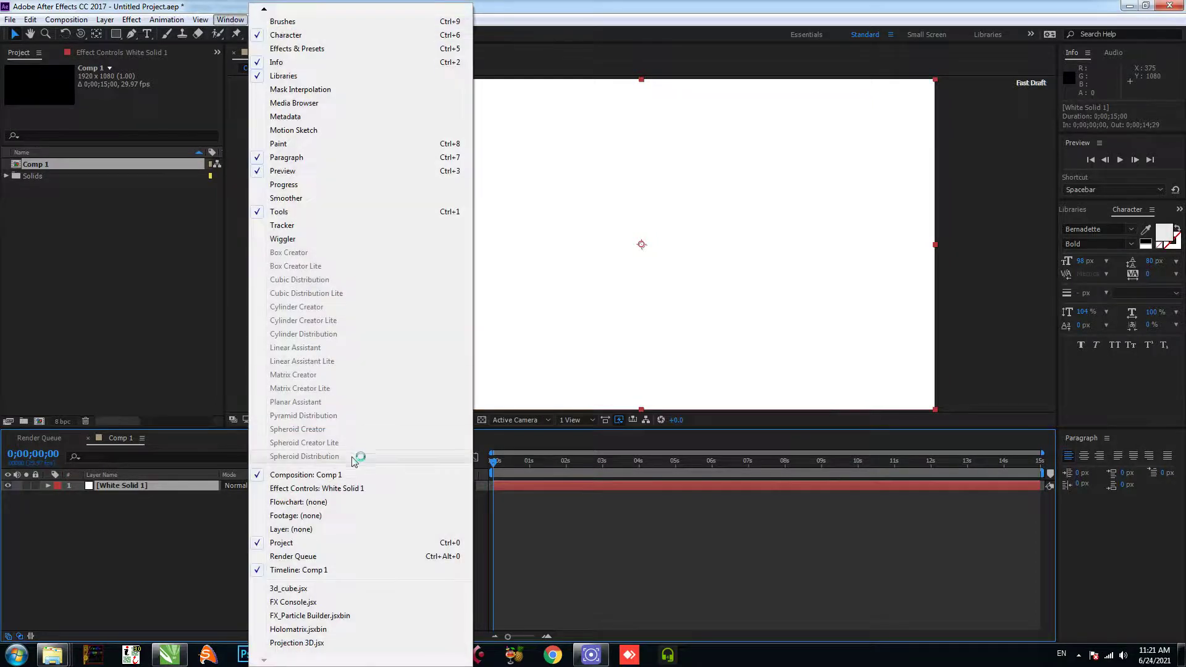
pyautogui.click(310, 590)
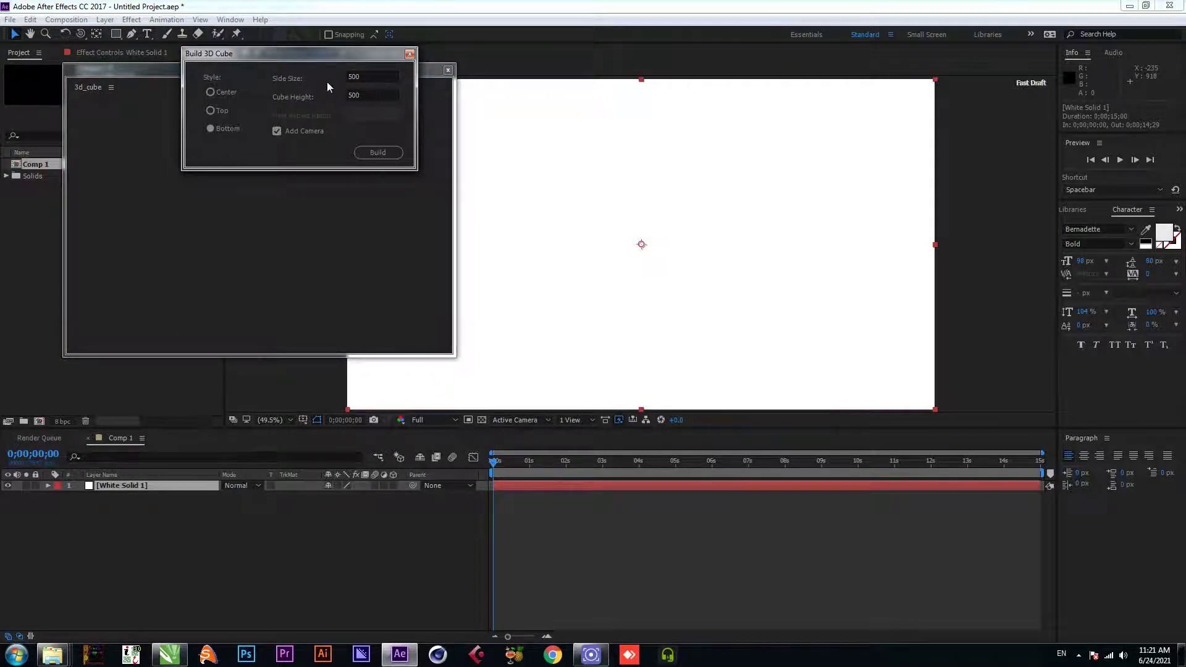
pyautogui.doubleClick(356, 78)
pyautogui.click(378, 153)
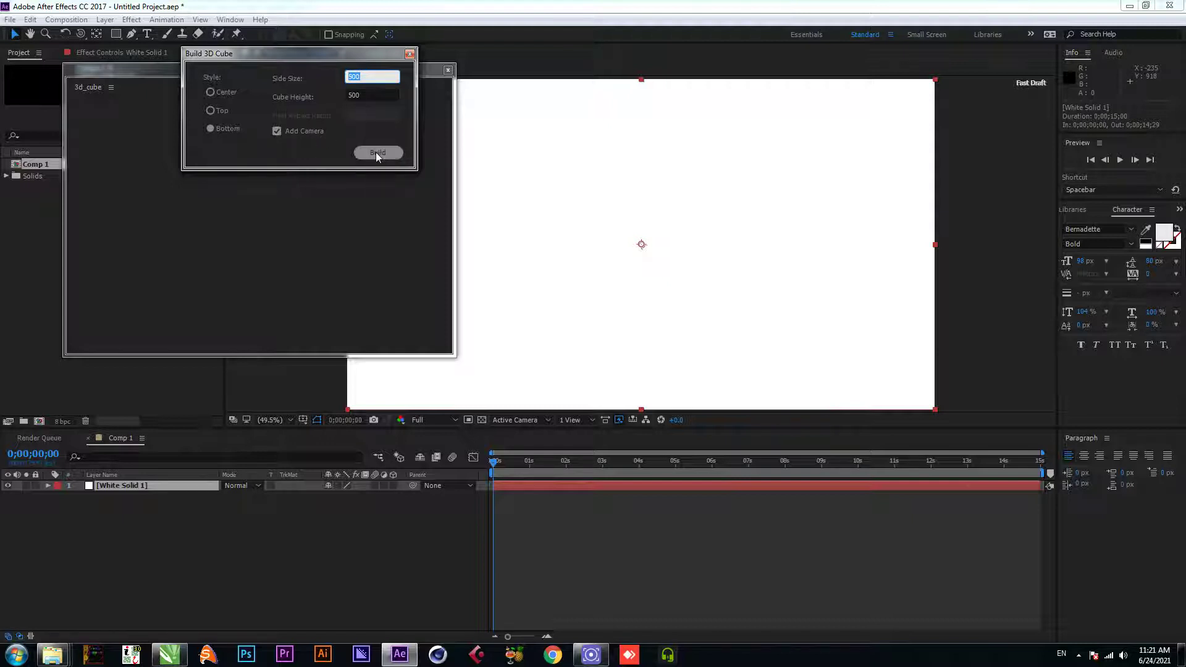
pyautogui.click(410, 53)
pyautogui.click(448, 70)
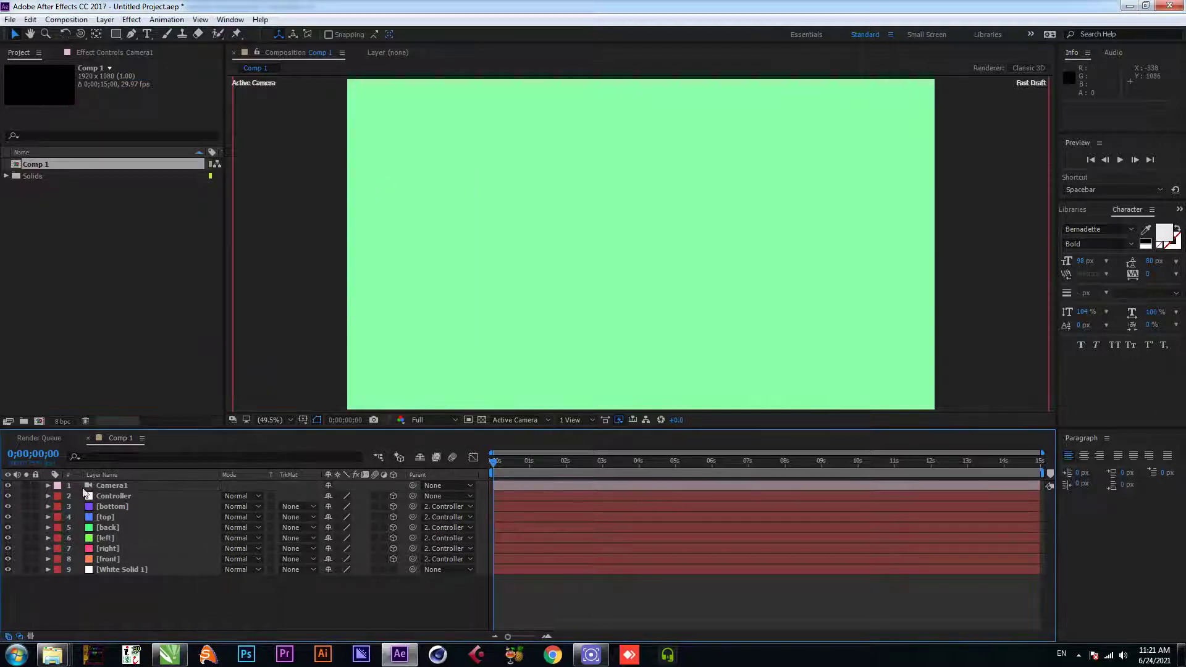
# Pull Camera1 back along its Z axis to about -1887 so the whole cube fits in the frame
pyautogui.click(127, 487)
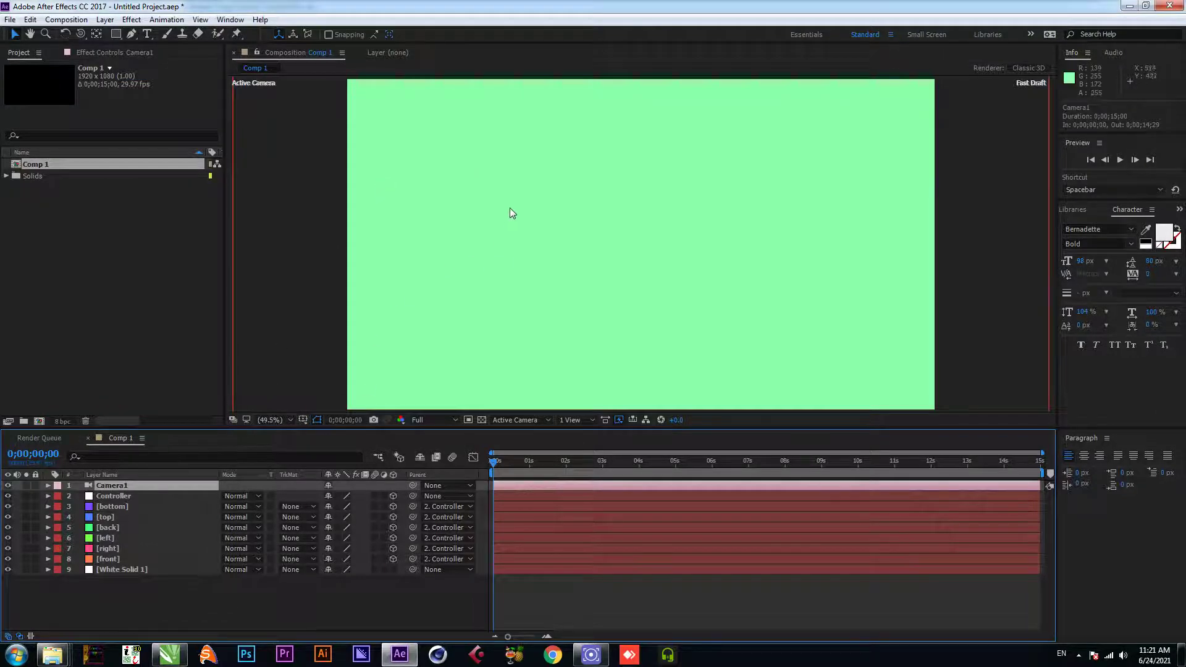
pyautogui.click(82, 34)
pyautogui.moveTo(599, 169); pyautogui.dragTo(596, 306)
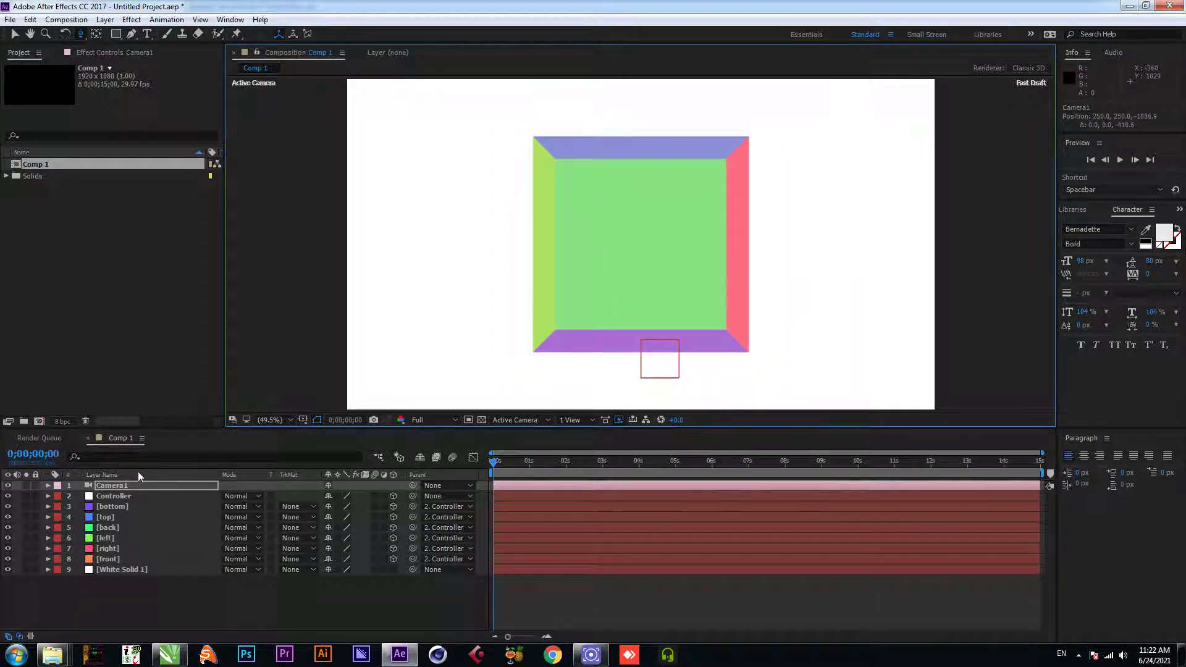
pyautogui.click(124, 490)
pyautogui.click(130, 498)
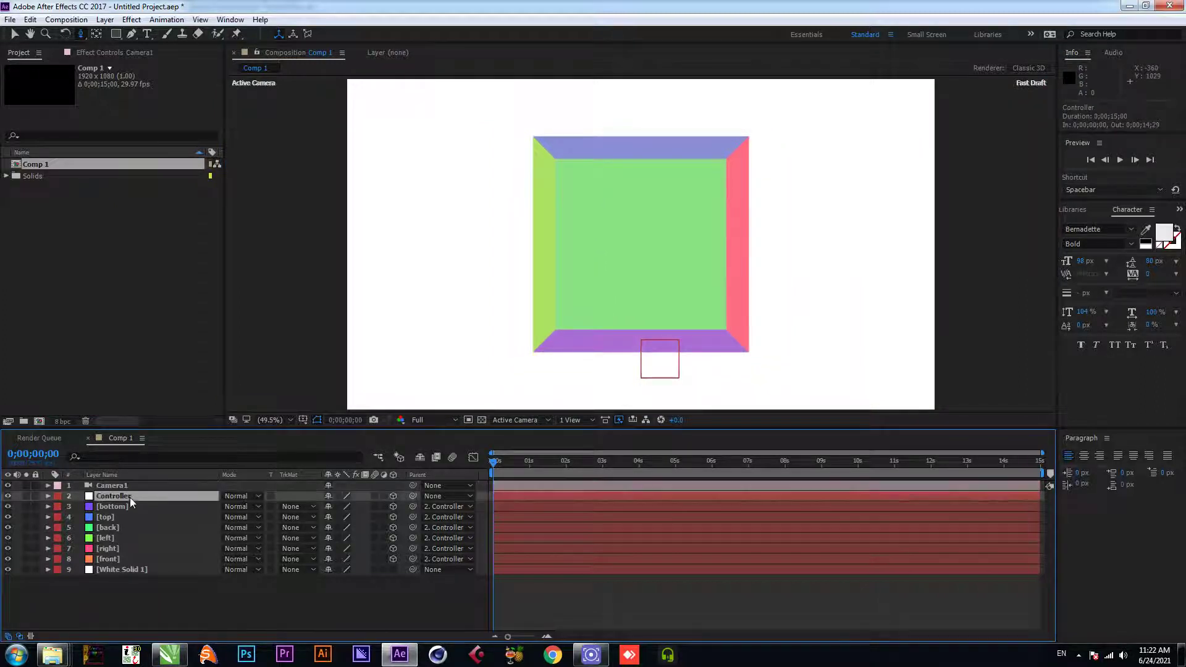
pyautogui.click(133, 487)
pyautogui.click(131, 494)
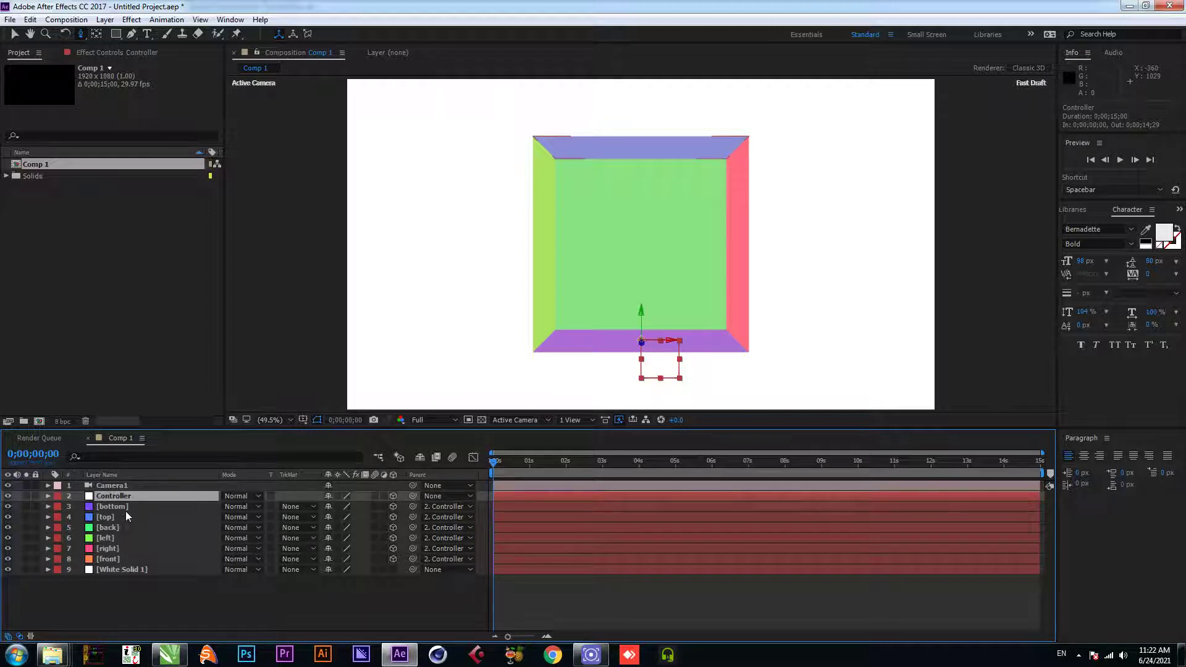
# Set the opacity of the six cube face layers, bottom through front, to 100% and collapse their properties
pyautogui.click(125, 509)
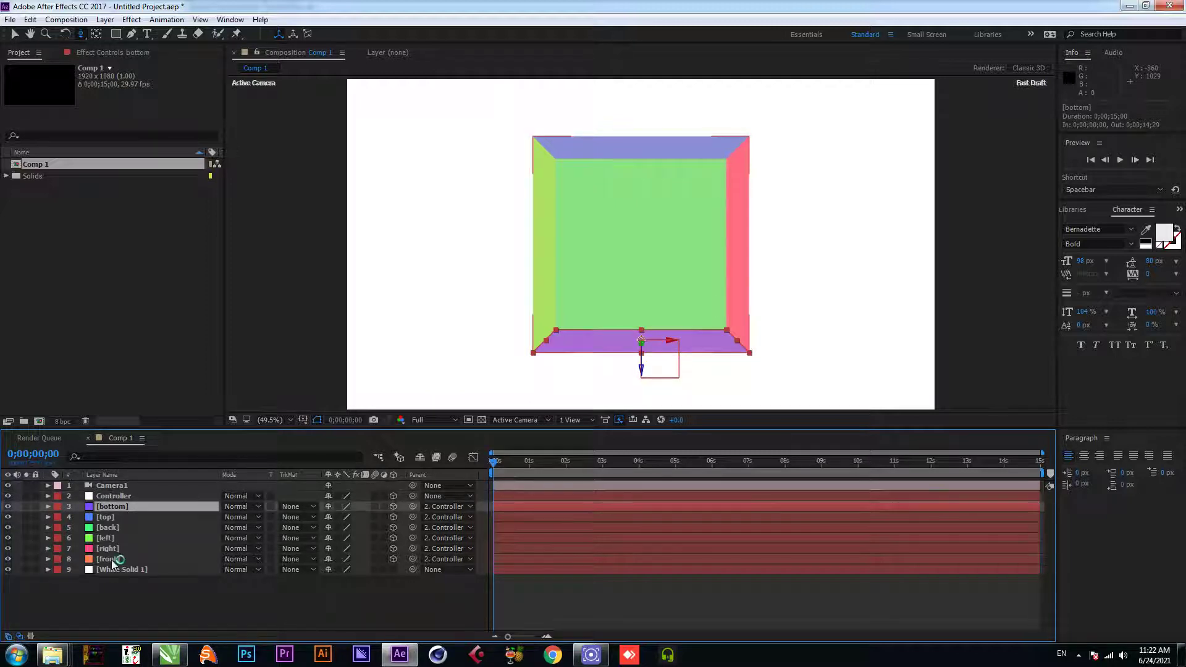
pyautogui.keyDown('shift'); pyautogui.click(113, 560); pyautogui.keyUp('shift')
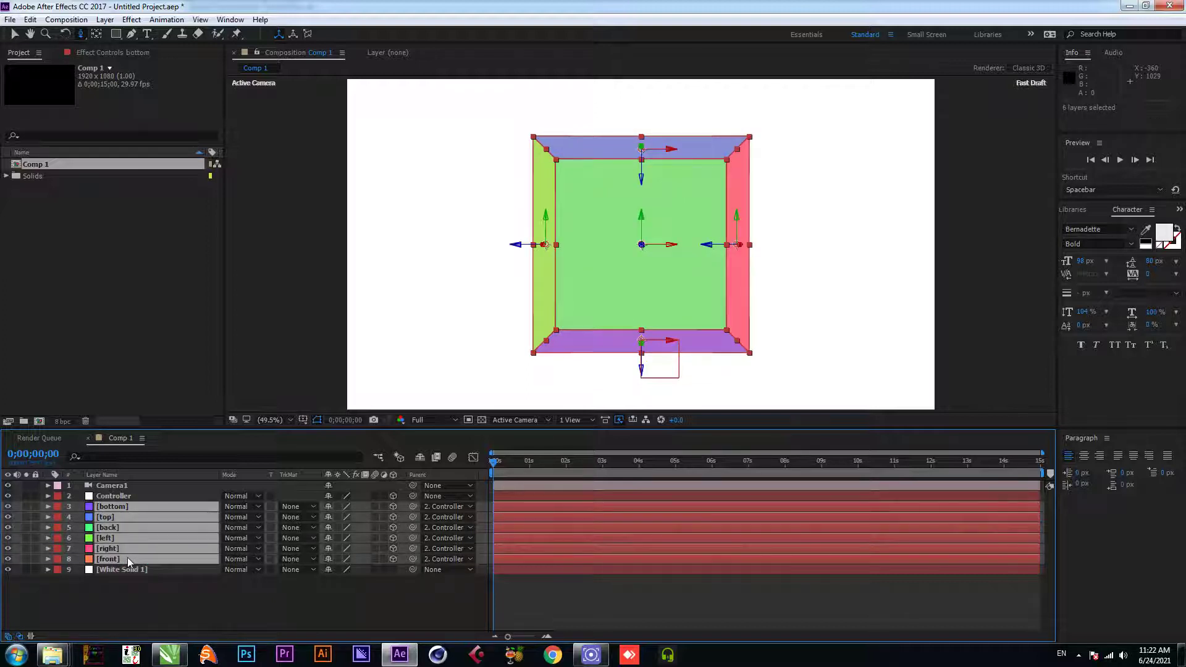
pyautogui.press('t')
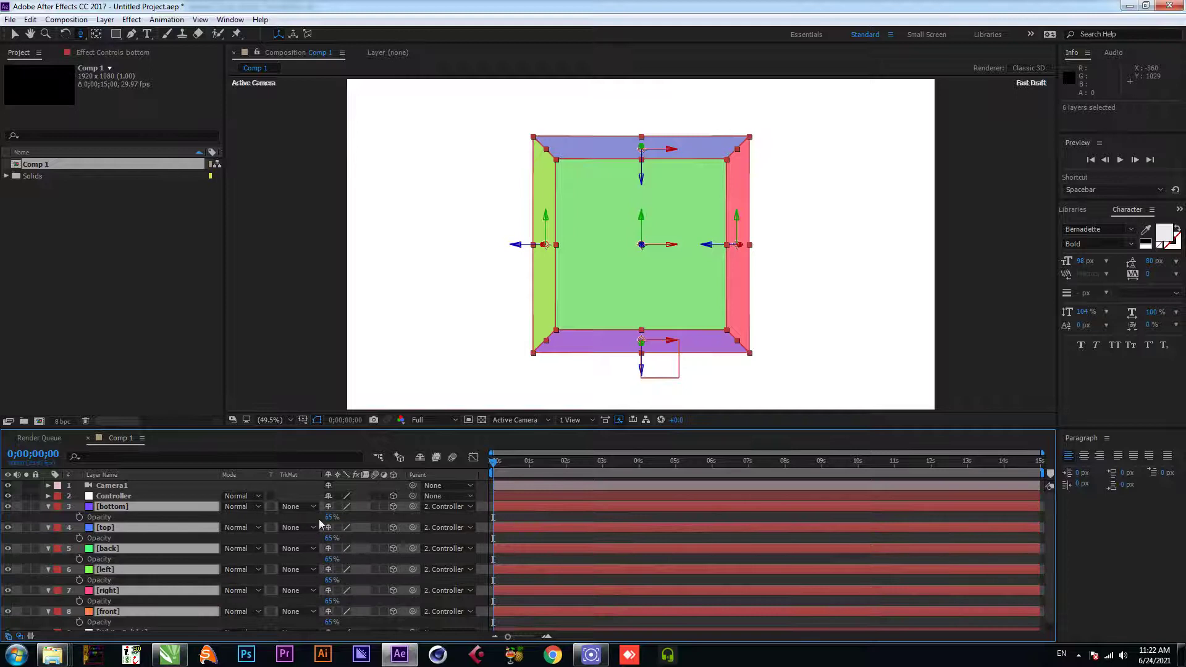
pyautogui.moveTo(327, 517); pyautogui.dragTo(352, 518)
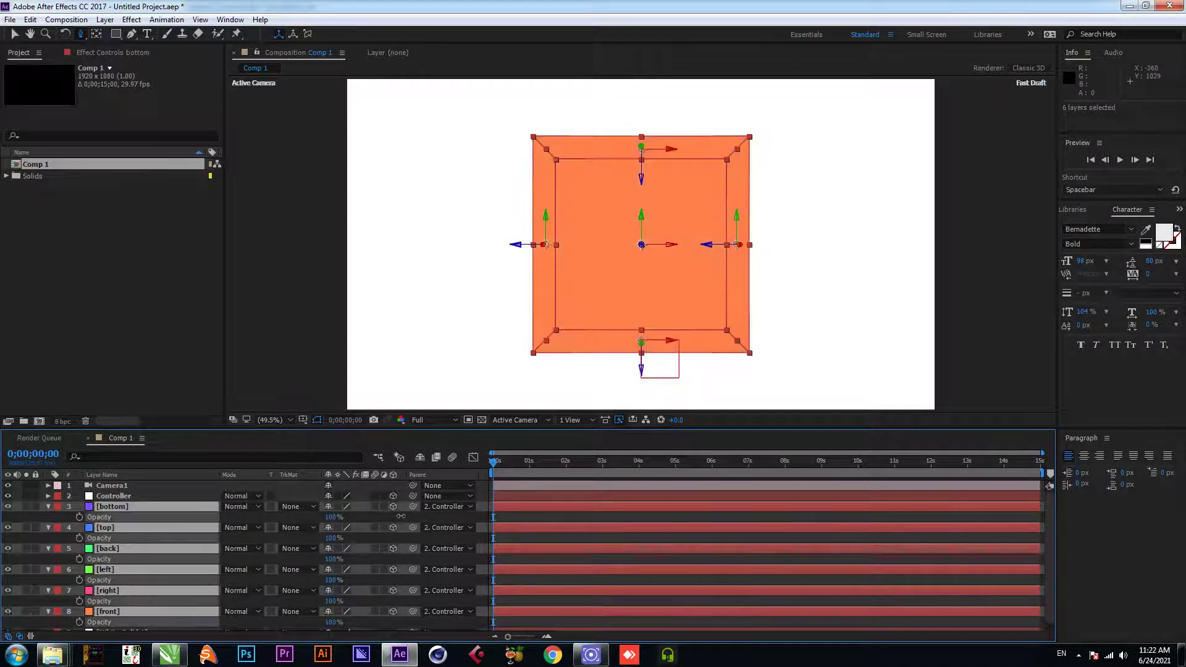
pyautogui.click(48, 507)
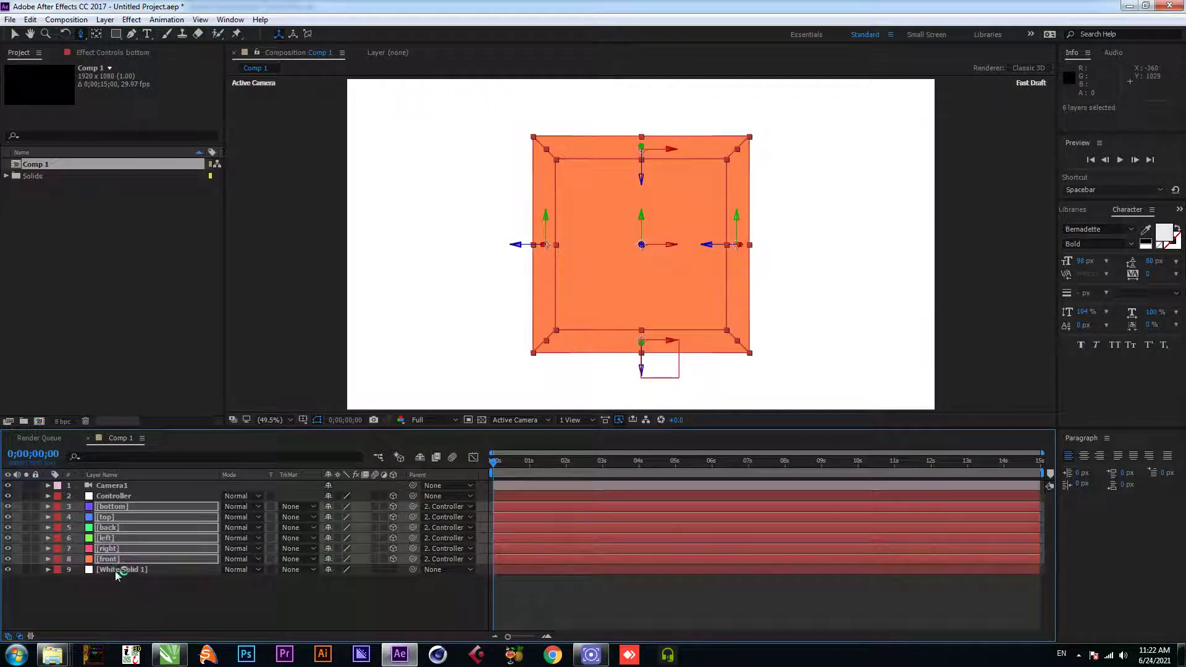
pyautogui.press('F2')
# Replace the front solid in the project's Solids folder with the image Front.jpg from the Box Png folder
pyautogui.click(43, 178)
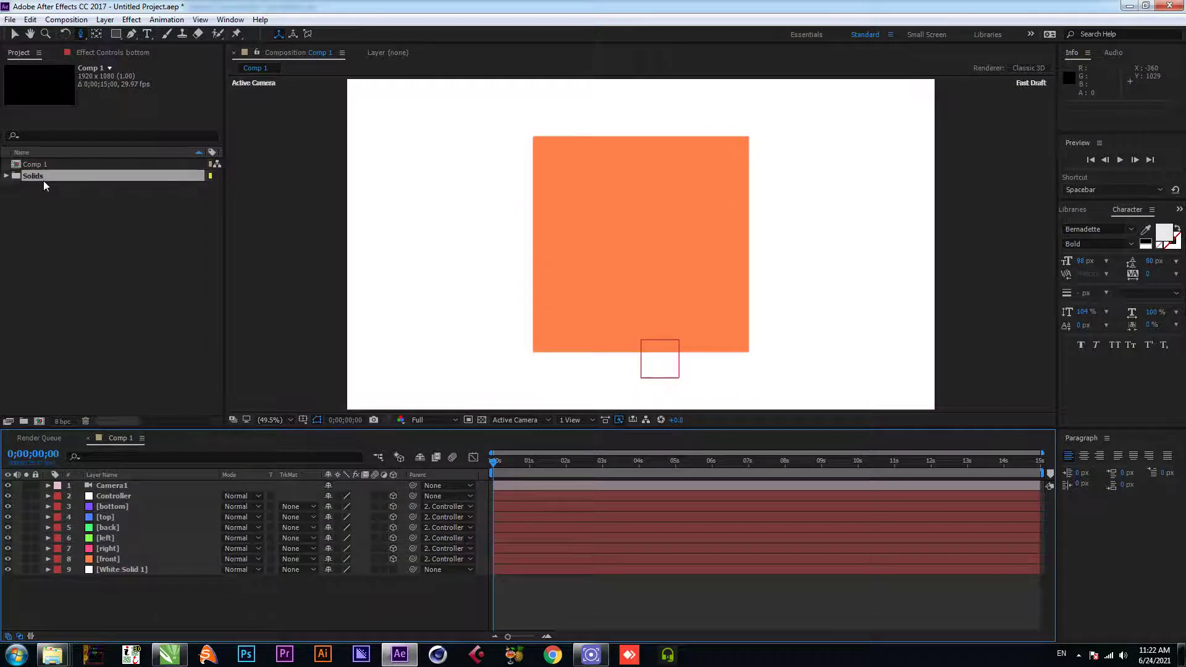
pyautogui.click(7, 177)
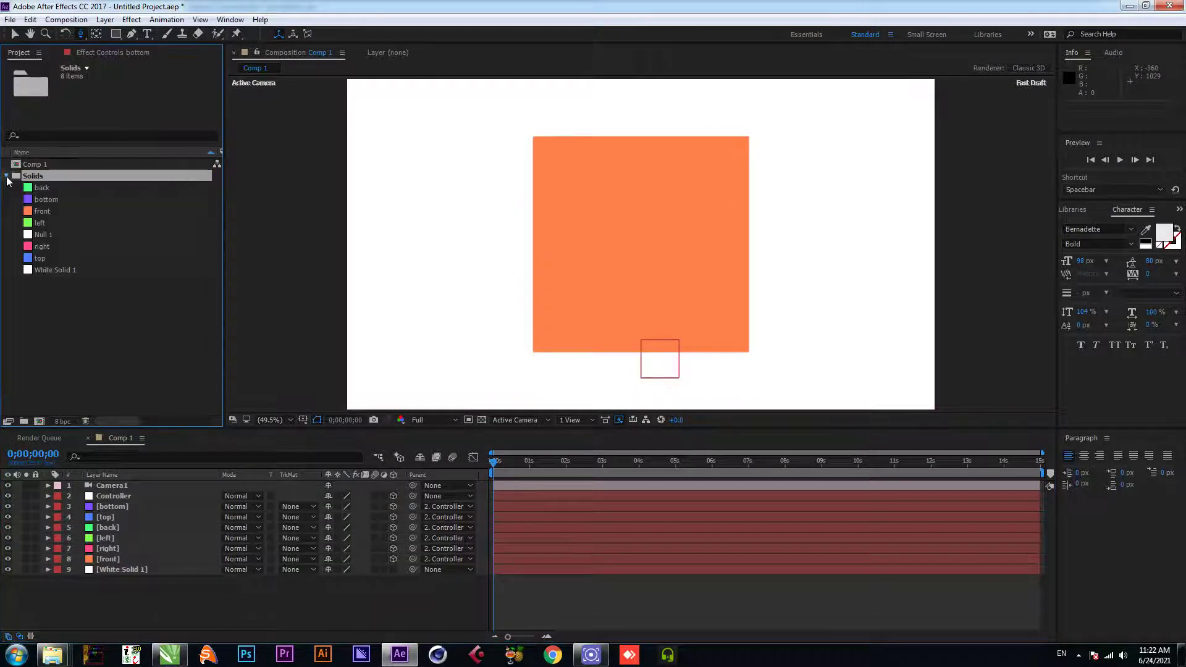
pyautogui.click(53, 211)
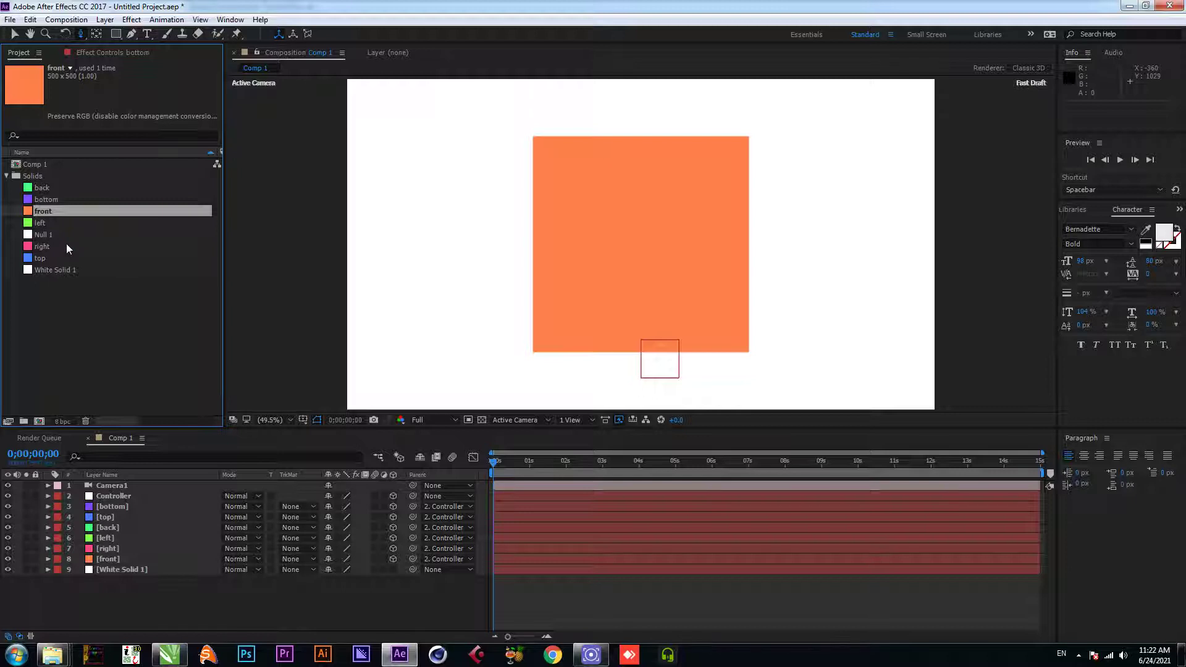
pyautogui.hotkey('ctrl', 'h')
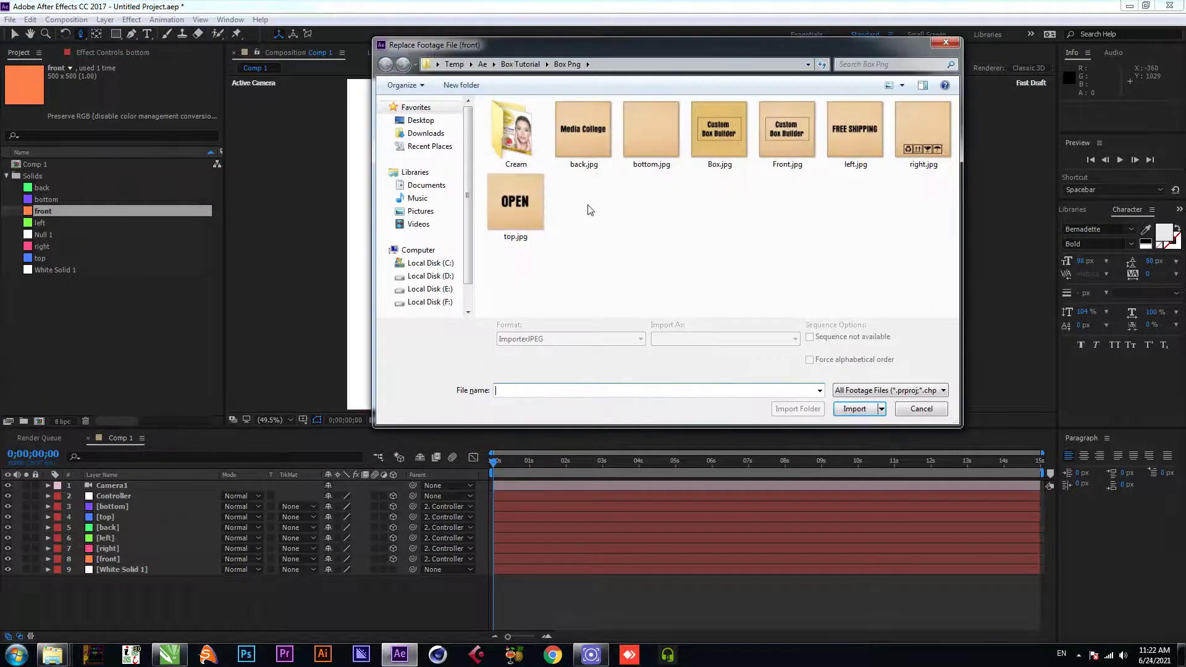
pyautogui.doubleClick(782, 146)
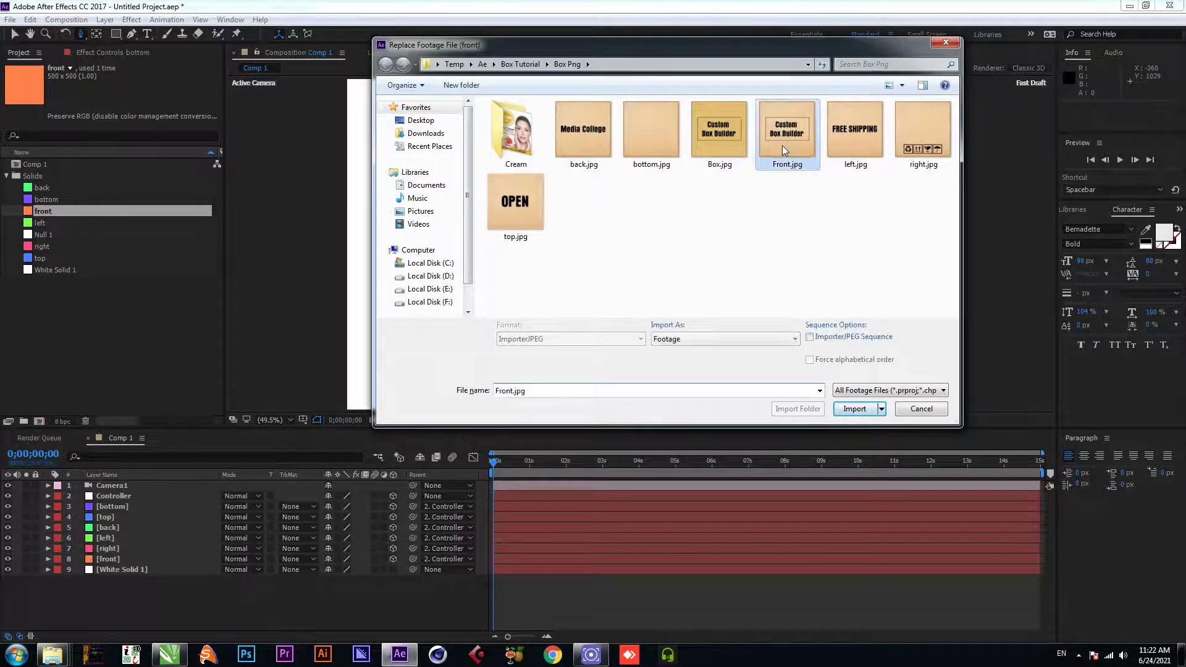
# Replace the left solid's footage with the image left.jpg
pyautogui.click(82, 224)
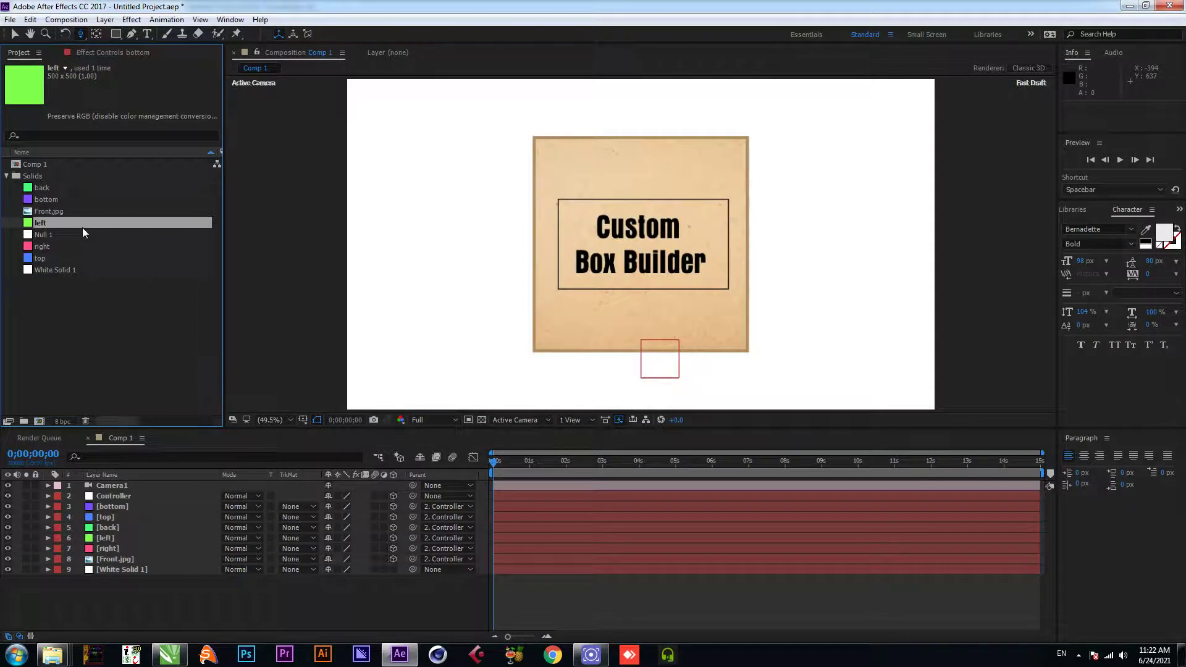
pyautogui.hotkey('ctrl', 'h')
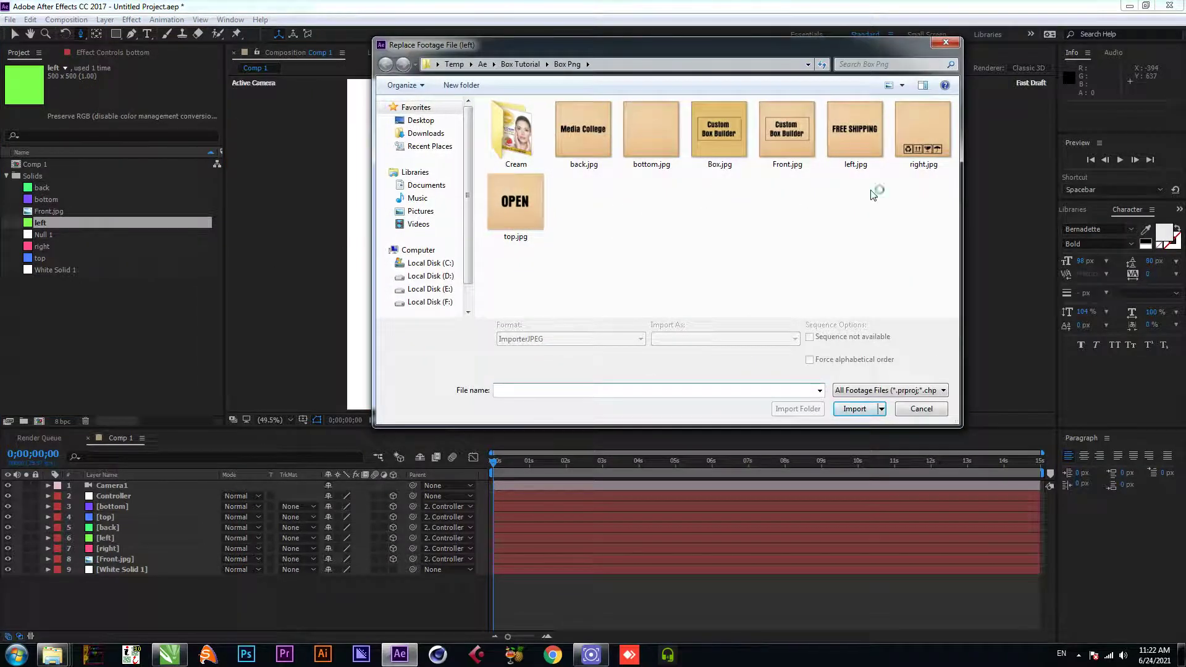
pyautogui.doubleClick(859, 149)
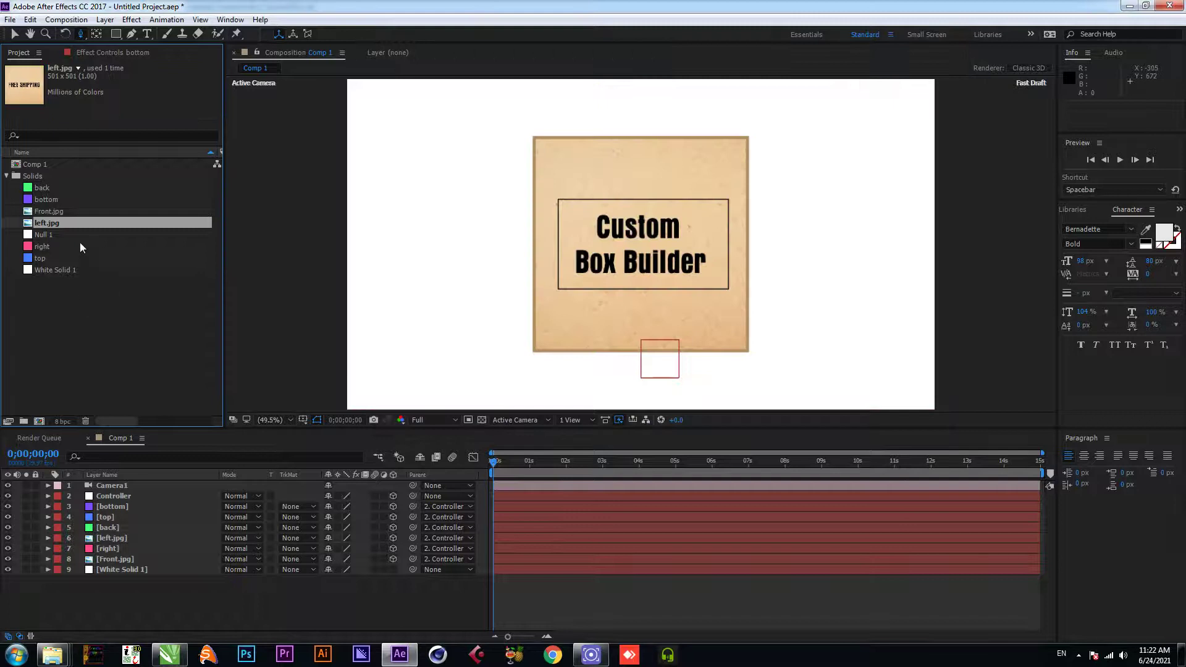
# Replace the right solid's footage with the image right.jpg
pyautogui.click(77, 236)
pyautogui.click(73, 246)
pyautogui.hotkey('ctrl', 'h')
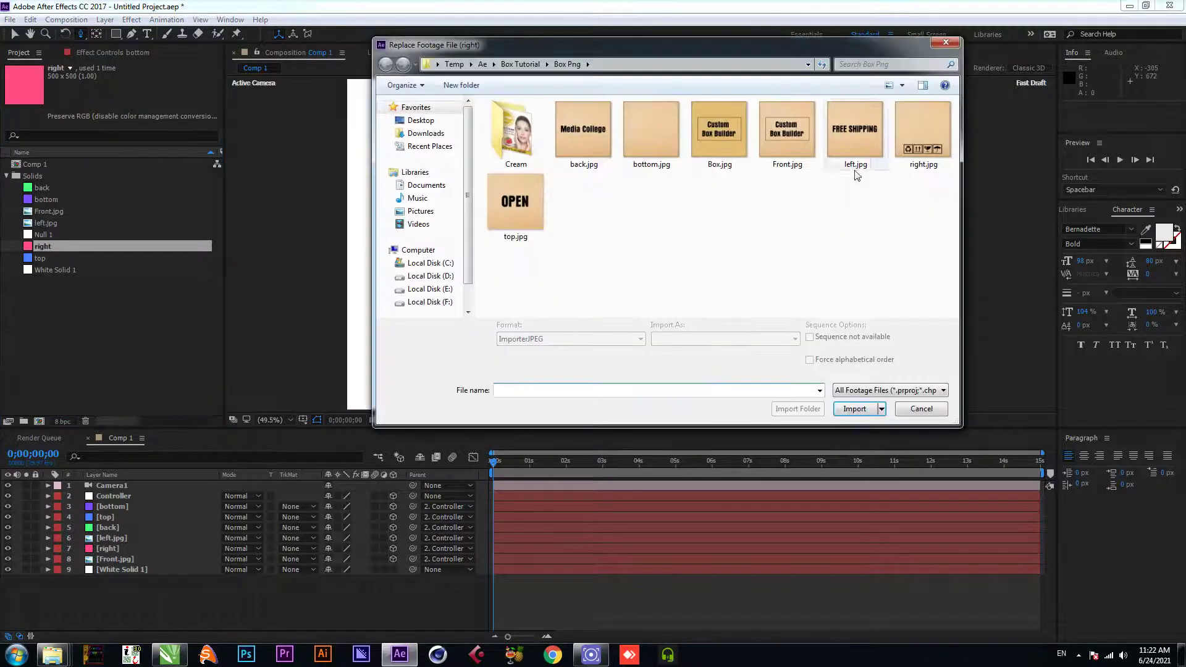
pyautogui.doubleClick(921, 151)
# Replace the top solid's footage in the Solids folder with the image top.jpg
pyautogui.click(59, 259)
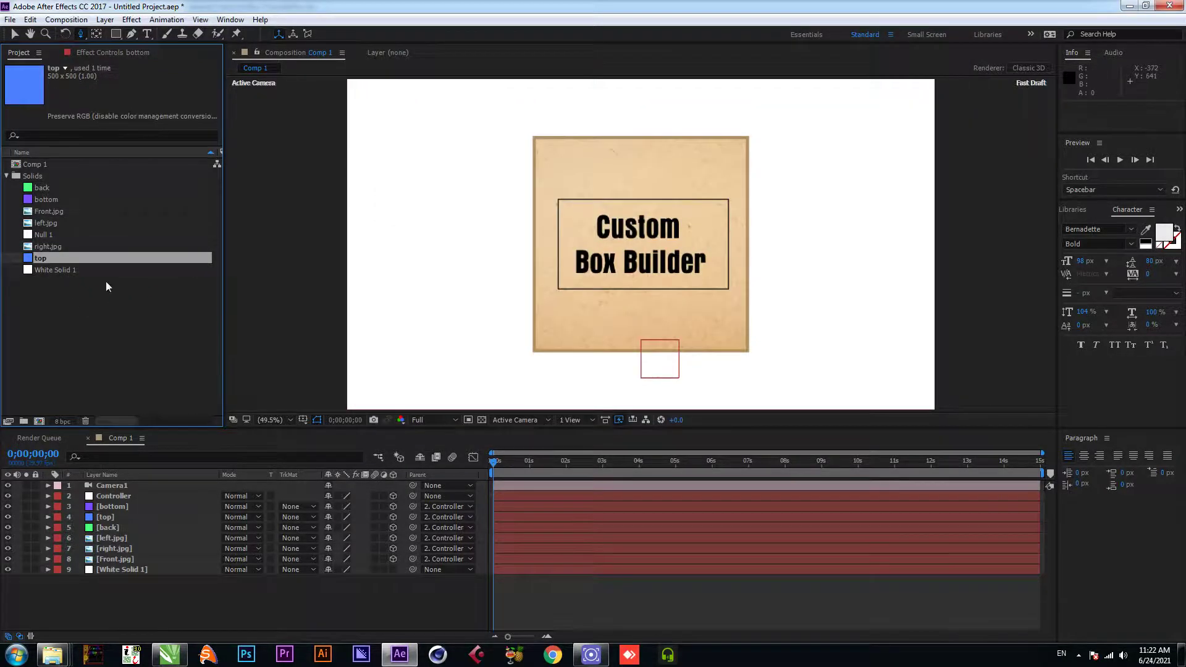
pyautogui.hotkey('ctrl', 'h')
pyautogui.doubleClick(514, 222)
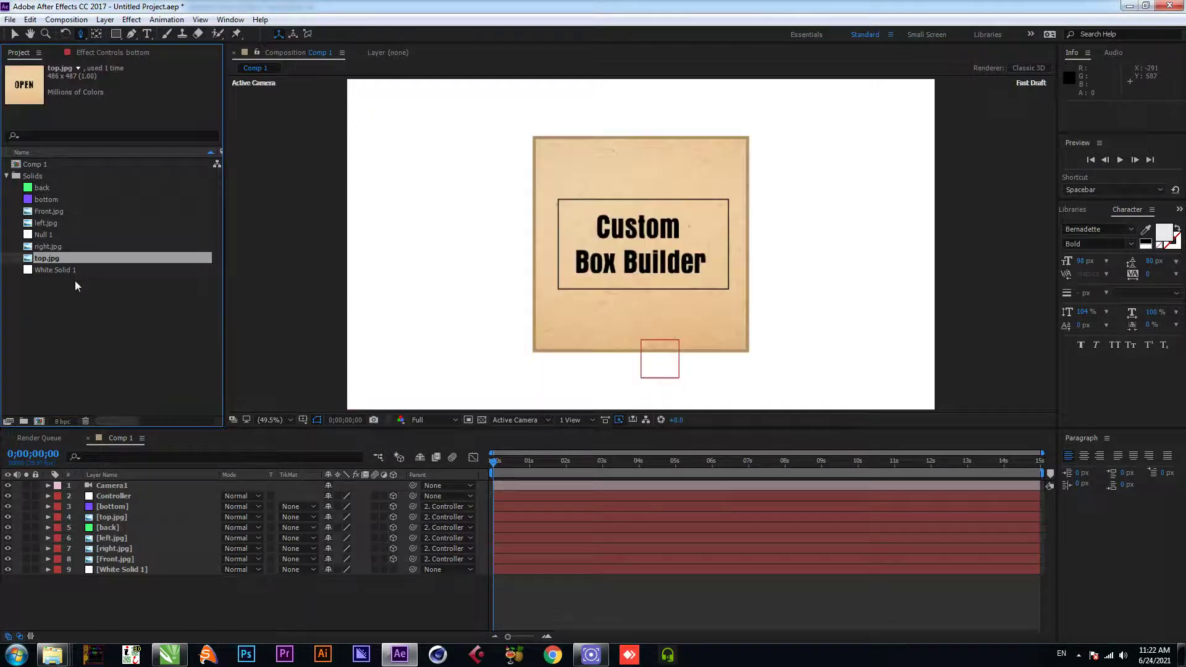
# Replace the bottom solid's footage with the image bottom.jpg
pyautogui.click(61, 201)
pyautogui.hotkey('ctrl', 'h')
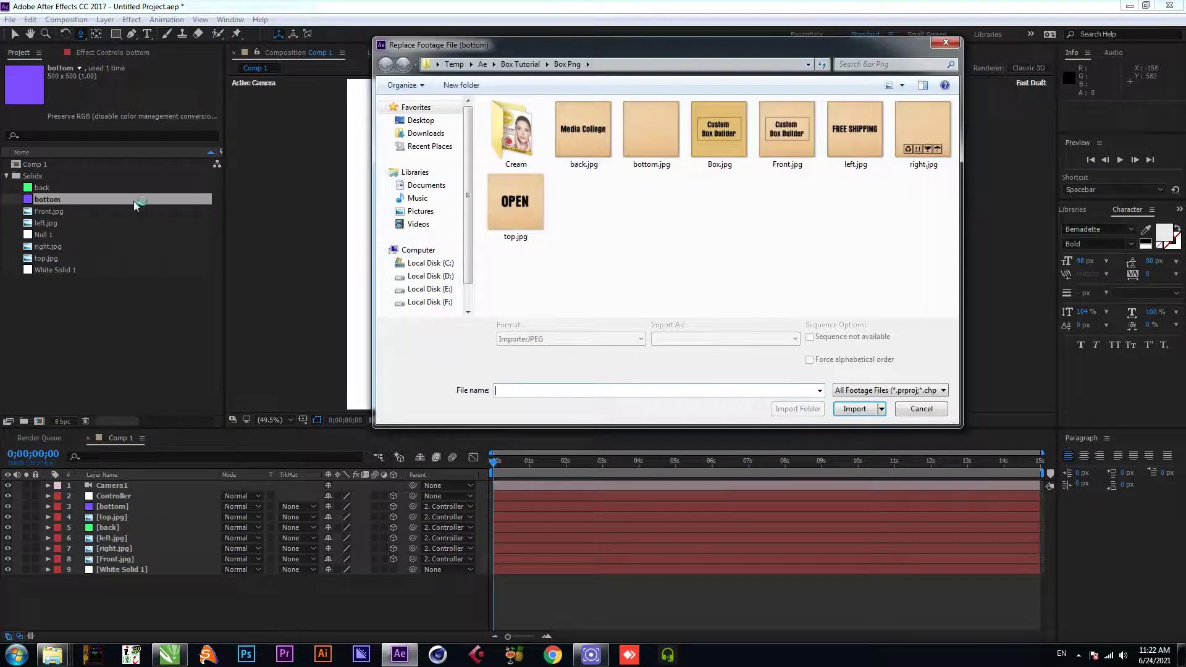
pyautogui.doubleClick(635, 143)
# Replace the back solid's footage with the image back.jpg, keeping the playhead at the start of the composition
pyautogui.click(83, 189)
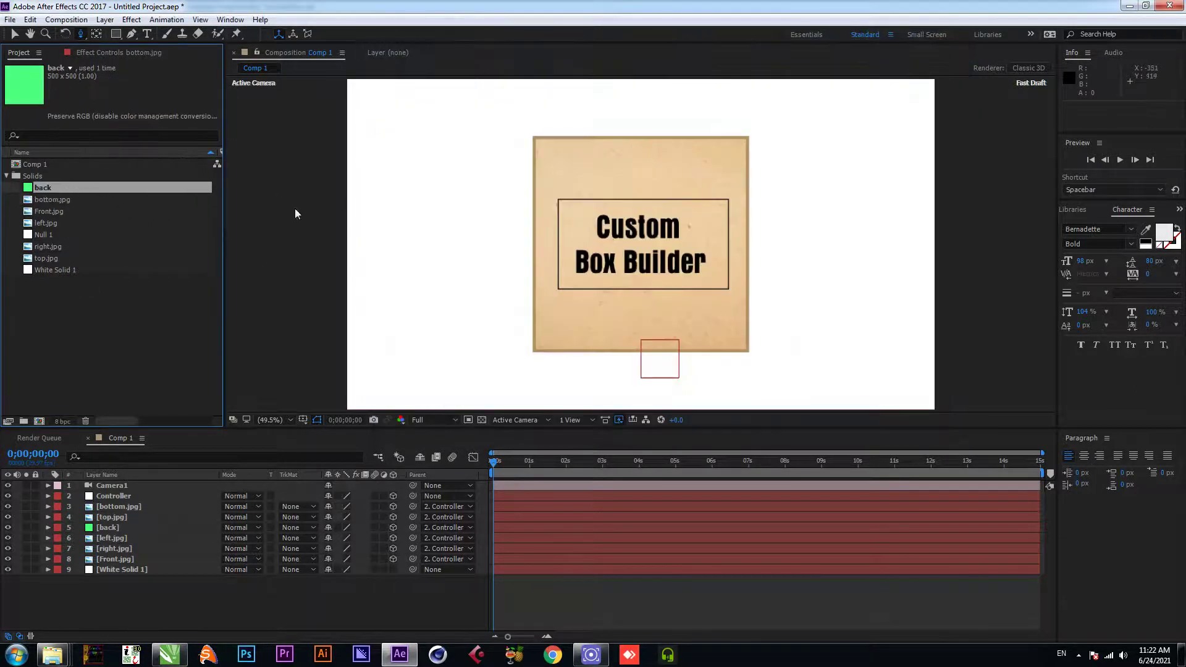
pyautogui.hotkey('ctrl', 'h')
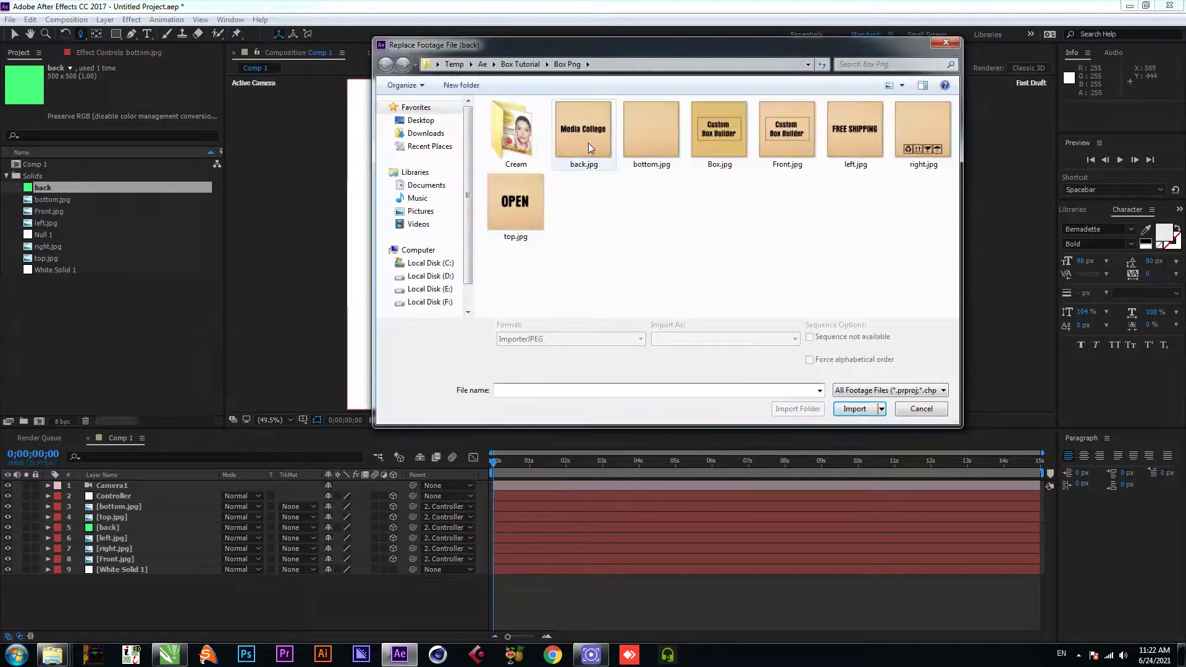
pyautogui.doubleClick(588, 143)
pyautogui.click(527, 461)
pyautogui.press('Home')
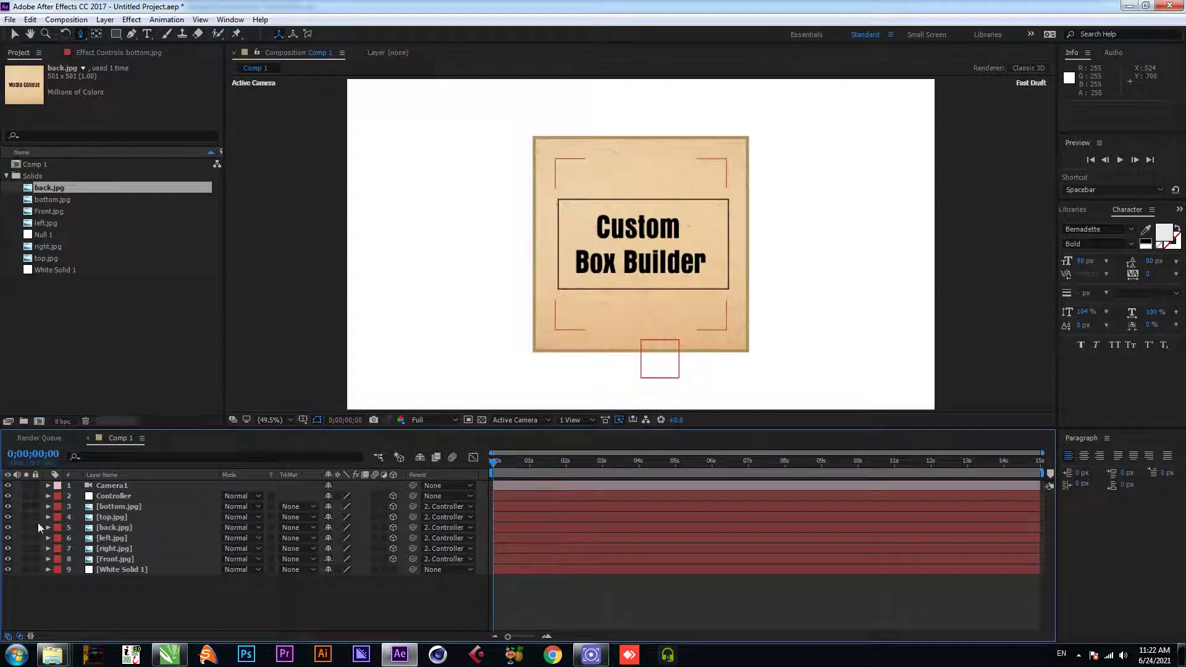
# Set the Controller layer's Y orientation to about 182° to turn the box's back face toward the camera
pyautogui.click(117, 498)
pyautogui.press('r')
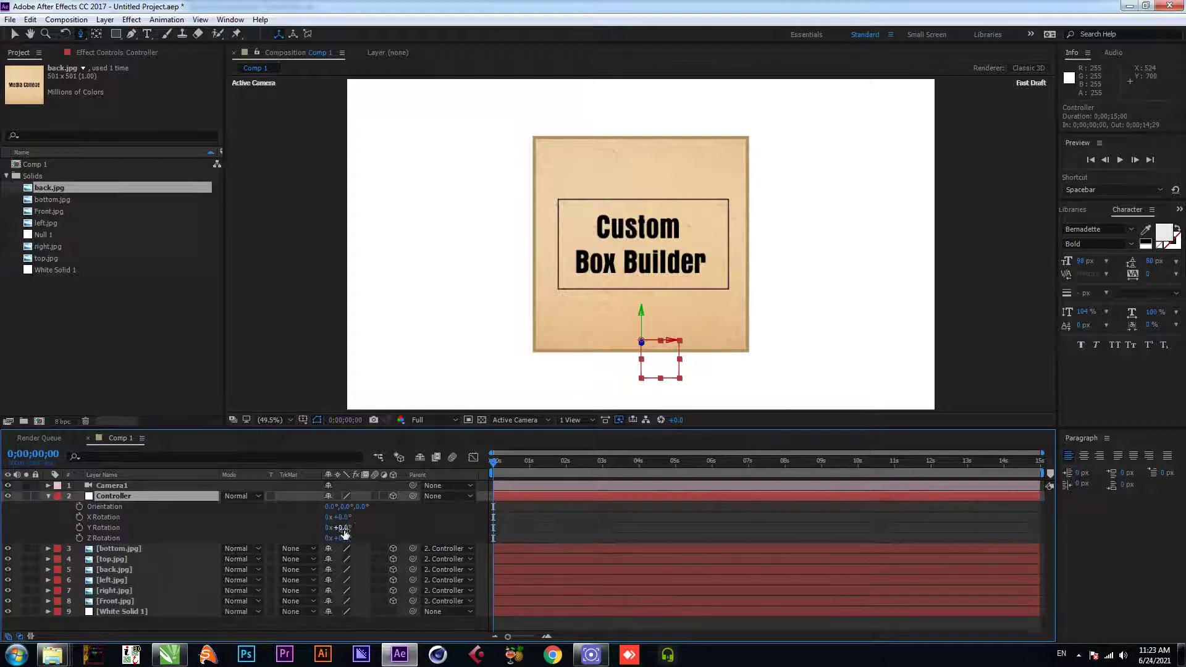
pyautogui.moveTo(344, 507); pyautogui.dragTo(470, 497)
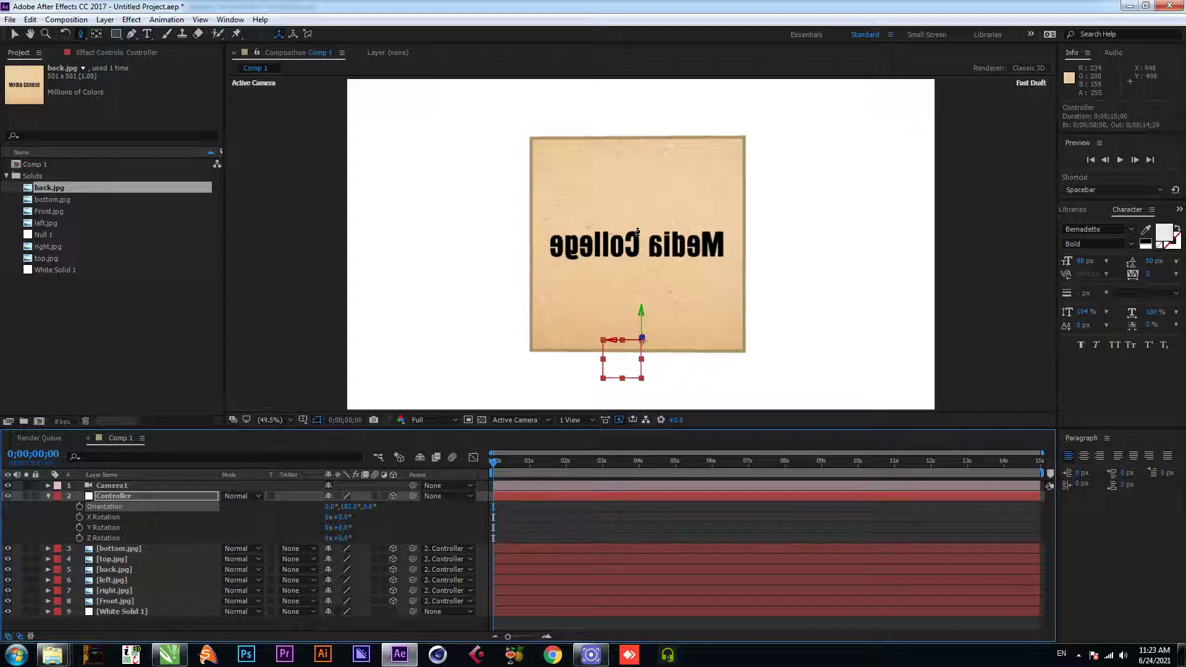
pyautogui.press('v')
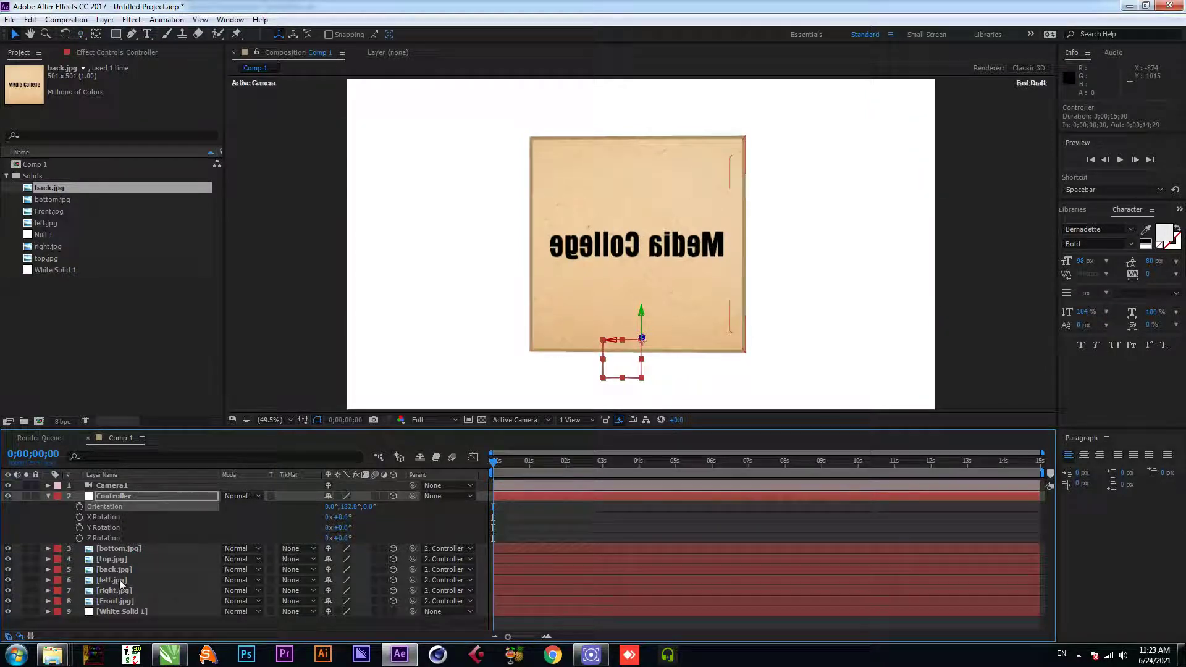
# Set the back.jpg layer's Y Rotation to 180° to unmirror its text, and collapse the back and Controller layers' properties
pyautogui.click(122, 569)
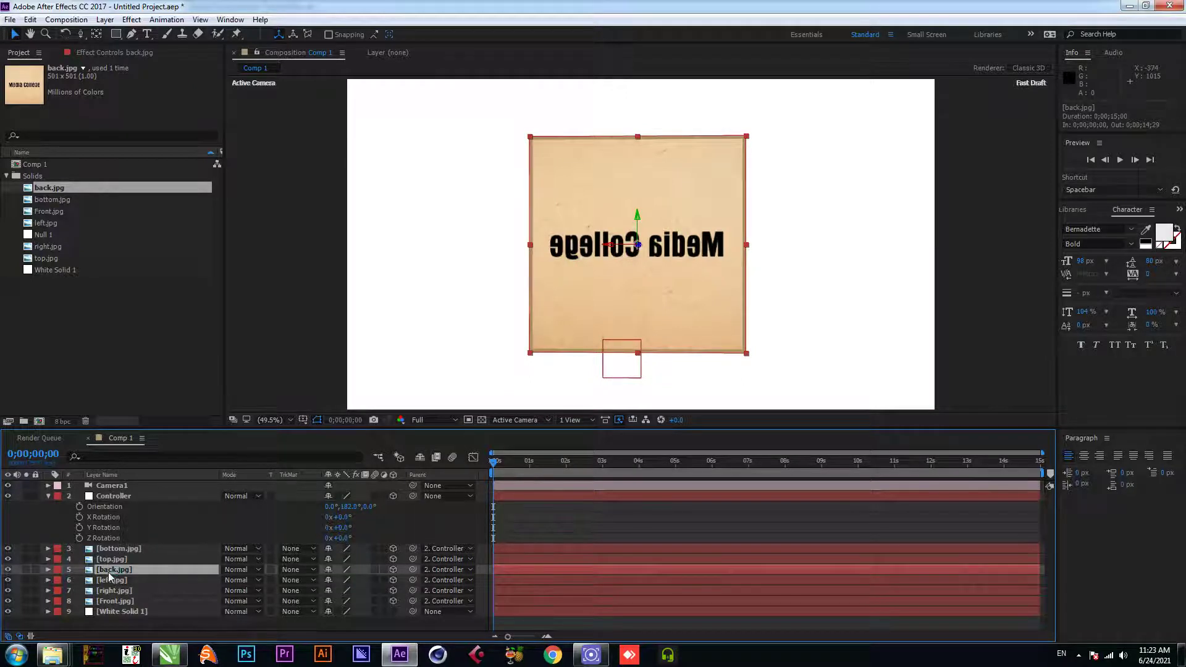
pyautogui.press('r')
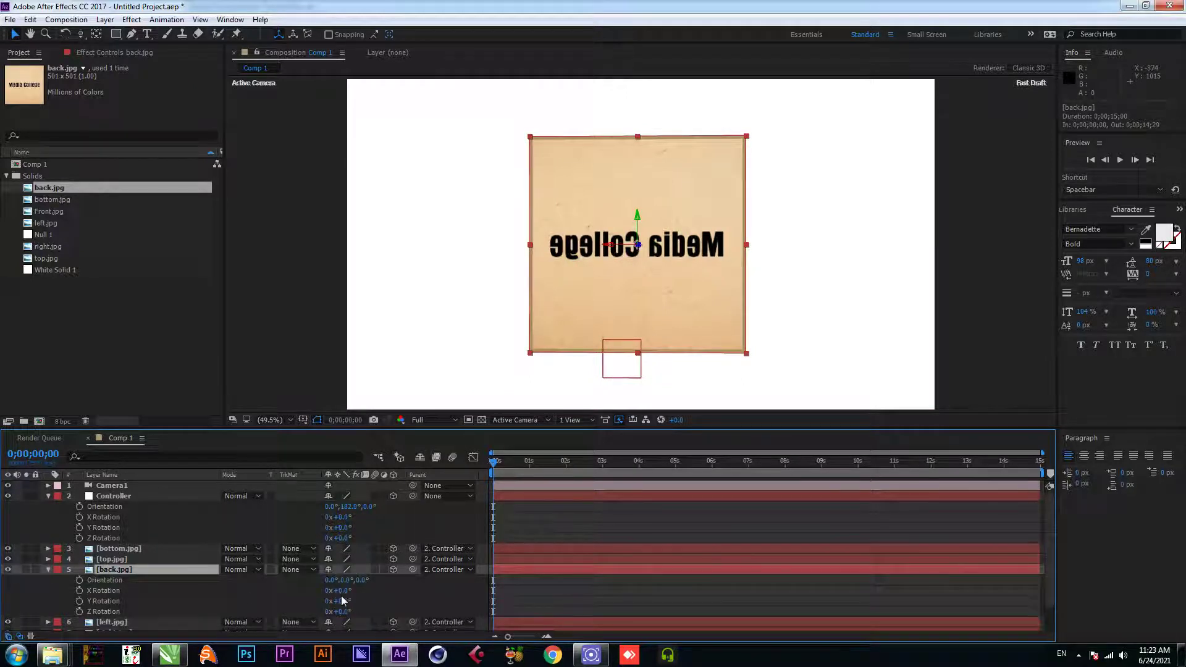
pyautogui.moveTo(344, 602); pyautogui.dragTo(367, 602)
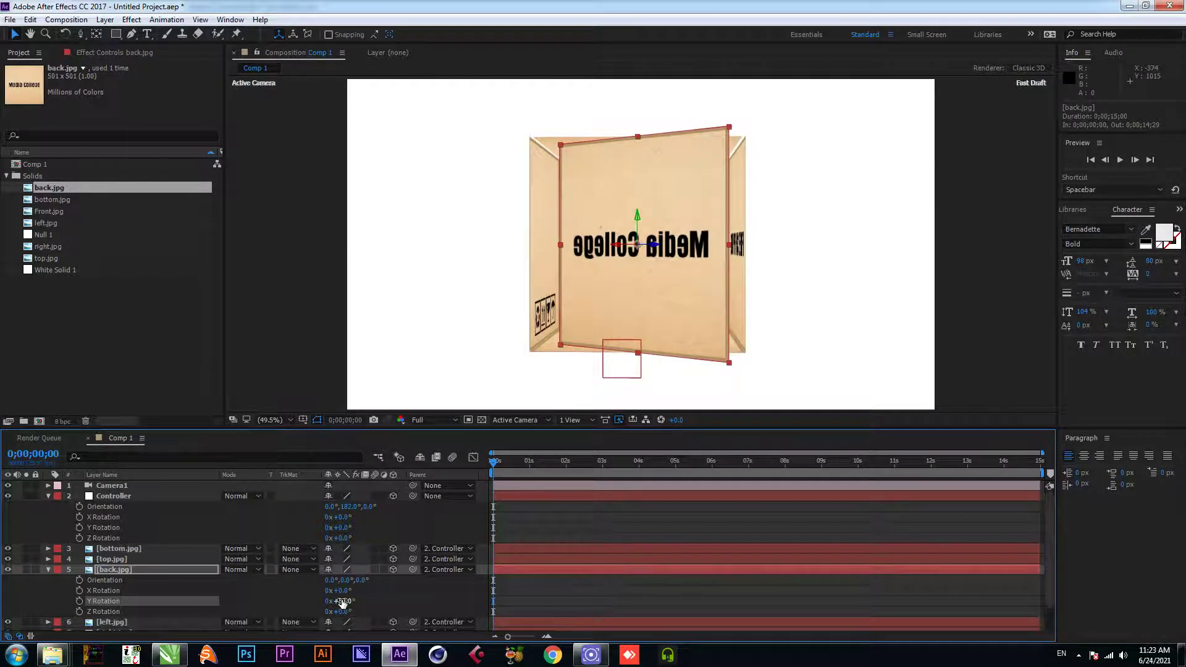
pyautogui.hotkey('ctrl', 'z')
pyautogui.click(344, 601)
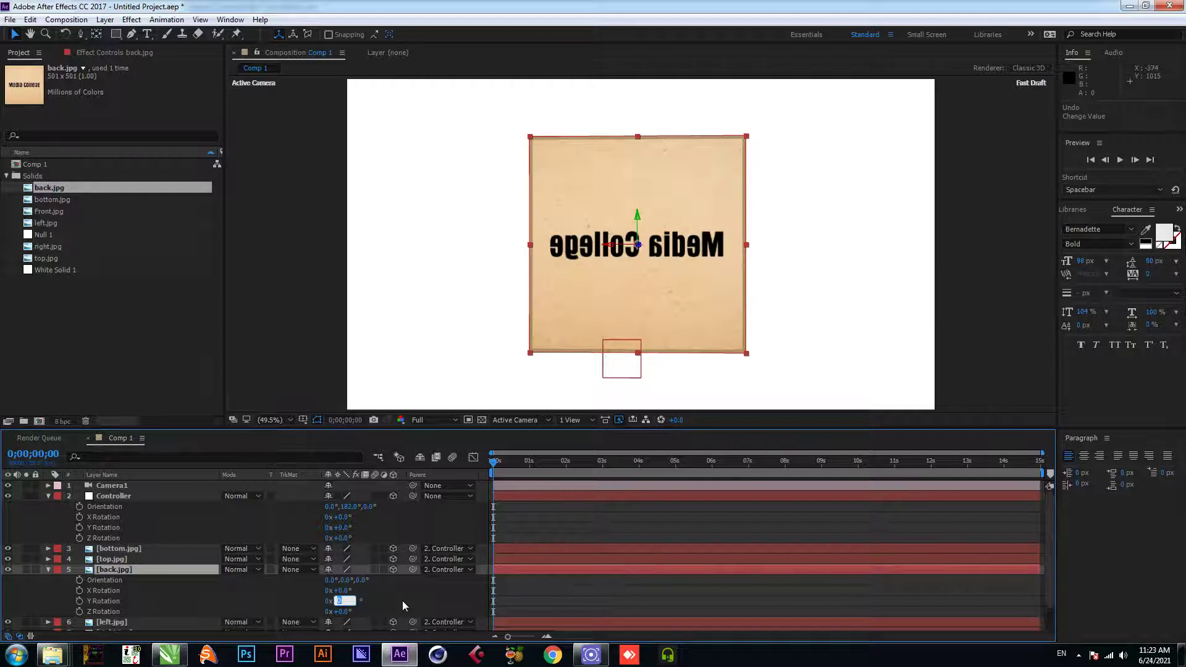
pyautogui.write('180')
pyautogui.press('Return')
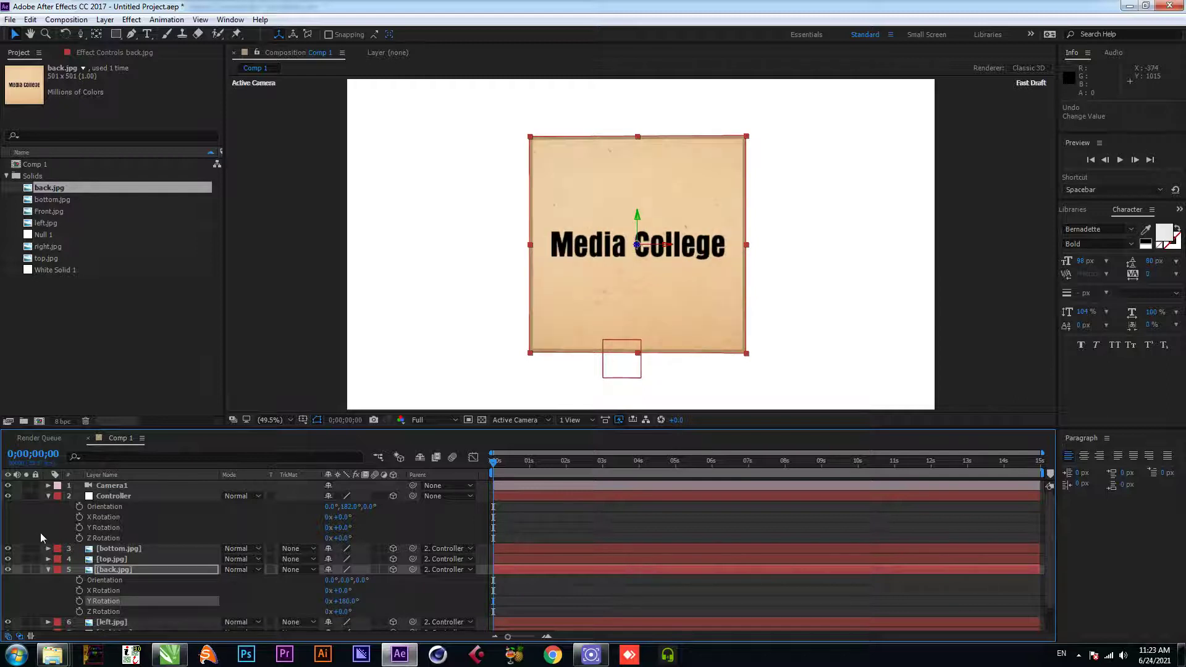
pyautogui.click(49, 569)
pyautogui.click(48, 496)
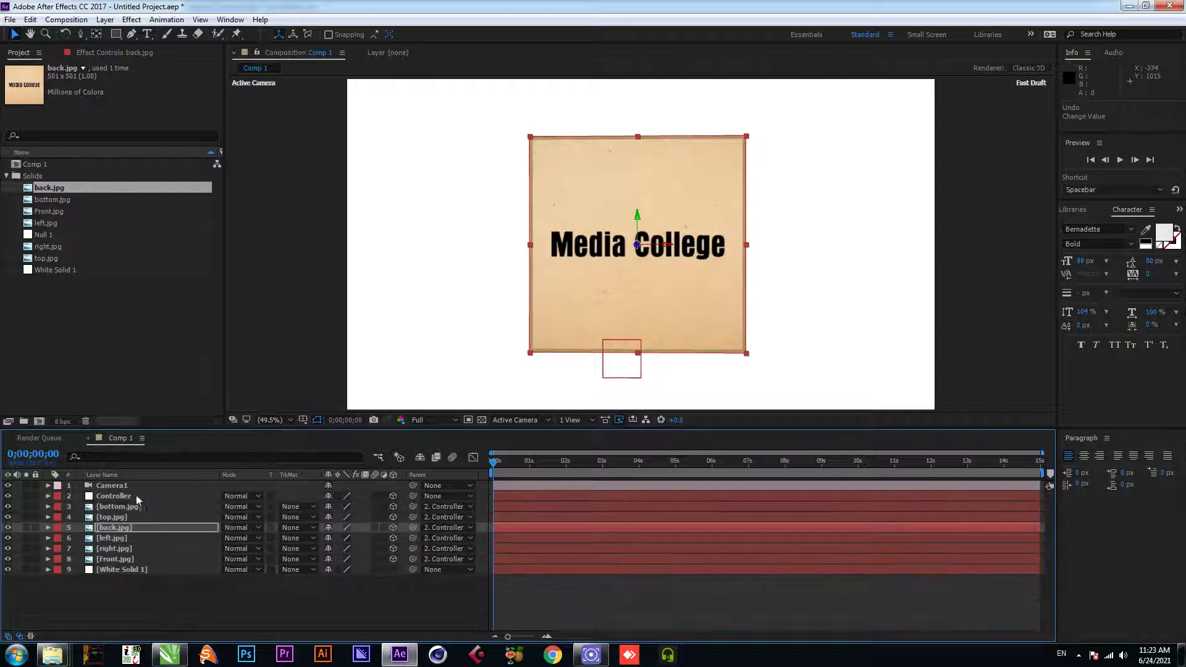
pyautogui.click(124, 496)
pyautogui.click(123, 486)
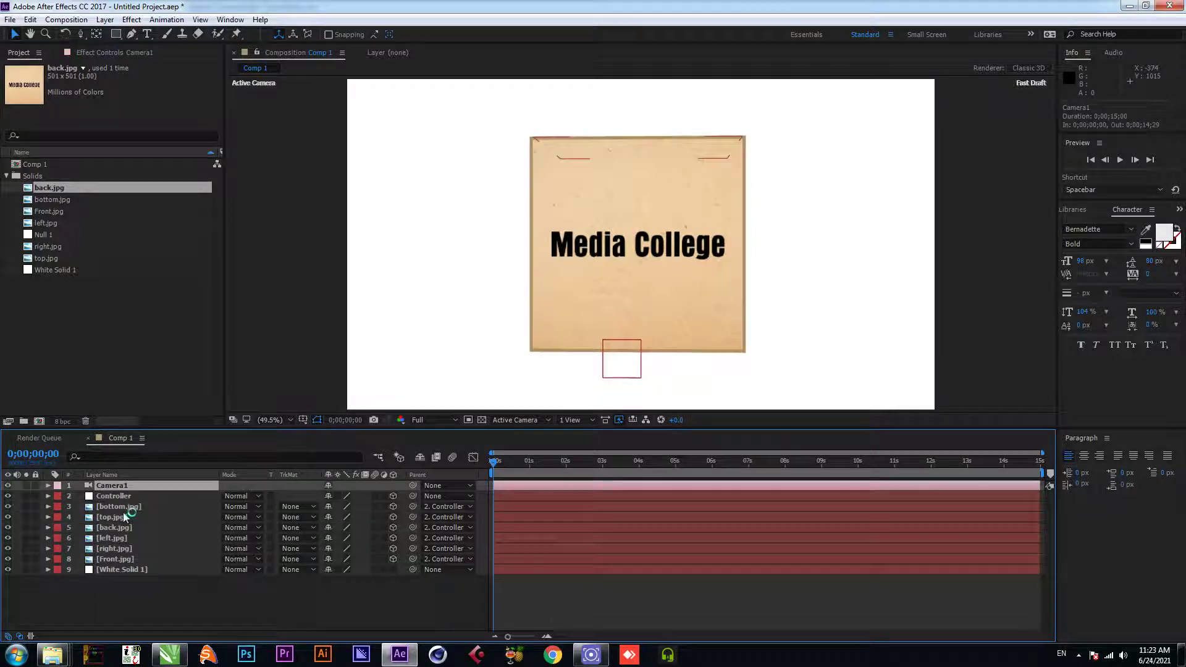
pyautogui.click(126, 506)
pyautogui.click(120, 518)
# Add X Rotation keyframes to the back, left, right and front layers at 0;00;00;29, and return the playhead to 0;00;00;00
pyautogui.click(121, 529)
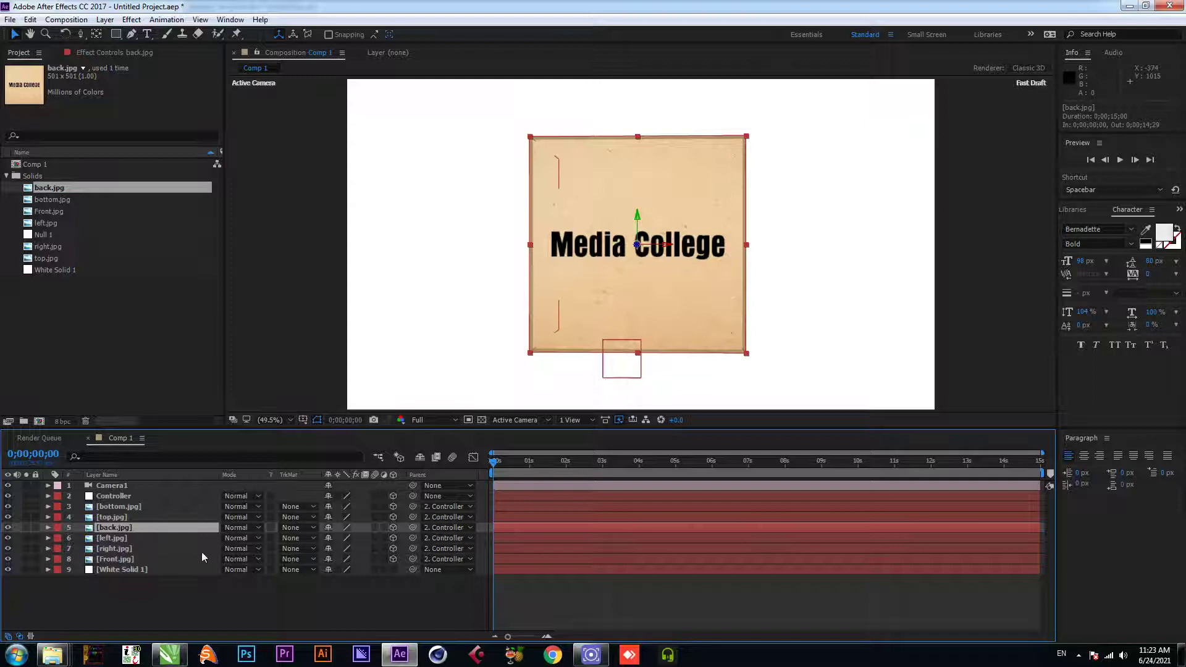
pyautogui.keyDown('shift'); pyautogui.click(120, 559); pyautogui.keyUp('shift')
pyautogui.moveTo(506, 468); pyautogui.dragTo(529, 473)
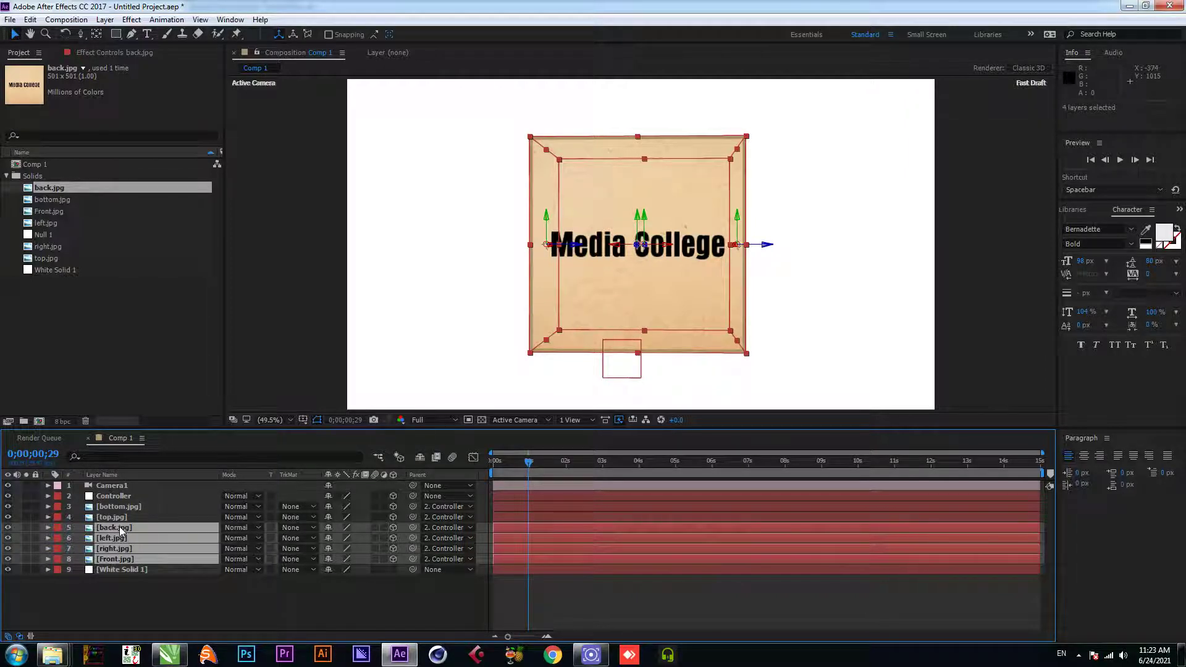
pyautogui.press('r')
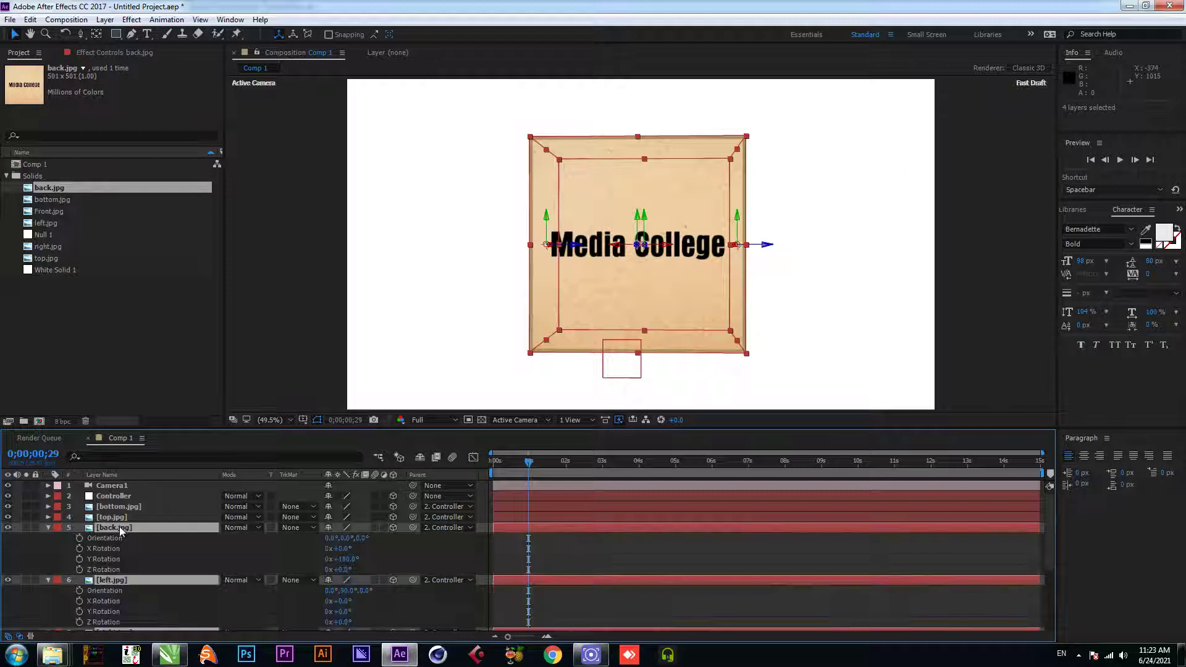
pyautogui.click(79, 549)
pyautogui.scroll(-1, 618, 600)
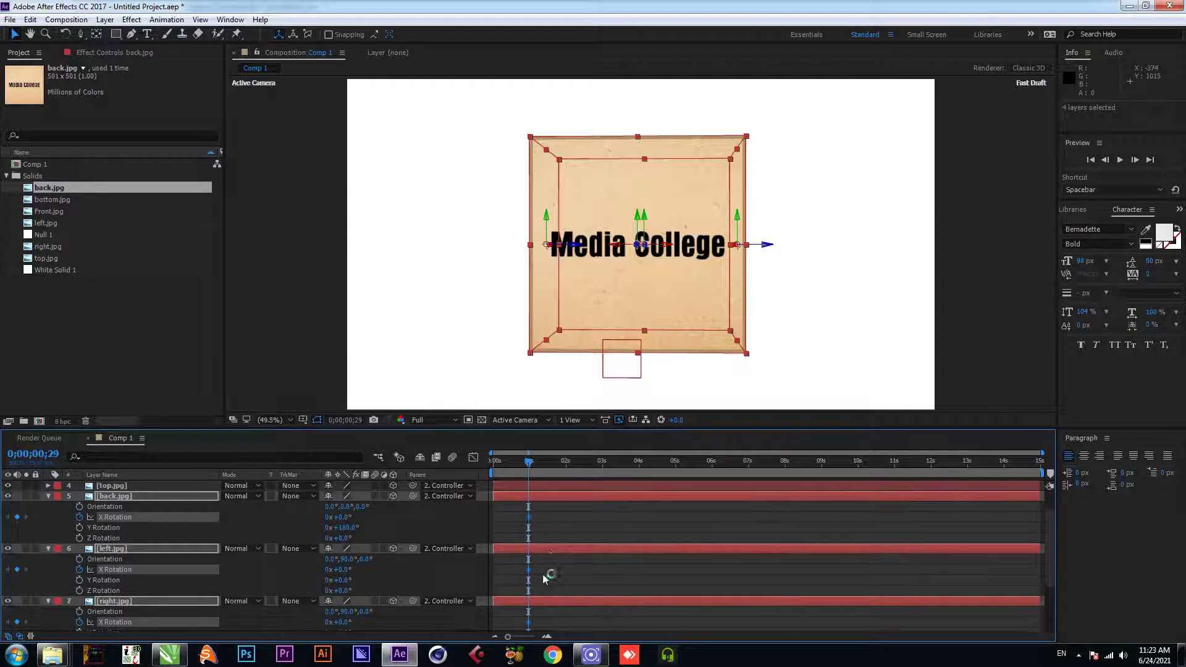
pyautogui.moveTo(525, 473); pyautogui.dragTo(492, 468)
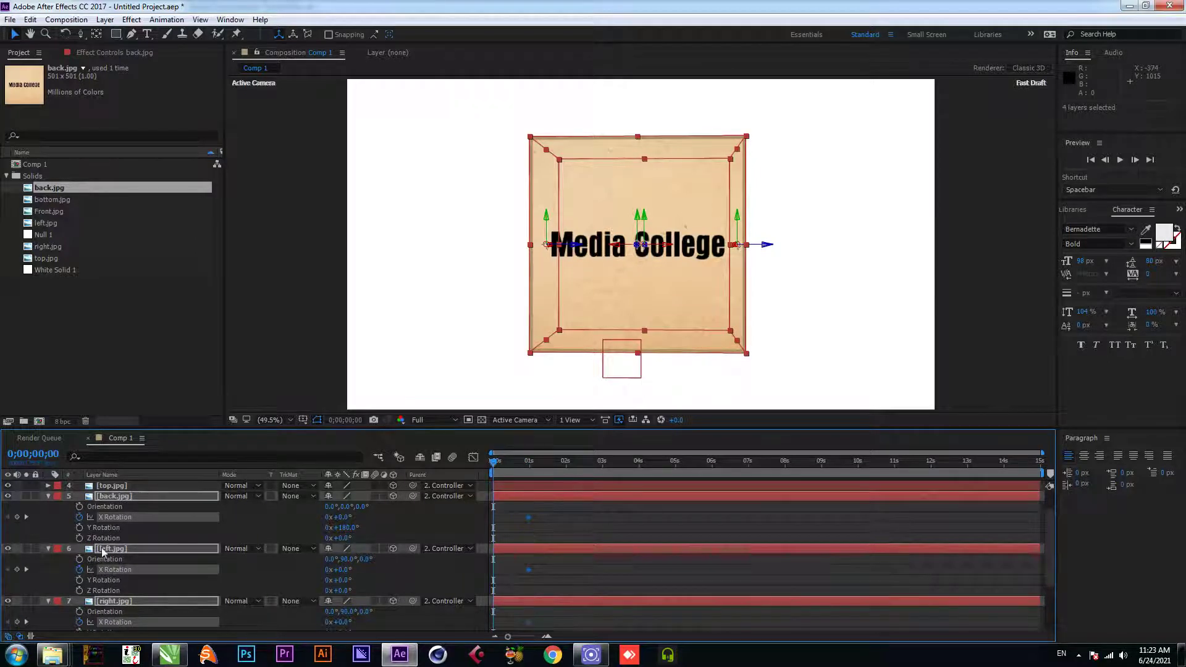
# Try tilting the back face alone with an X Rotation of about -72°, and undo the change
pyautogui.click(305, 526)
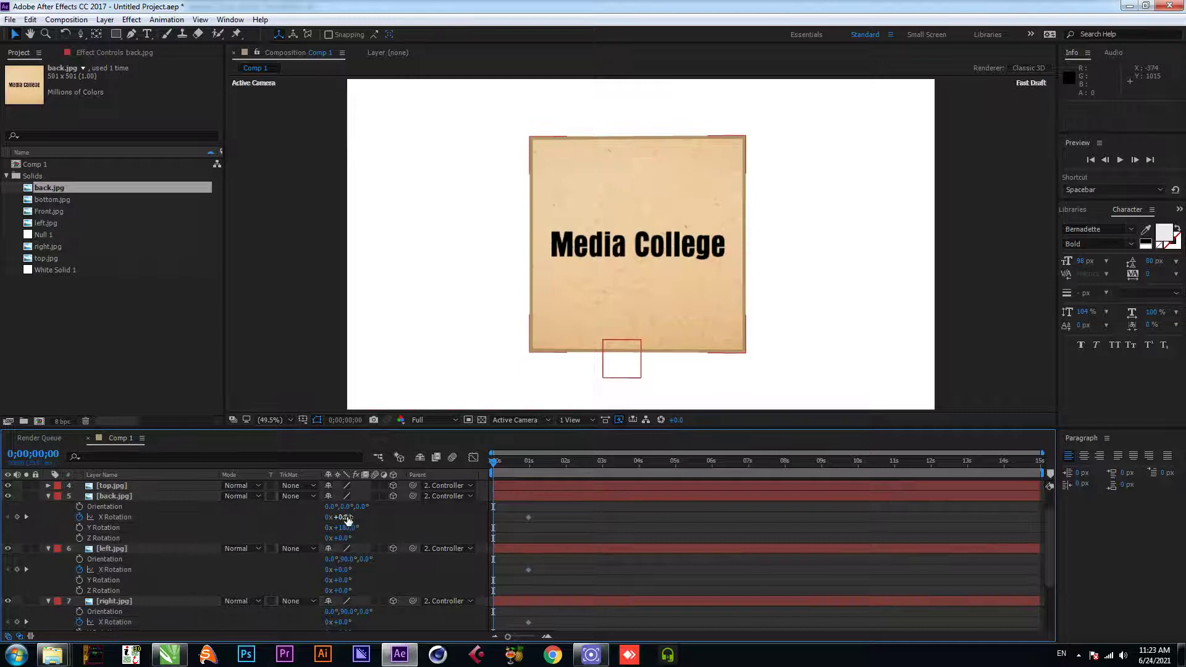
pyautogui.moveTo(348, 517); pyautogui.dragTo(310, 525)
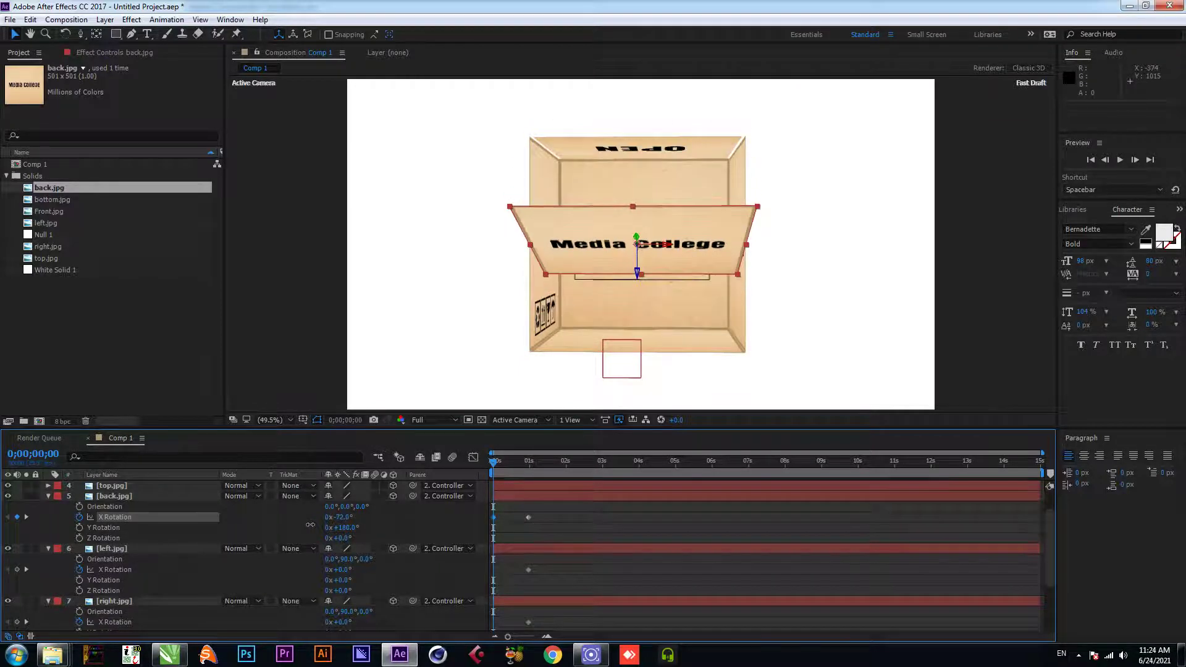
pyautogui.hotkey('ctrl', 'z')
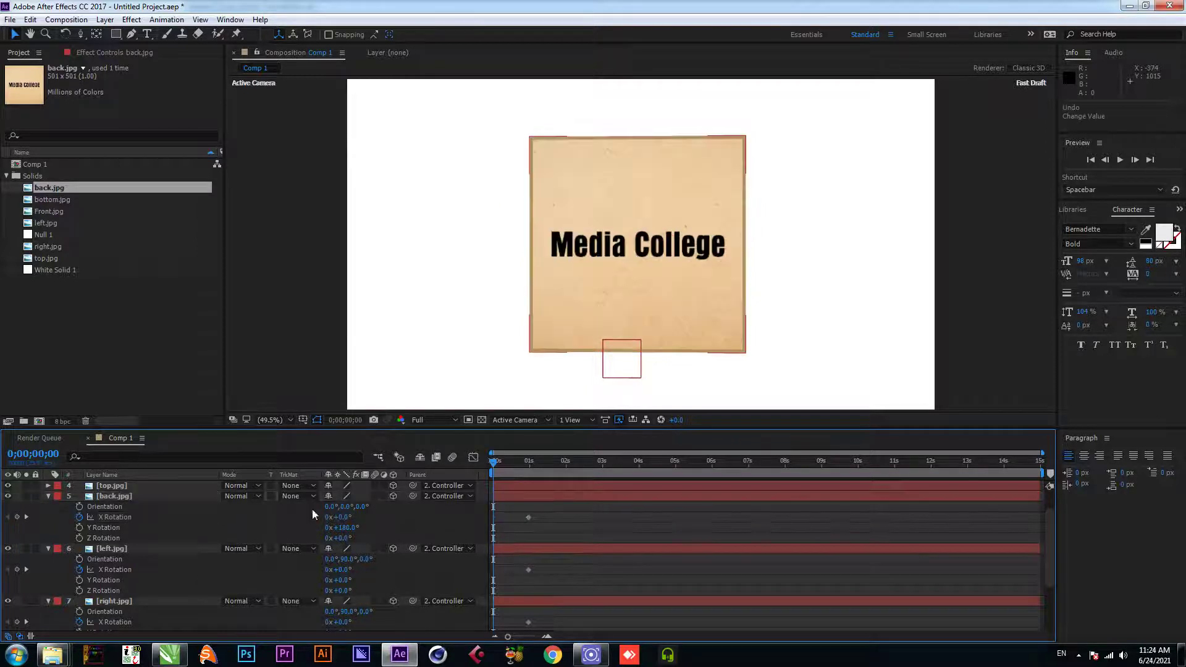
# Move the back layer's anchor point to the middle of its bottom edge with the Pan Behind tool
pyautogui.click(143, 498)
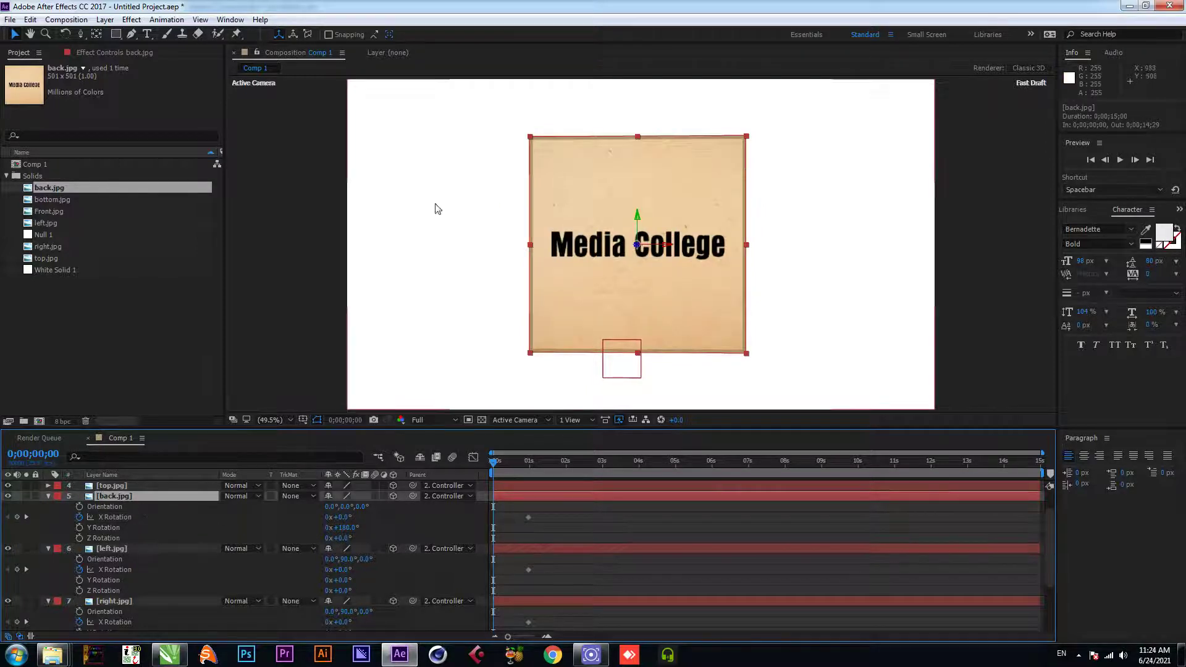
pyautogui.click(99, 37)
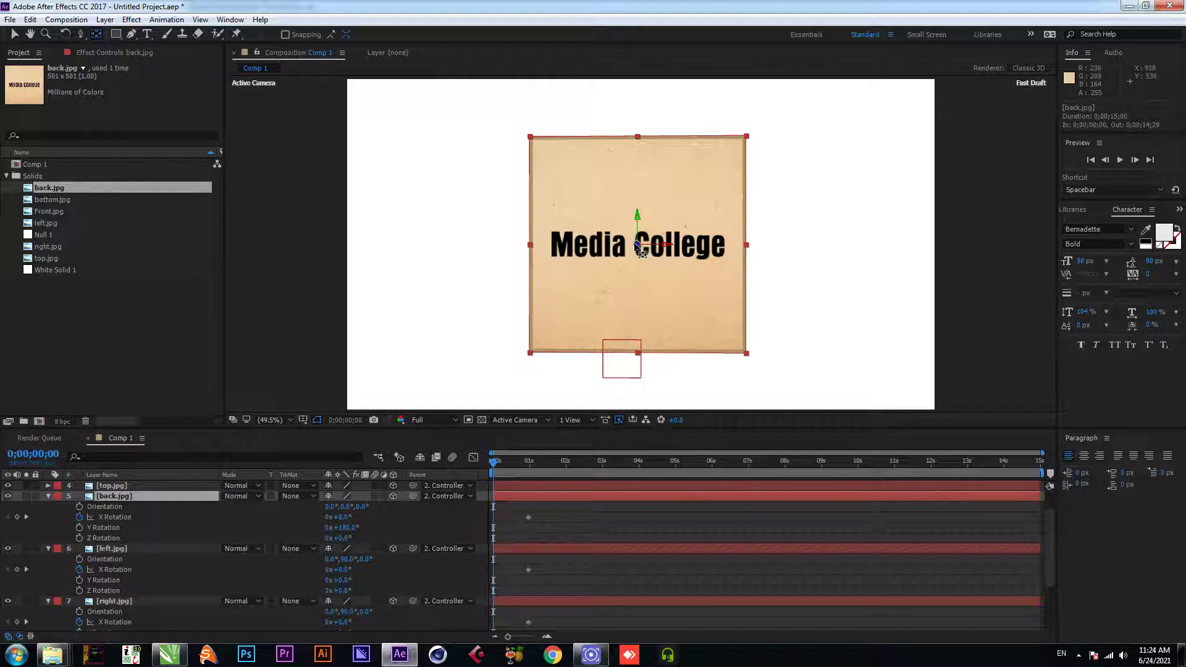
pyautogui.moveTo(643, 252); pyautogui.dragTo(637, 355)
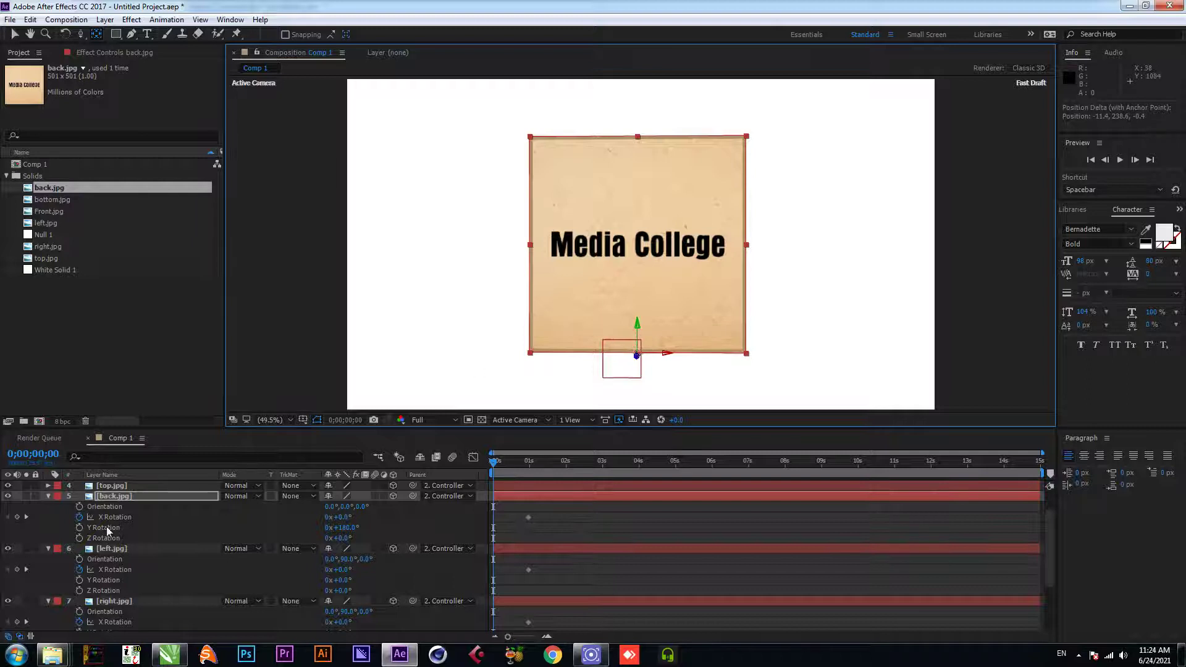
# Move the anchor points of the left and right layers to the middle of their bottom edges
pyautogui.click(121, 552)
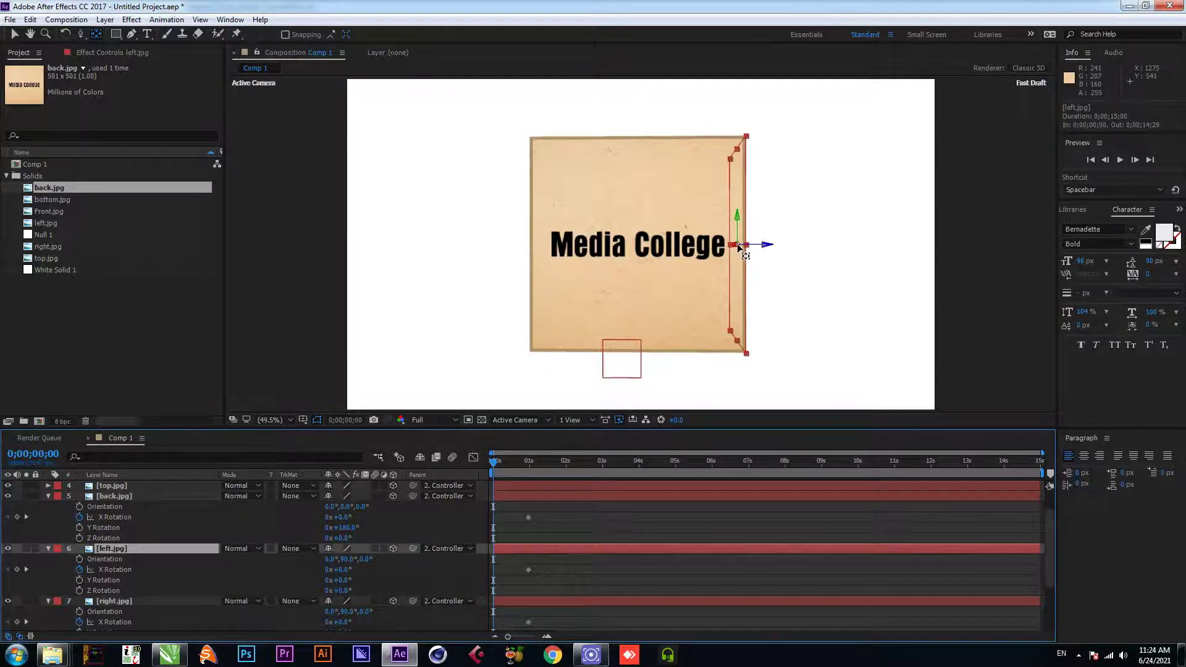
pyautogui.moveTo(739, 246); pyautogui.dragTo(736, 339)
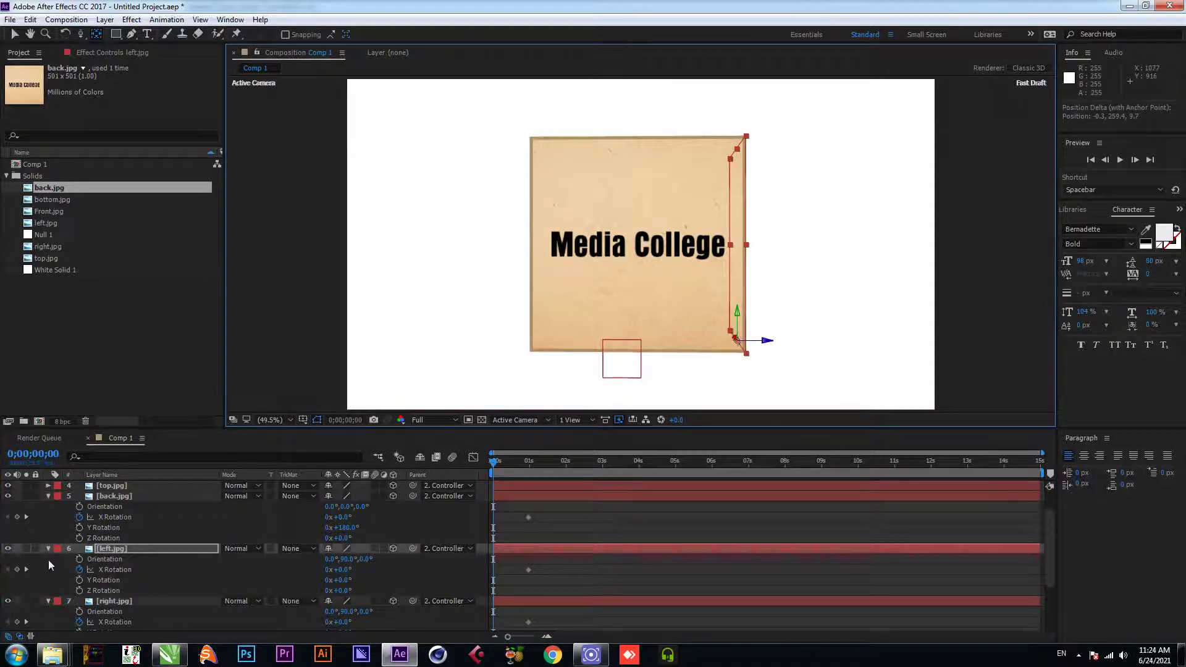
pyautogui.click(135, 600)
pyautogui.moveTo(548, 246); pyautogui.dragTo(548, 338)
# Move the front layer's anchor point to the middle of its bottom edge
pyautogui.scroll(-3, 185, 543)
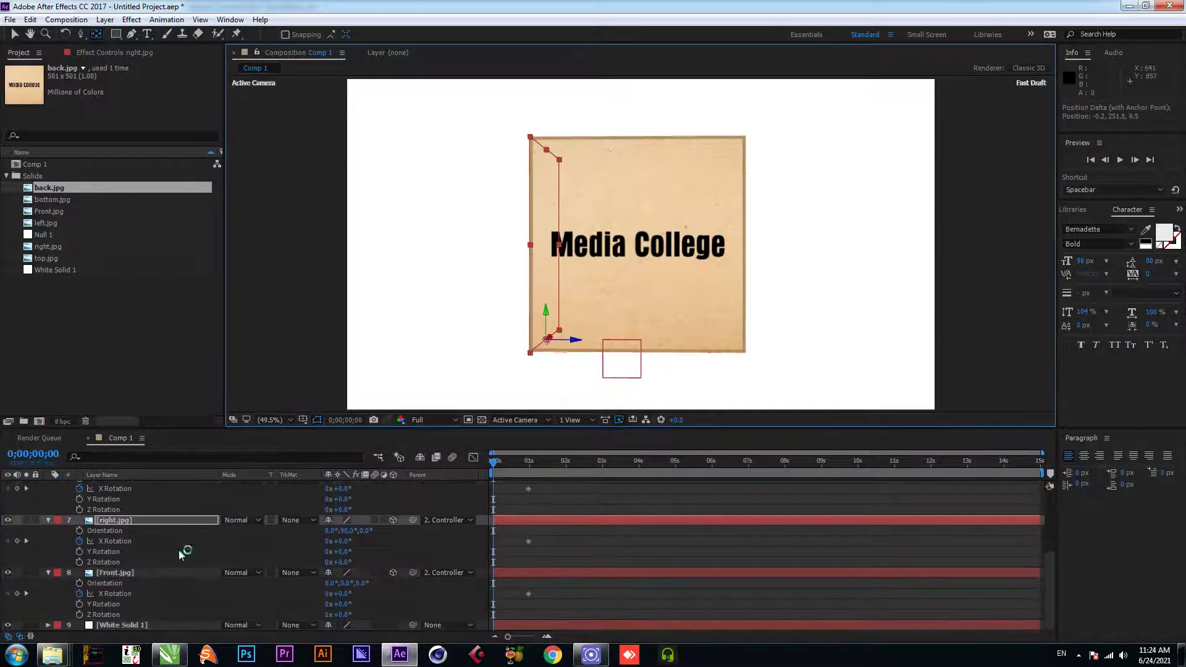
pyautogui.click(129, 574)
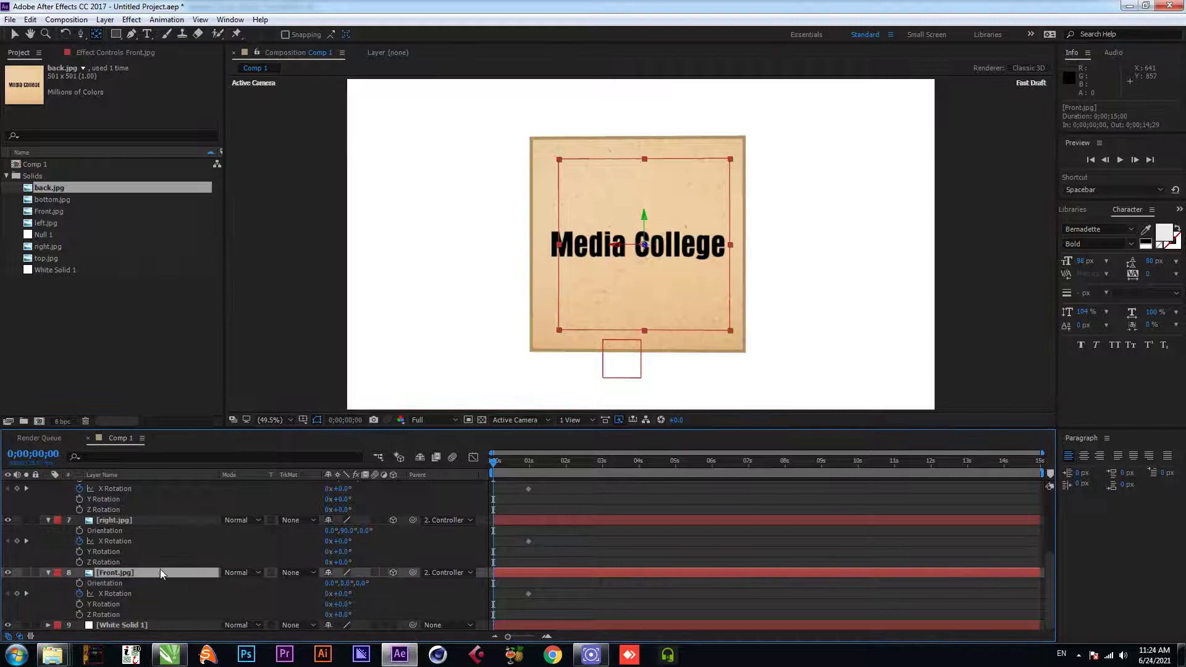
pyautogui.moveTo(650, 267); pyautogui.dragTo(646, 333)
pyautogui.scroll(5, 141, 537)
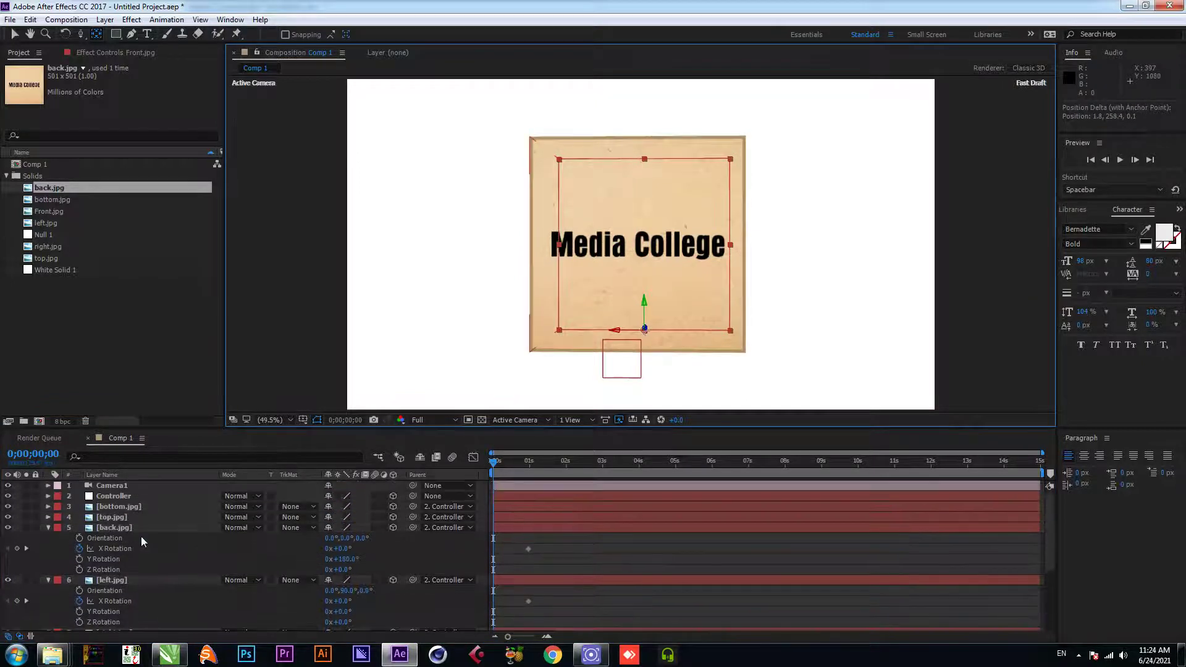
# Move the top layer's anchor point to the middle of the edge it shares with the front face, and select the back layer
pyautogui.click(124, 517)
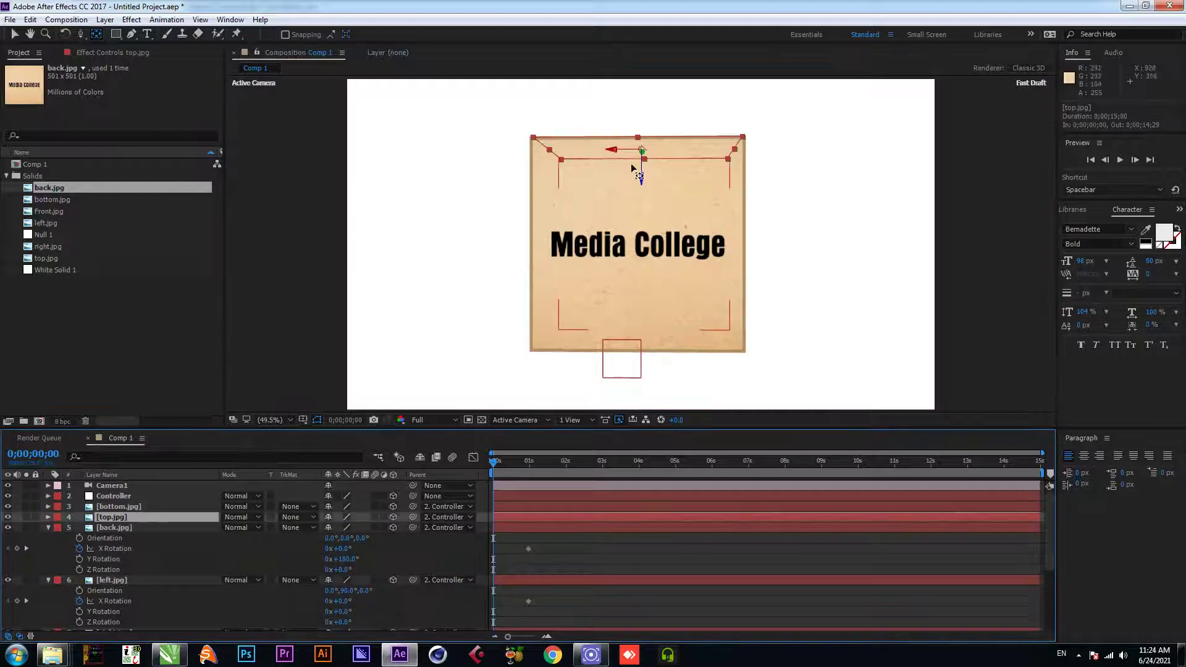
pyautogui.moveTo(638, 149); pyautogui.dragTo(640, 168)
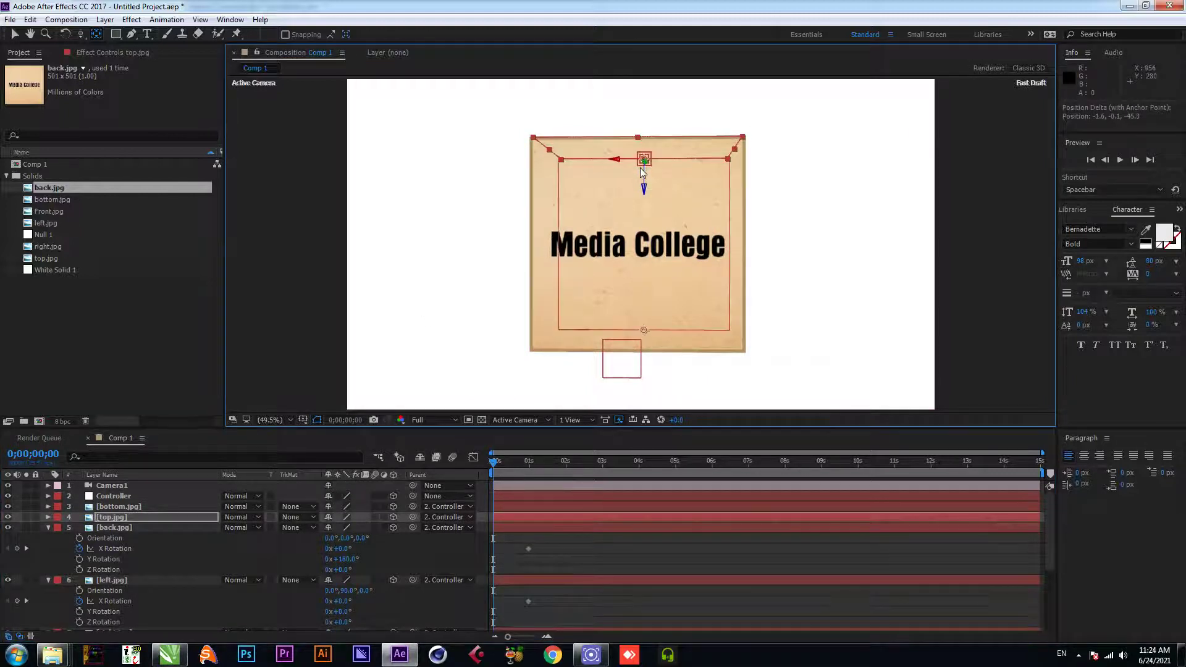
pyautogui.click(147, 527)
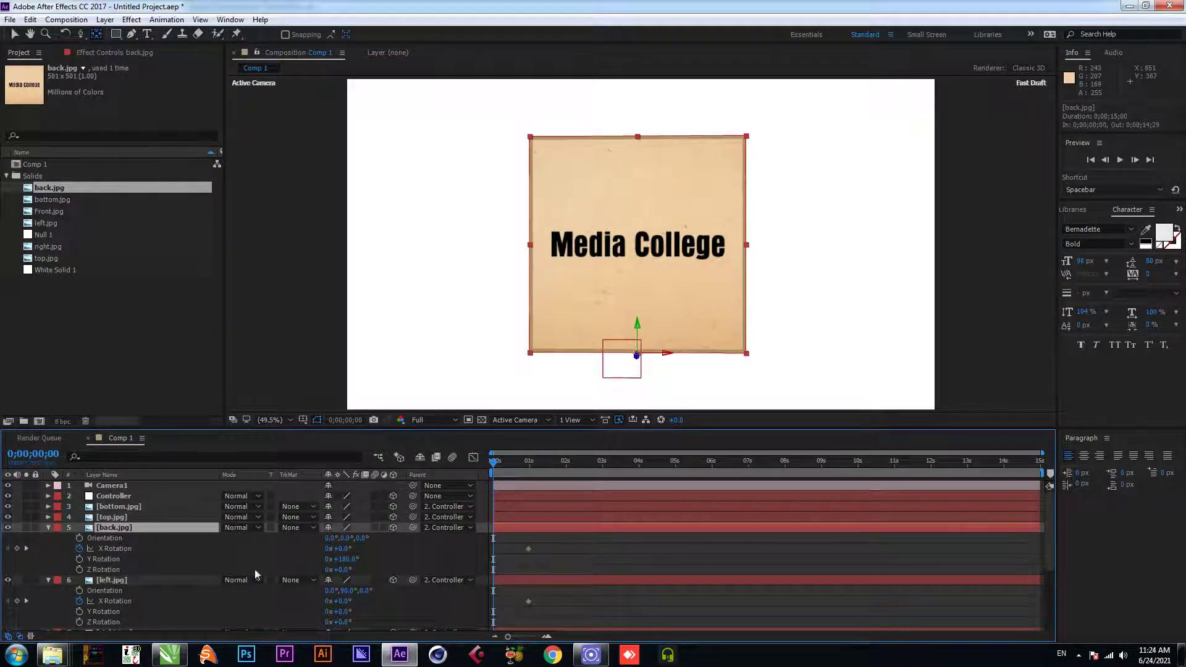
# Keyframe the back layer's X Rotation at -100° at the start of the timeline
pyautogui.click(341, 549)
pyautogui.write('15')
pyautogui.press('Return')
pyautogui.moveTo(350, 549); pyautogui.dragTo(295, 557)
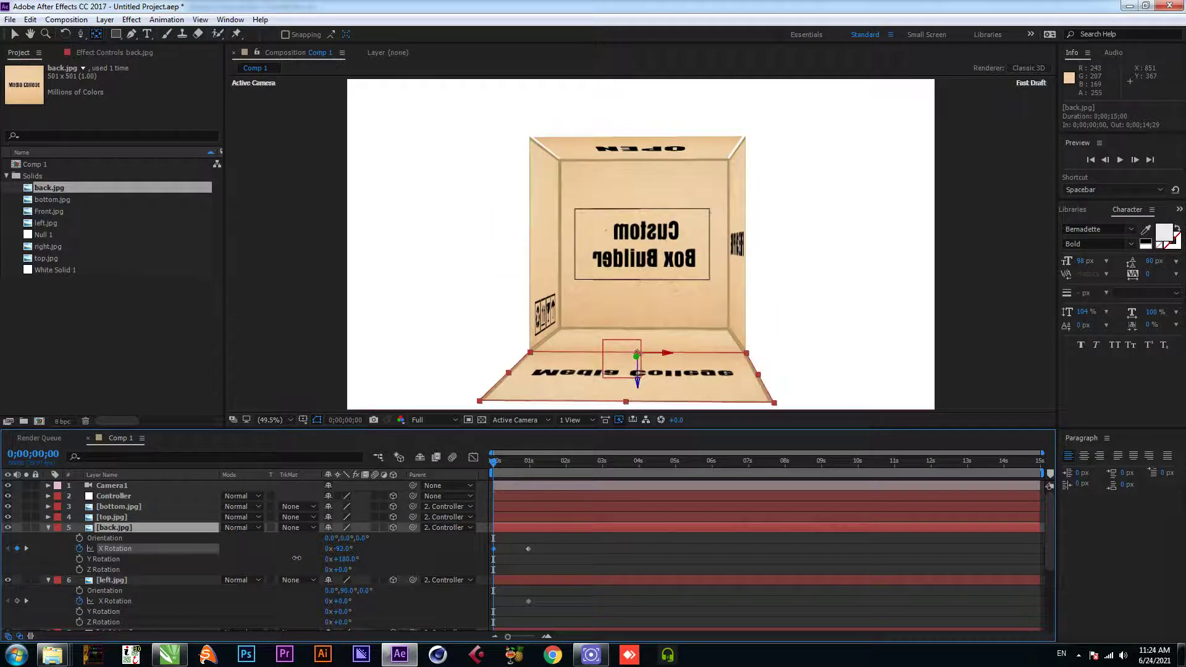
pyautogui.click(342, 549)
pyautogui.write('-100')
pyautogui.press('Return')
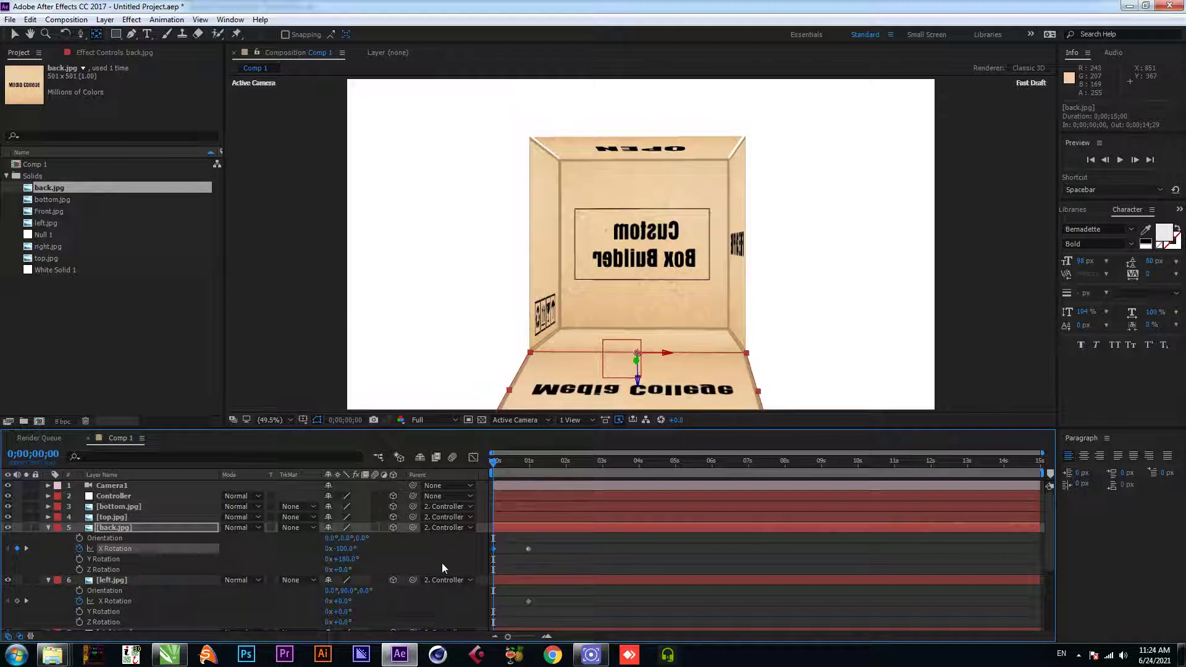
# Keyframe the left layer's X Rotation at 100° on the first frame
pyautogui.scroll(-2, 443, 563)
pyautogui.click(132, 548)
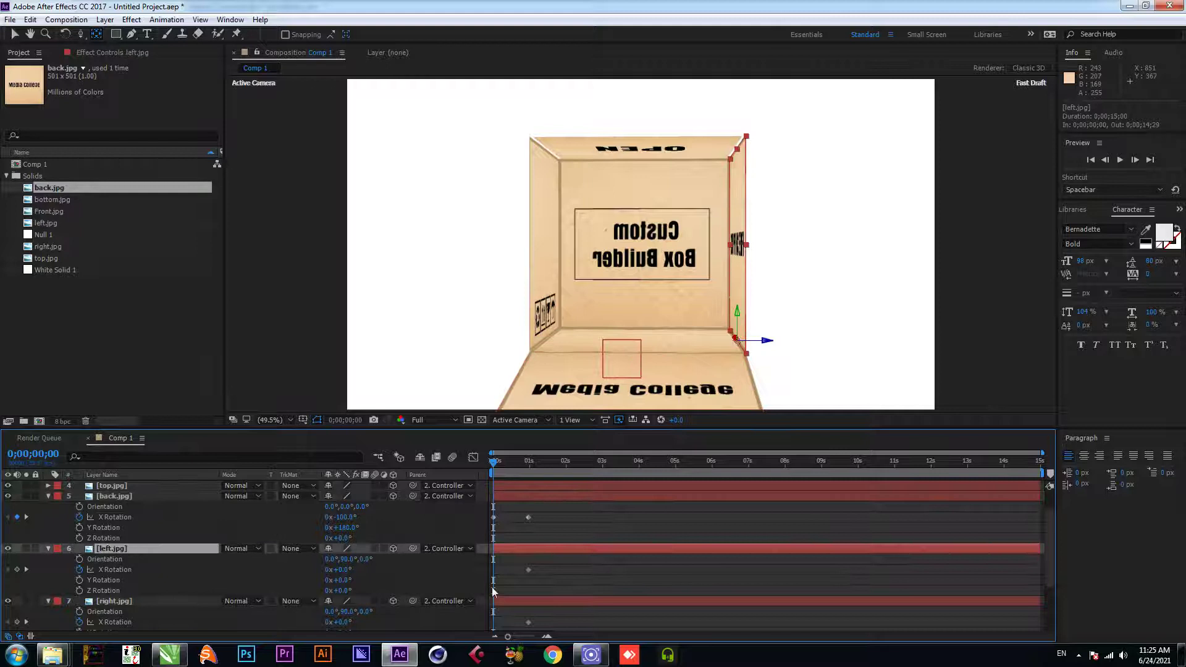
pyautogui.click(343, 570)
pyautogui.click(387, 577)
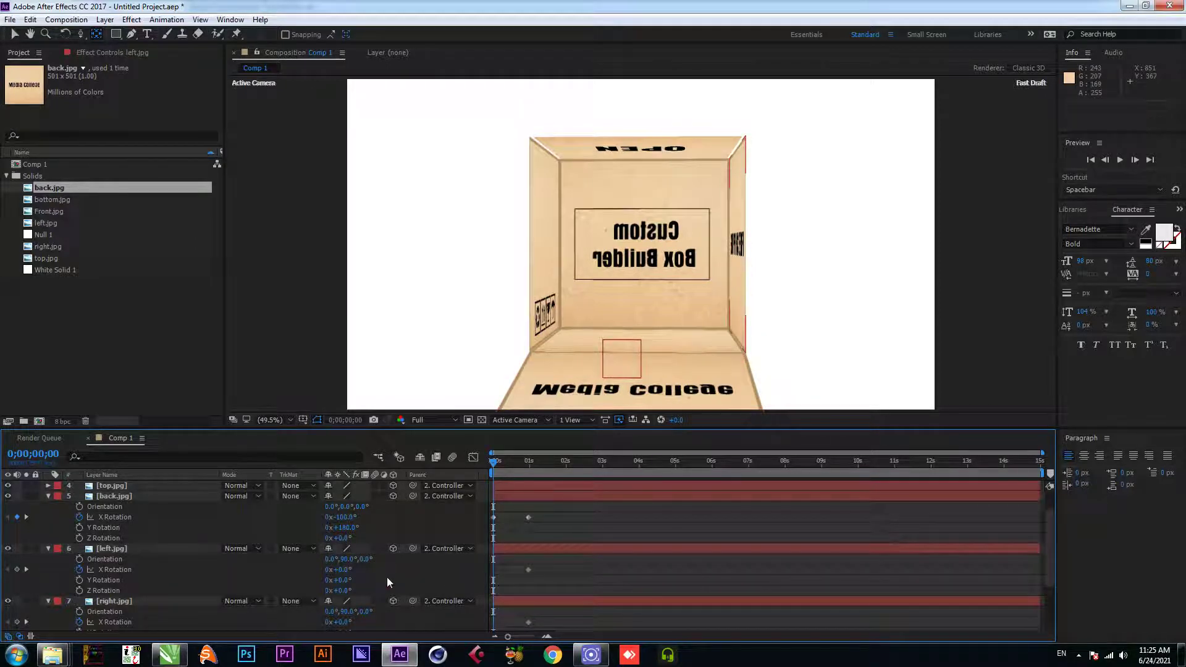
pyautogui.write('100')
pyautogui.press('Return')
# Keyframe the right layer's X Rotation at -100° on the first frame
pyautogui.scroll(-2, 343, 613)
pyautogui.scroll(-3, 343, 612)
pyautogui.click(124, 521)
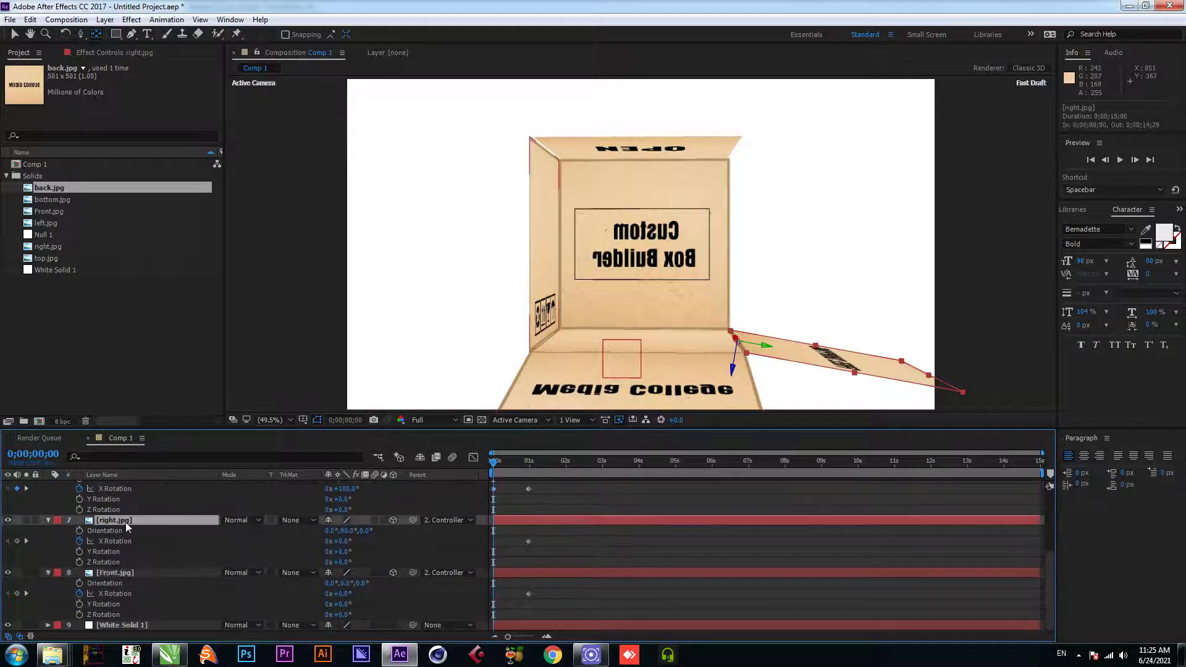
pyautogui.click(344, 542)
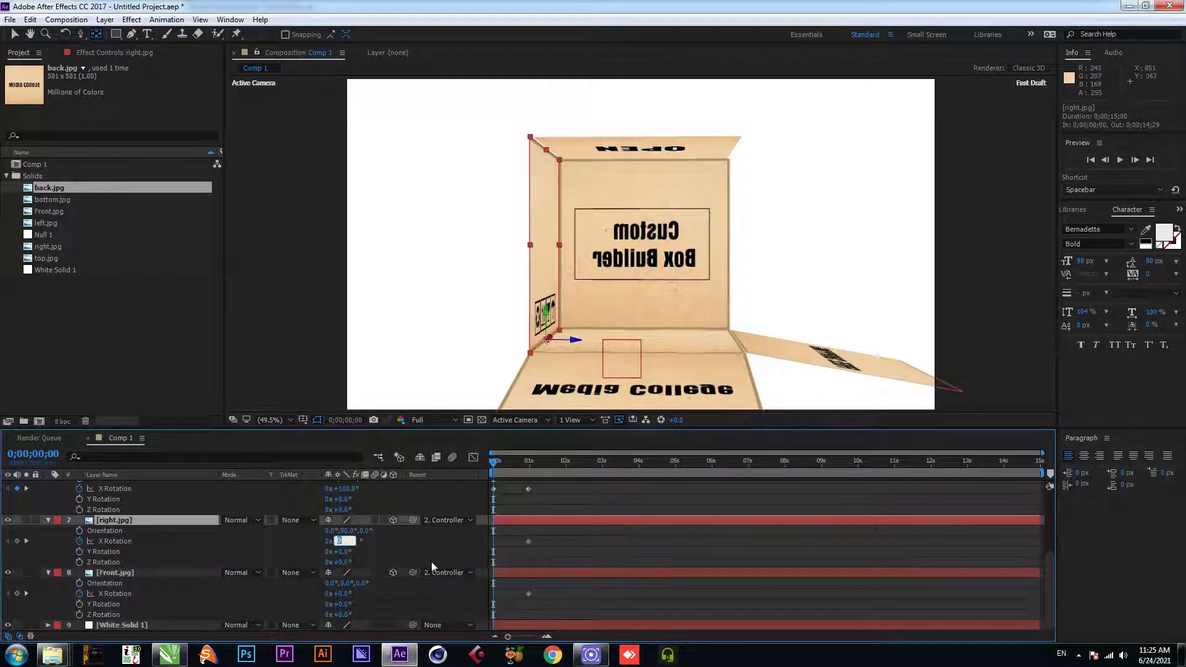
pyautogui.write('-100')
pyautogui.press('Return')
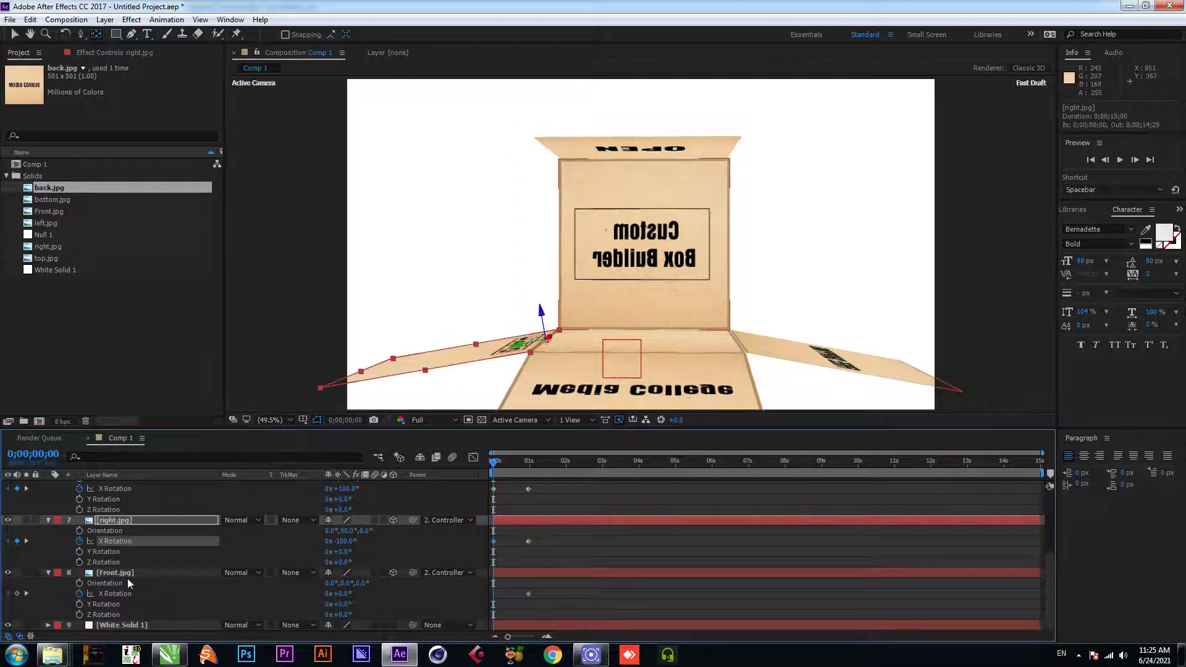
# Keyframe the front layer's X Rotation at 100° on the first frame
pyautogui.click(127, 579)
pyautogui.click(344, 593)
pyautogui.click(345, 594)
pyautogui.write('100')
pyautogui.press('Return')
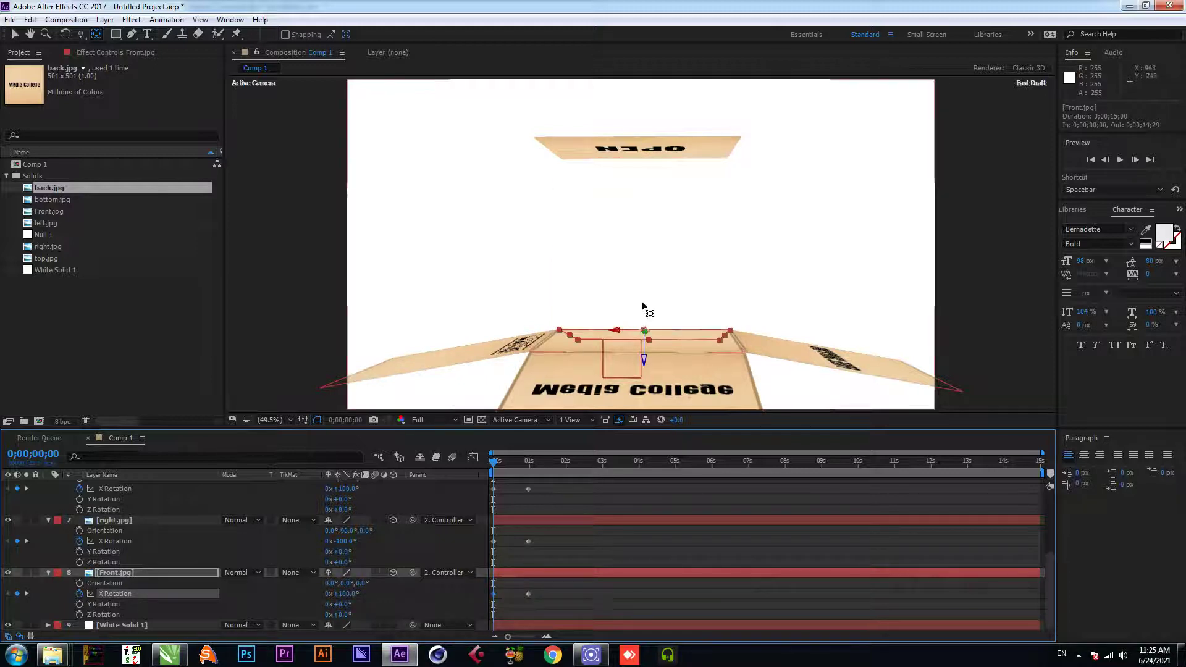
# Reveal the Controller layer's rotation properties and set its Y orientation to 0°
pyautogui.press(',')
pyautogui.press(',')
pyautogui.scroll(5, 112, 525)
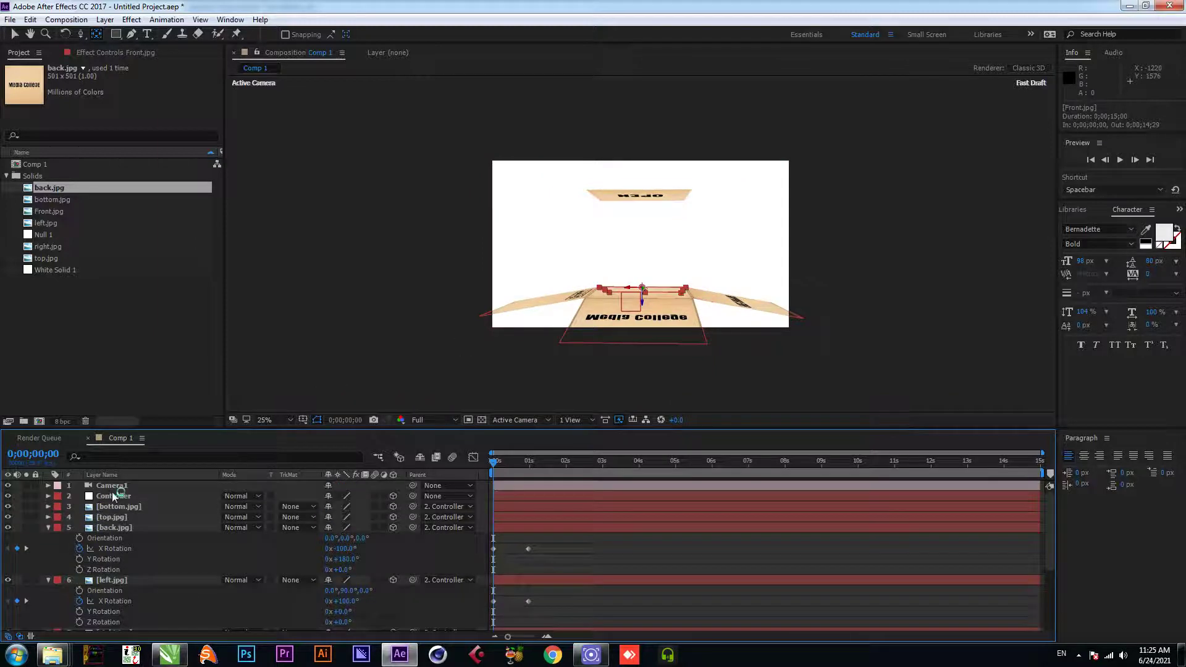
pyautogui.click(113, 495)
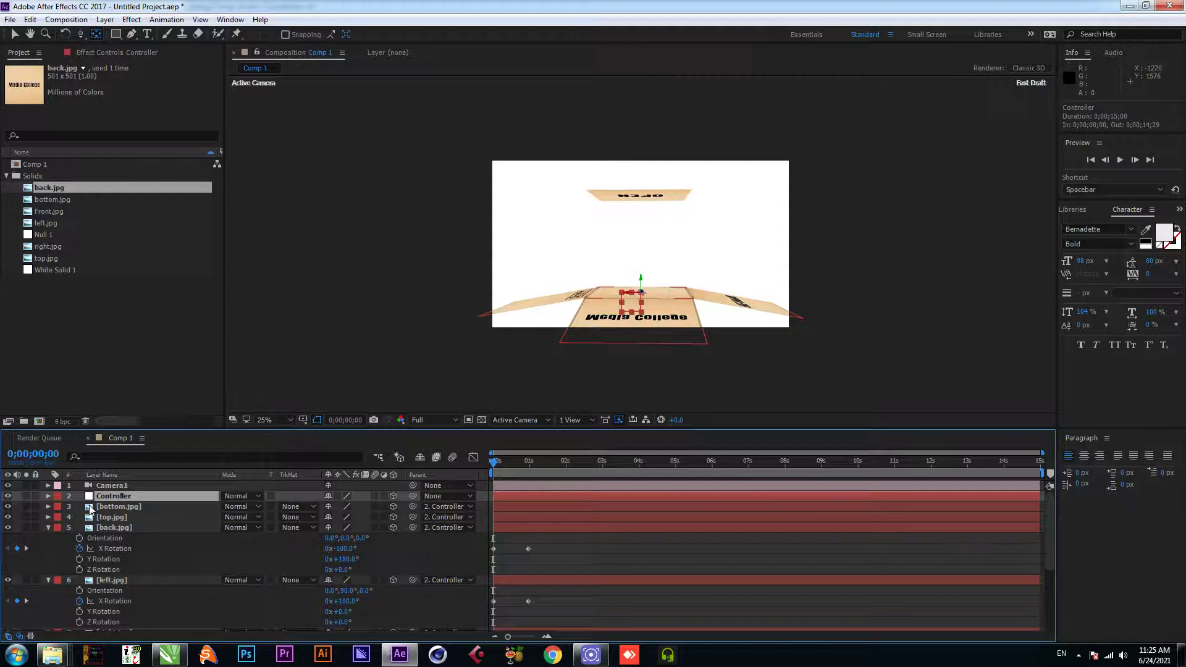
pyautogui.press('r')
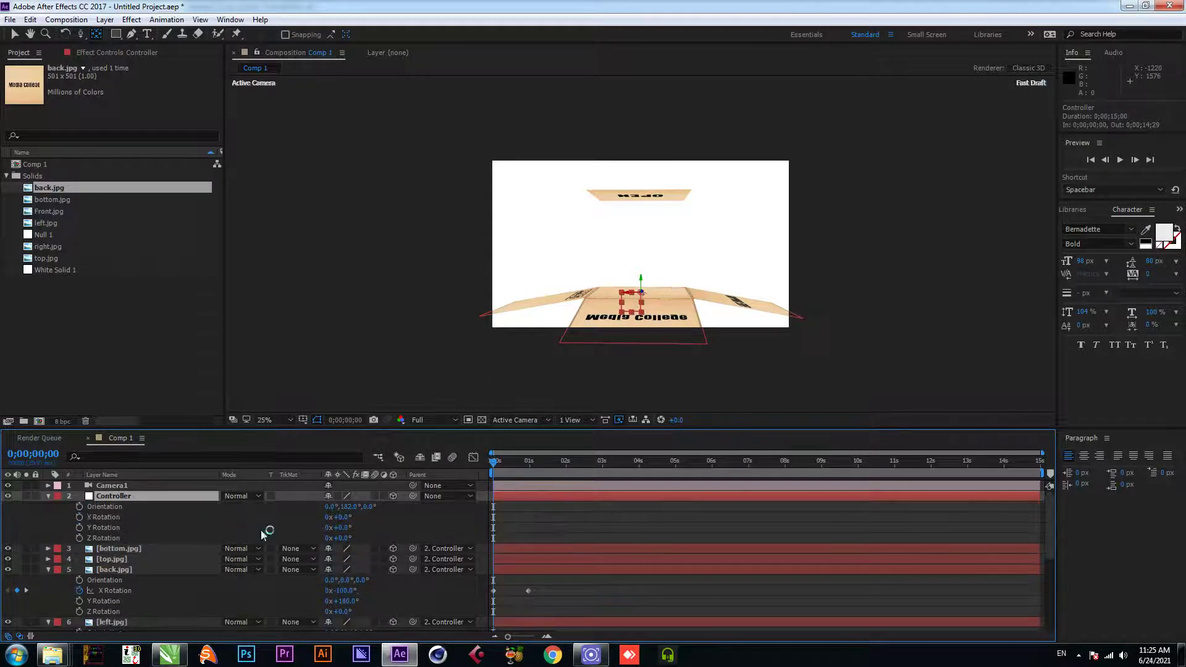
pyautogui.moveTo(501, 469); pyautogui.dragTo(515, 472)
pyautogui.moveTo(350, 511); pyautogui.dragTo(349, 512)
pyautogui.click(349, 512)
pyautogui.write('0')
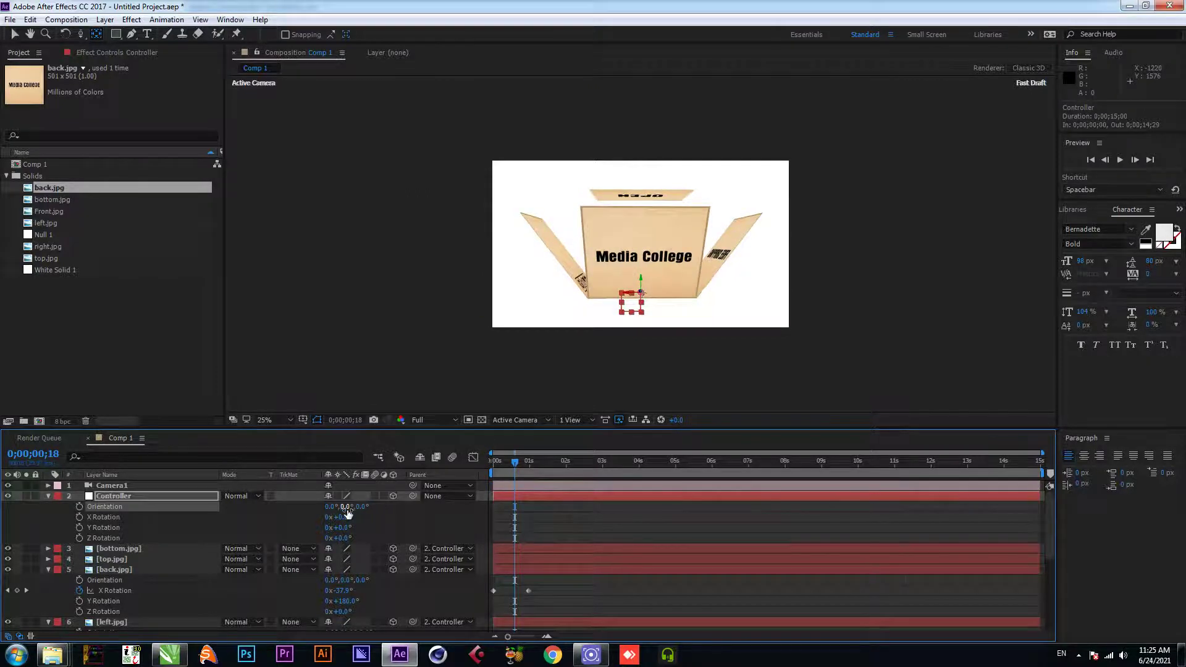
pyautogui.press('Return')
# Turn the closed box to an angled view by setting the Controller's orientation to 15°, 323°, 0°
pyautogui.moveTo(346, 508); pyautogui.dragTo(338, 512)
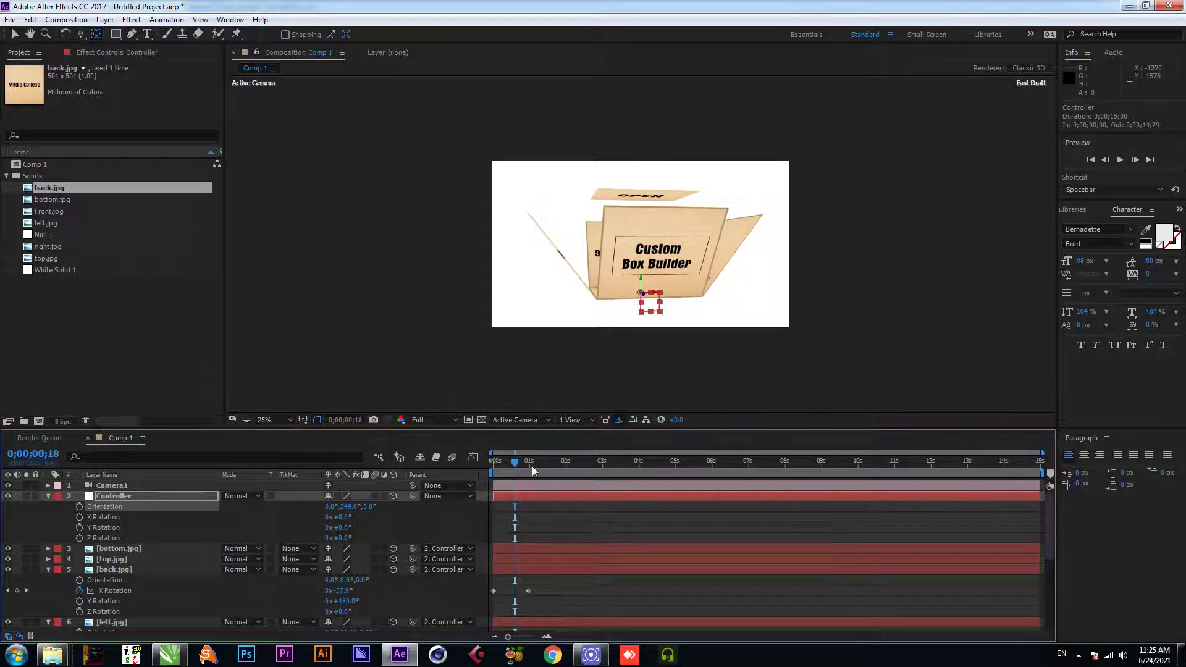
pyautogui.moveTo(533, 471); pyautogui.dragTo(543, 469)
pyautogui.moveTo(371, 507); pyautogui.dragTo(372, 507)
pyautogui.hotkey('ctrl', 'z')
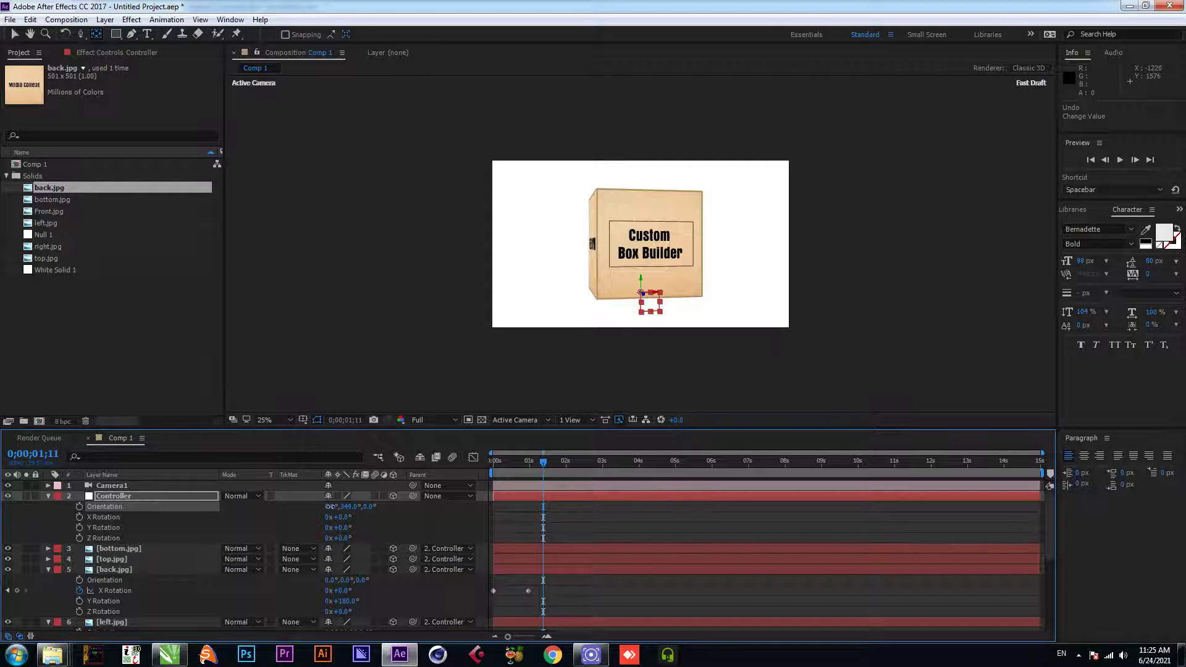
pyautogui.moveTo(331, 507)
pyautogui.mouseDown()
pyautogui.moveTo(353, 511)
pyautogui.moveTo(336, 508)
pyautogui.mouseUp()
# Preview the box-folding animation from the first frame
pyautogui.moveTo(534, 462); pyautogui.dragTo(480, 484)
pyautogui.press('space')
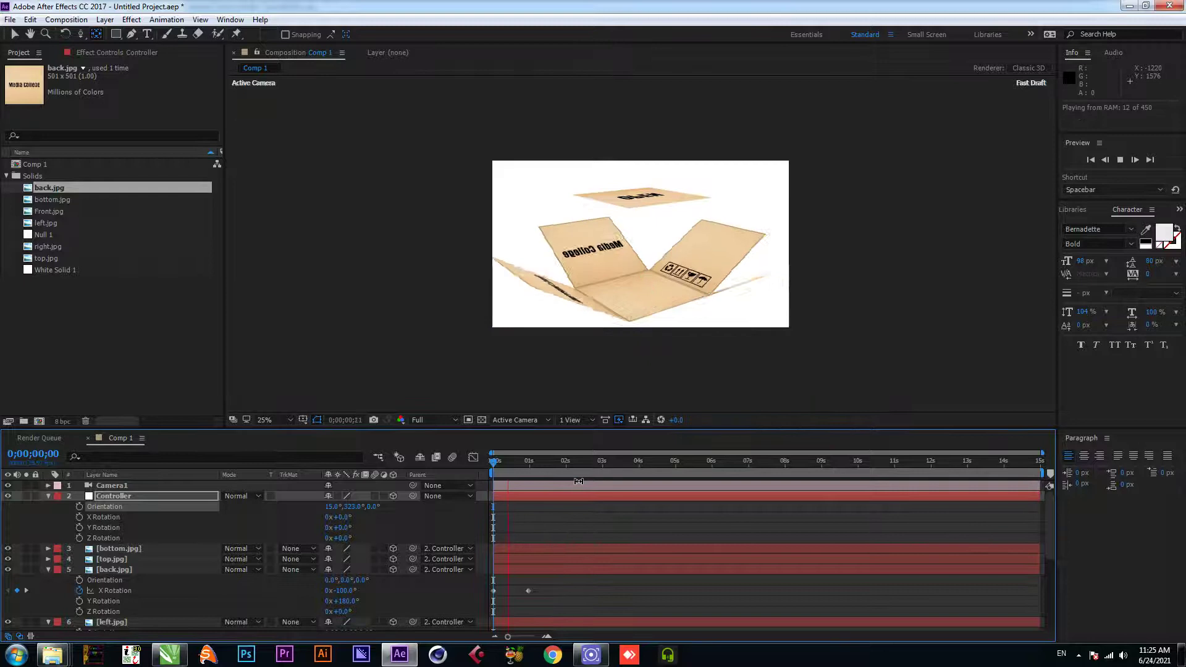
pyautogui.press('space')
# Select the ending X Rotation keyframes of the back, left, right and front layers and move them earlier, to about 0;00;00;21
pyautogui.scroll(-3, 540, 525)
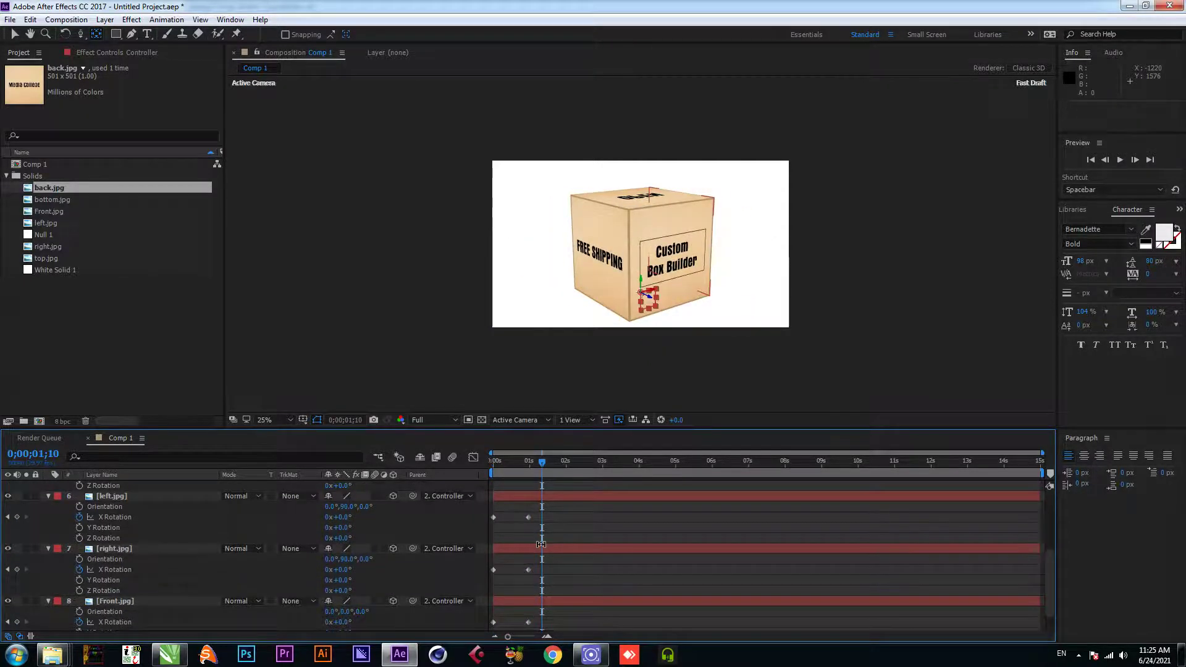
pyautogui.scroll(-2, 539, 507)
pyautogui.click(528, 496)
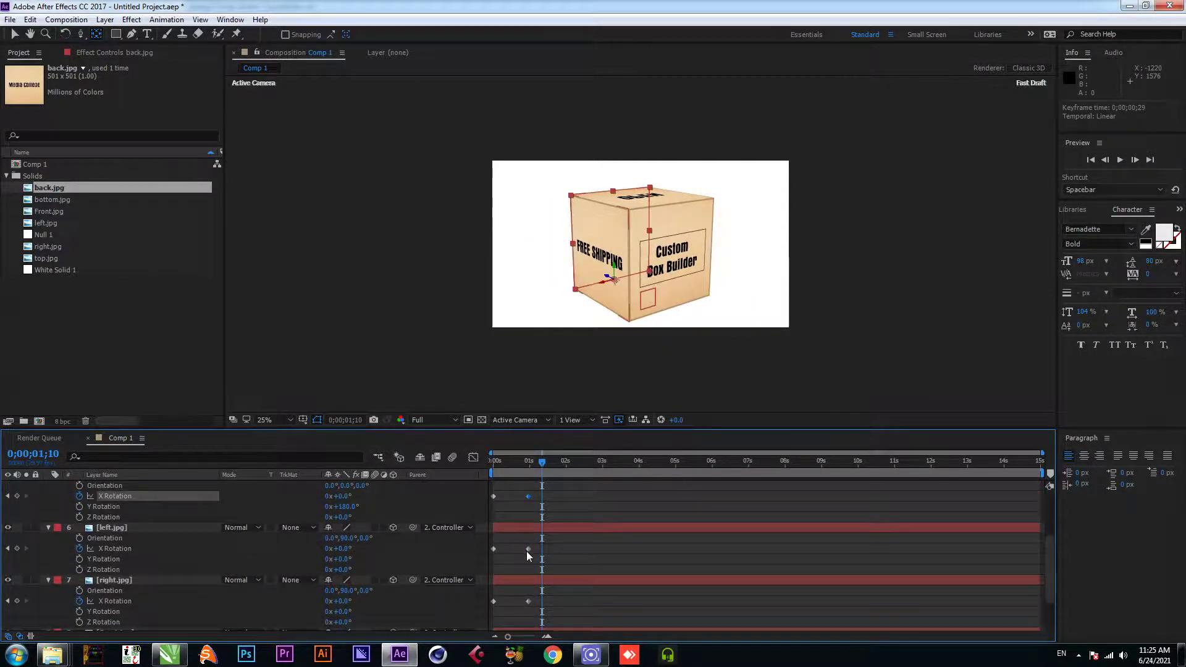
pyautogui.keyDown('shift'); pyautogui.click(528, 549); pyautogui.keyUp('shift')
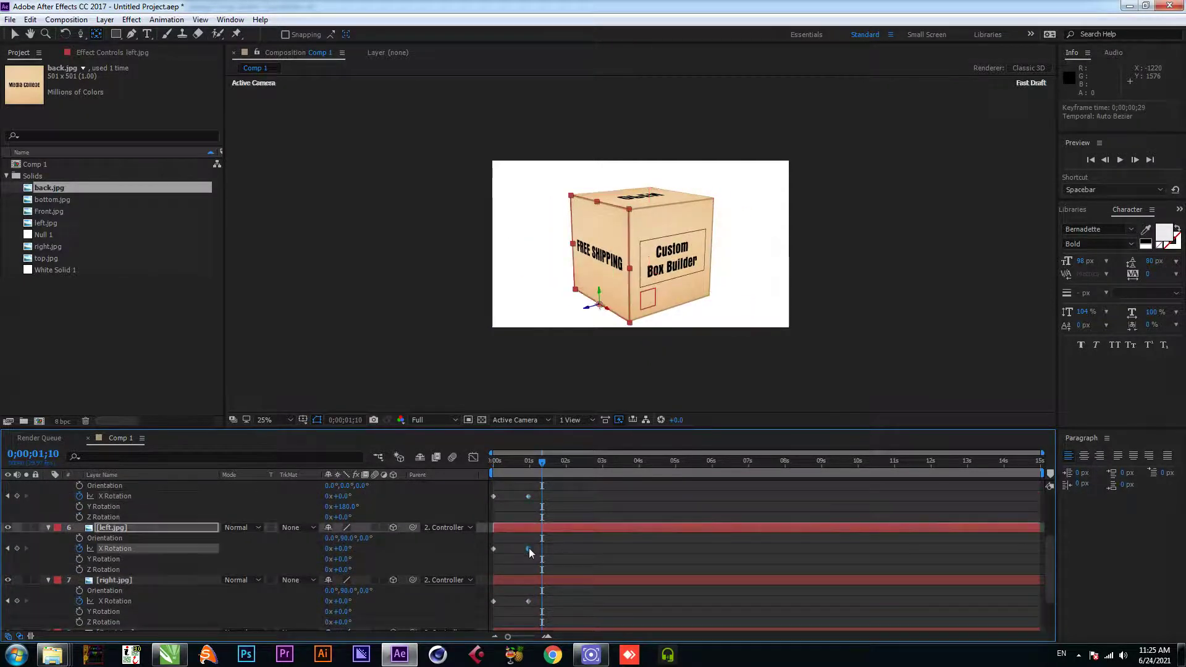
pyautogui.keyDown('shift'); pyautogui.click(529, 496); pyautogui.keyUp('shift')
pyautogui.scroll(-2, 546, 537)
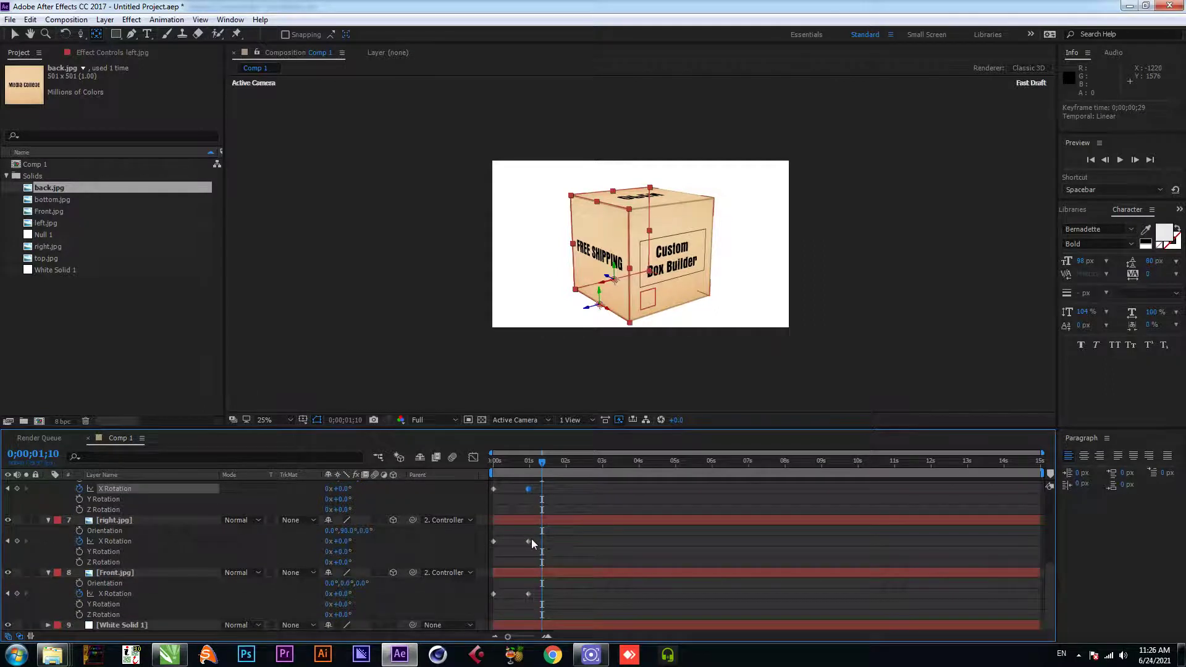
pyautogui.keyDown('shift'); pyautogui.click(528, 542); pyautogui.keyUp('shift')
pyautogui.keyDown('shift'); pyautogui.click(528, 594); pyautogui.keyUp('shift')
pyautogui.scroll(2, 560, 568)
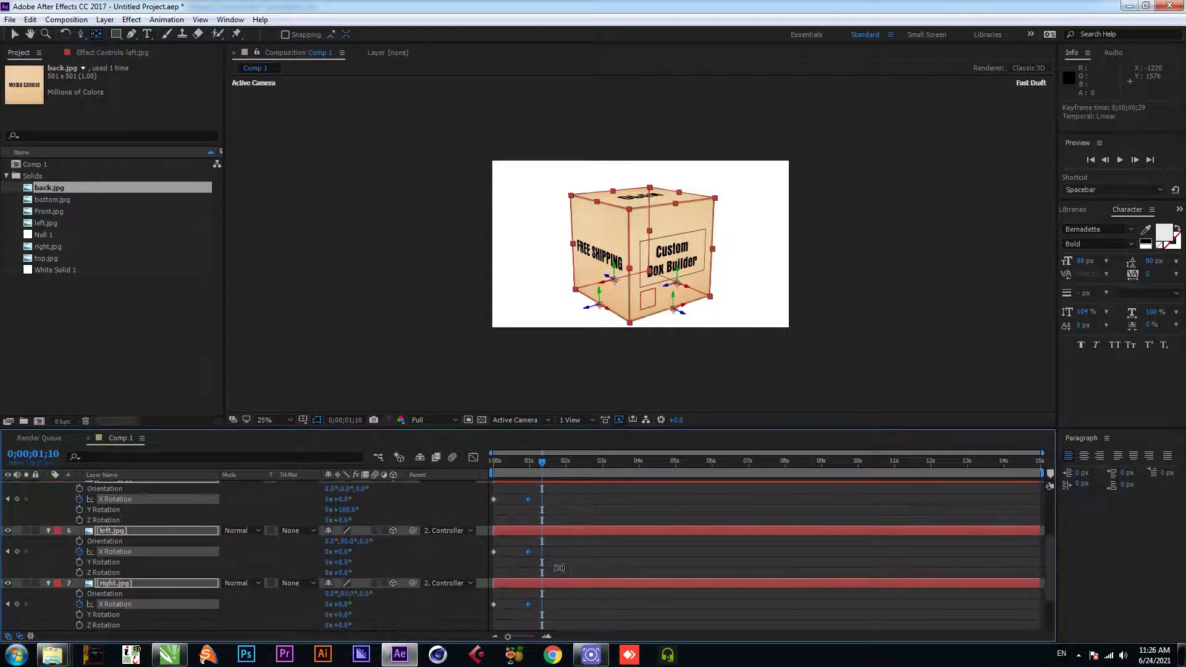
pyautogui.scroll(1, 529, 512)
pyautogui.moveTo(523, 535); pyautogui.dragTo(520, 528)
# Play the animation from the start to check the shortened folding time
pyautogui.click(494, 469)
pyautogui.press('space')
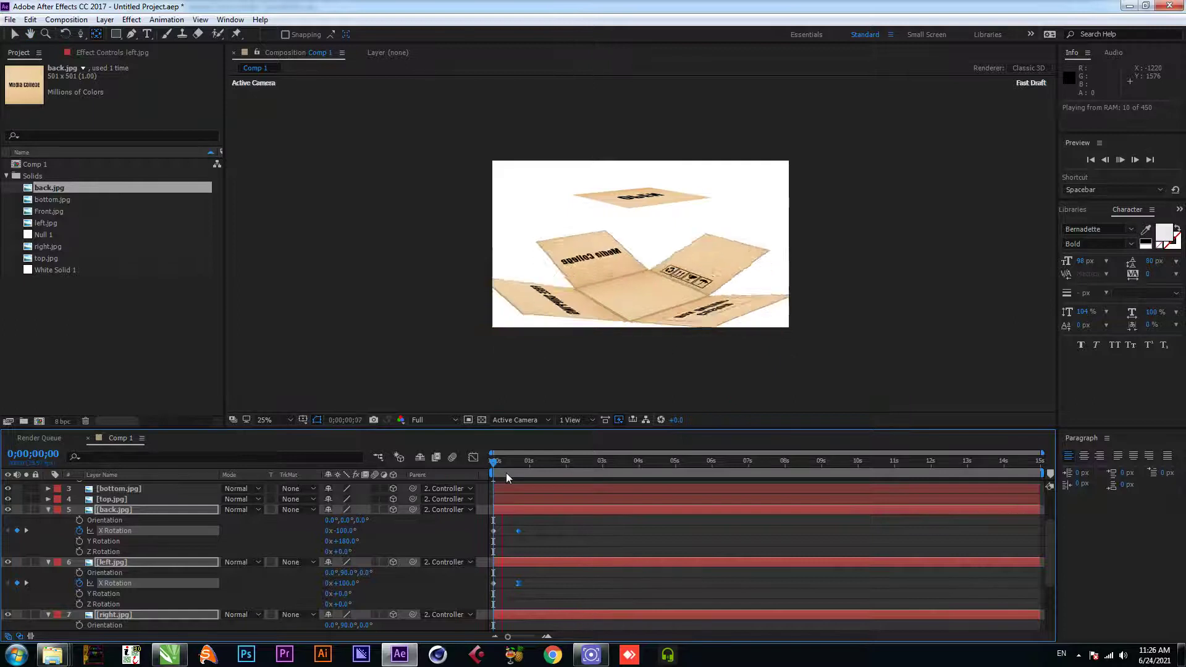
pyautogui.press('space')
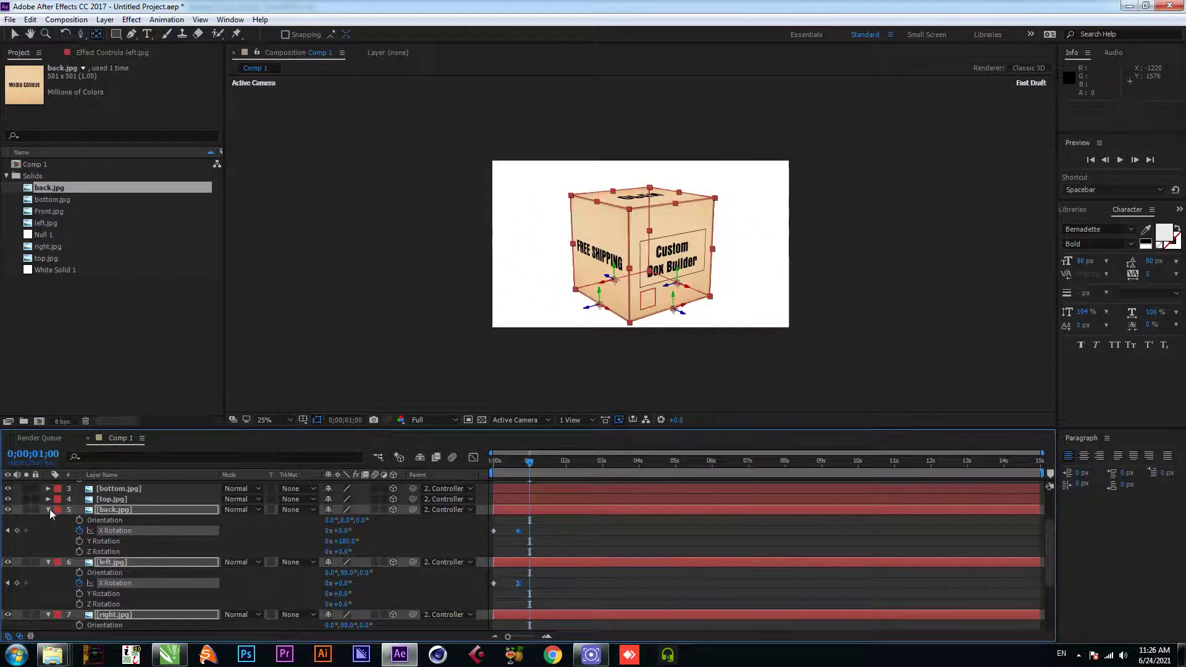
# Add Y Rotation keyframes of 0° to the Controller layer at the first frame and at 0;00;00;21
pyautogui.scroll(2, 125, 495)
pyautogui.click(122, 497)
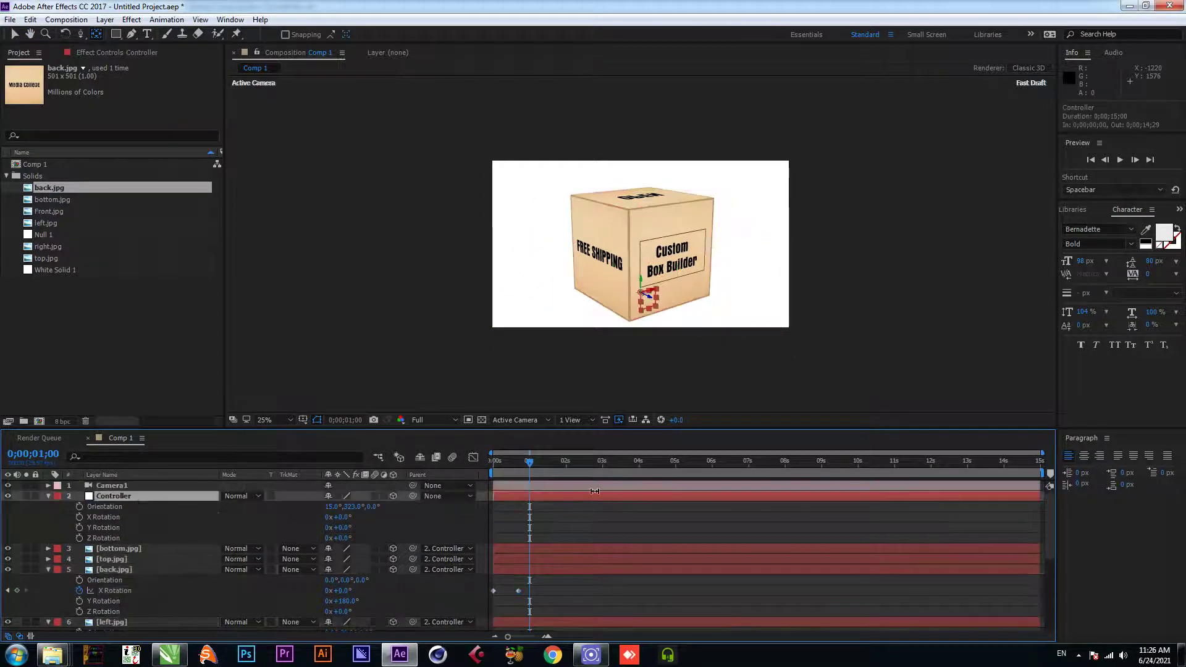
pyautogui.moveTo(537, 471); pyautogui.dragTo(490, 472)
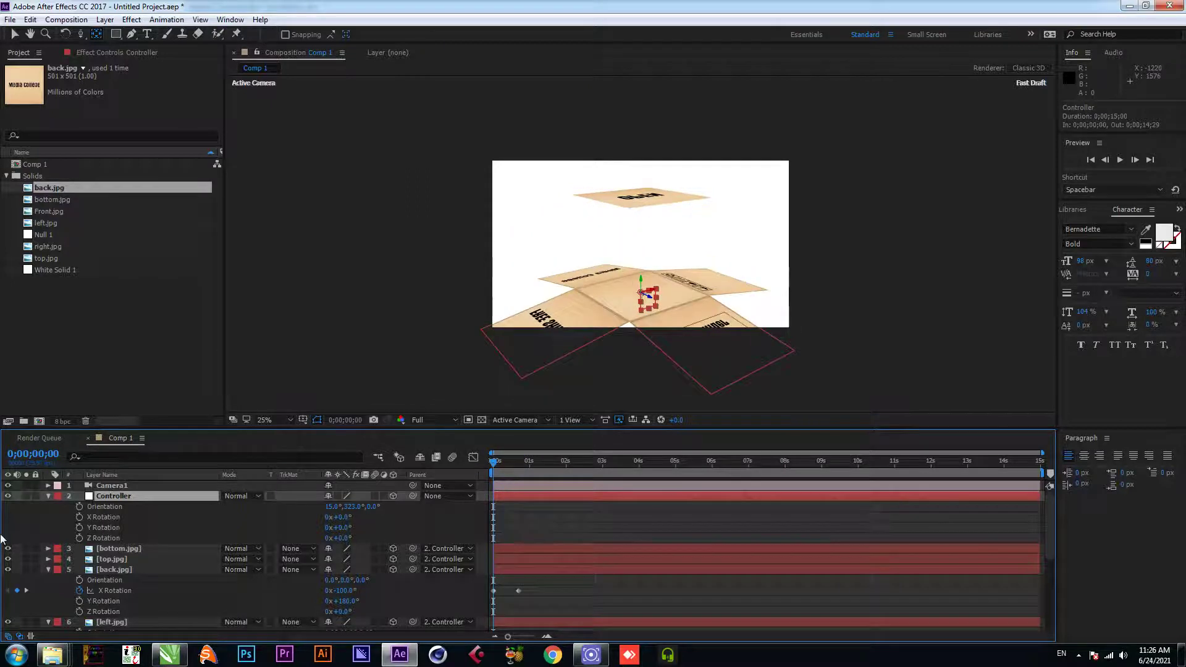
pyautogui.click(80, 528)
pyautogui.moveTo(512, 461); pyautogui.dragTo(518, 466)
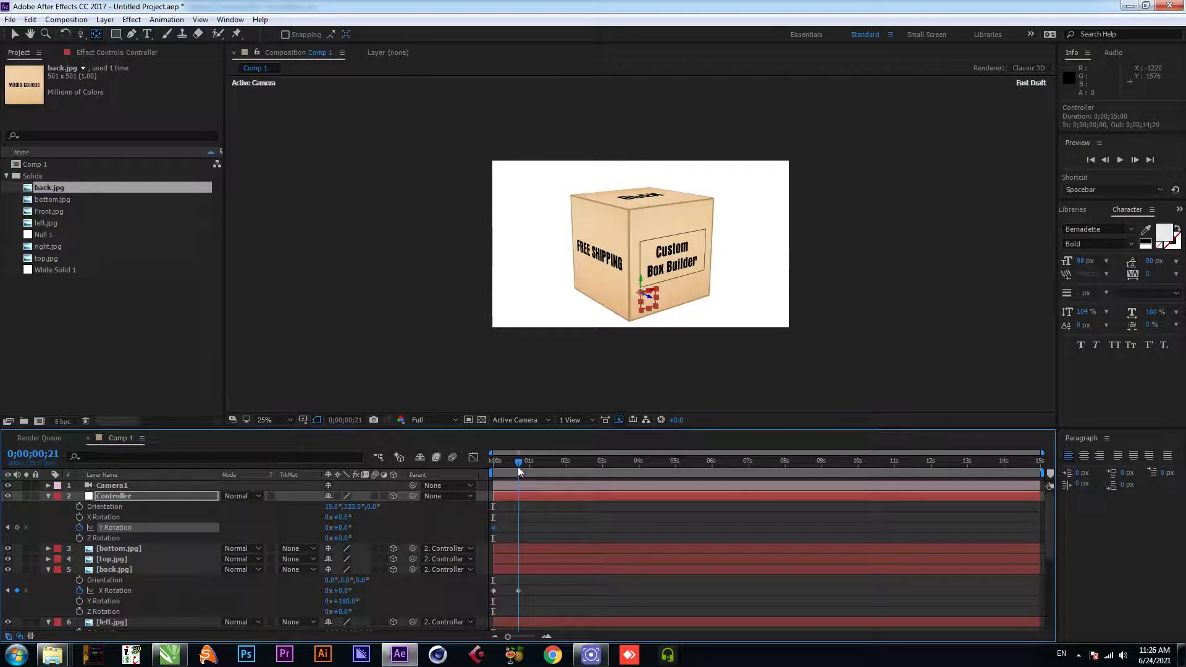
# Set the Controller's first Y Rotation keyframe to about 70° and preview the spin
pyautogui.click(8, 528)
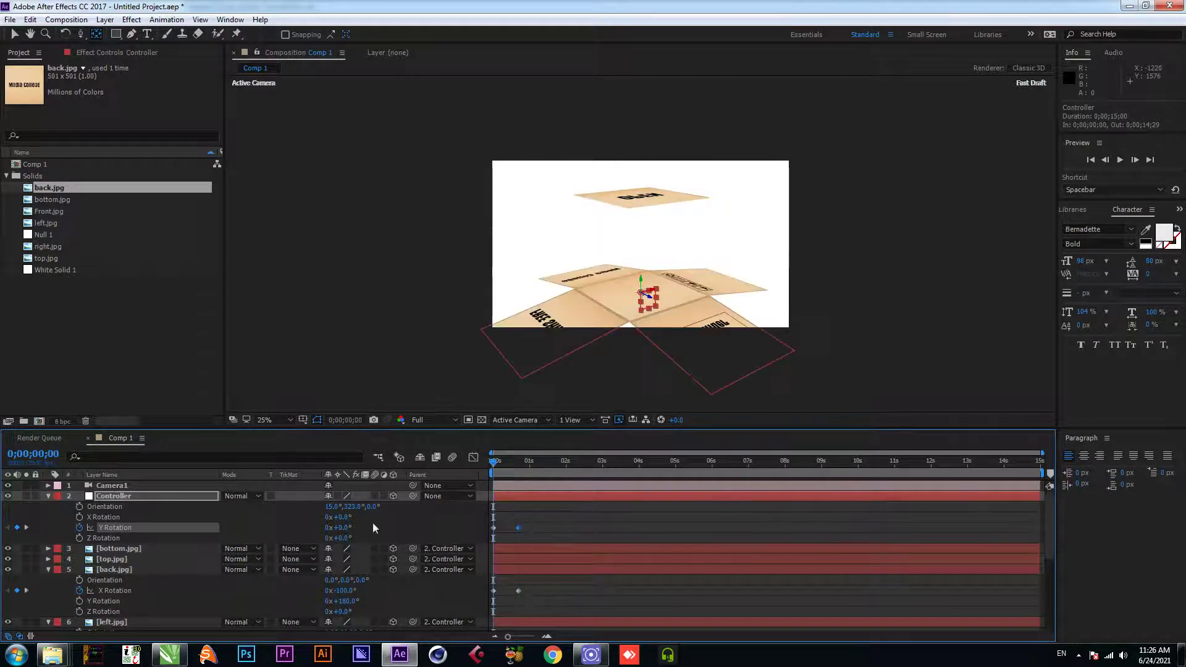
pyautogui.moveTo(340, 528); pyautogui.dragTo(377, 524)
pyautogui.press('space')
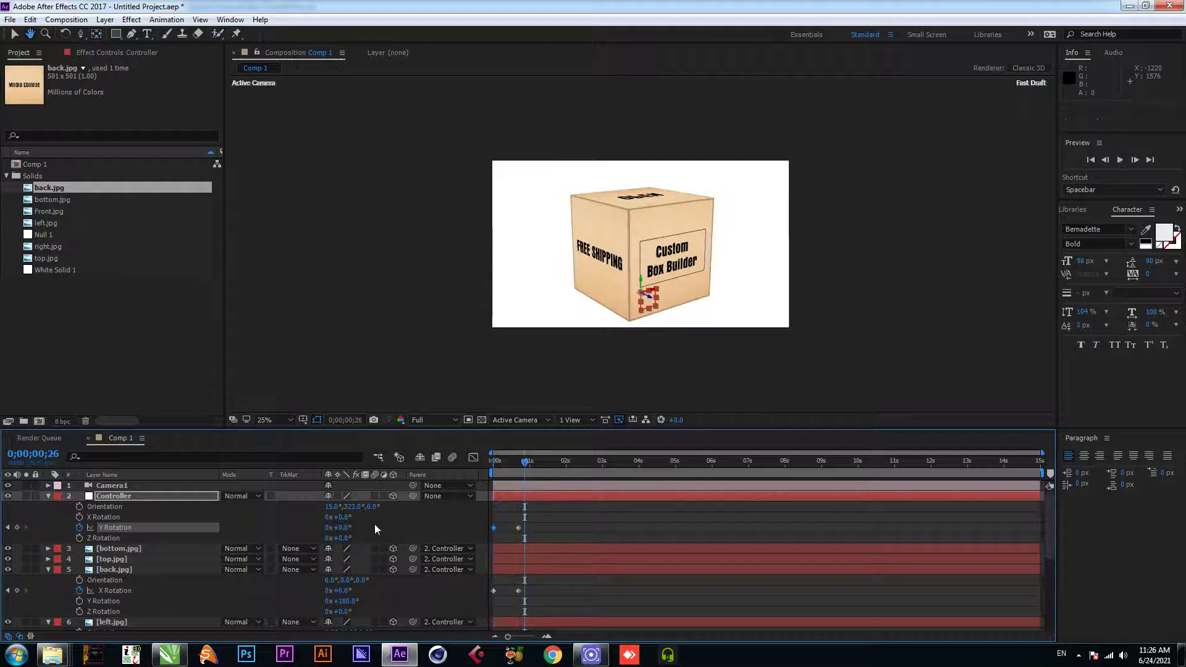
# Keyframe the Controller layer's Scale at 36% on the first frame
pyautogui.click(493, 464)
pyautogui.click(144, 498)
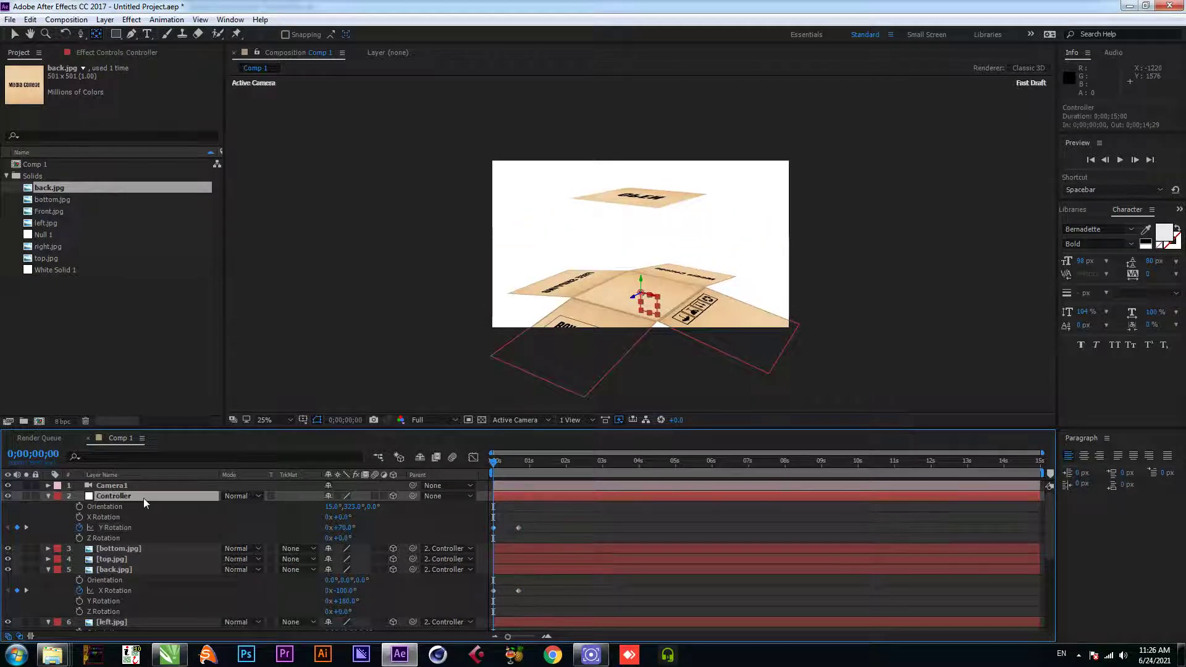
pyautogui.press('s')
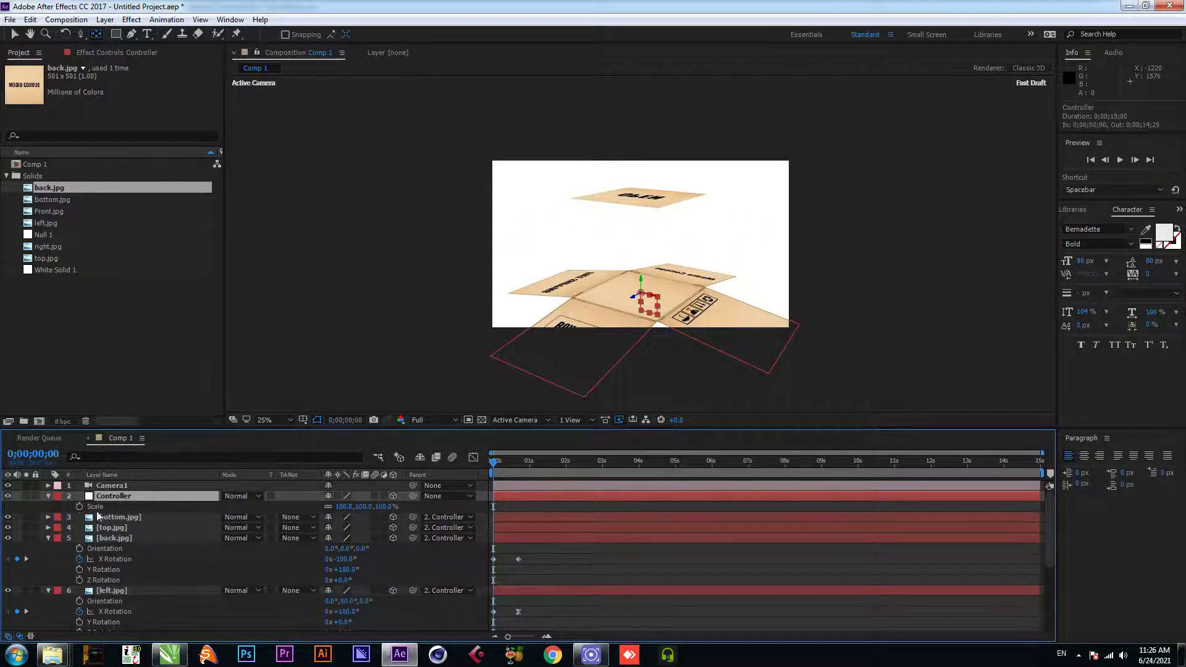
pyautogui.click(80, 507)
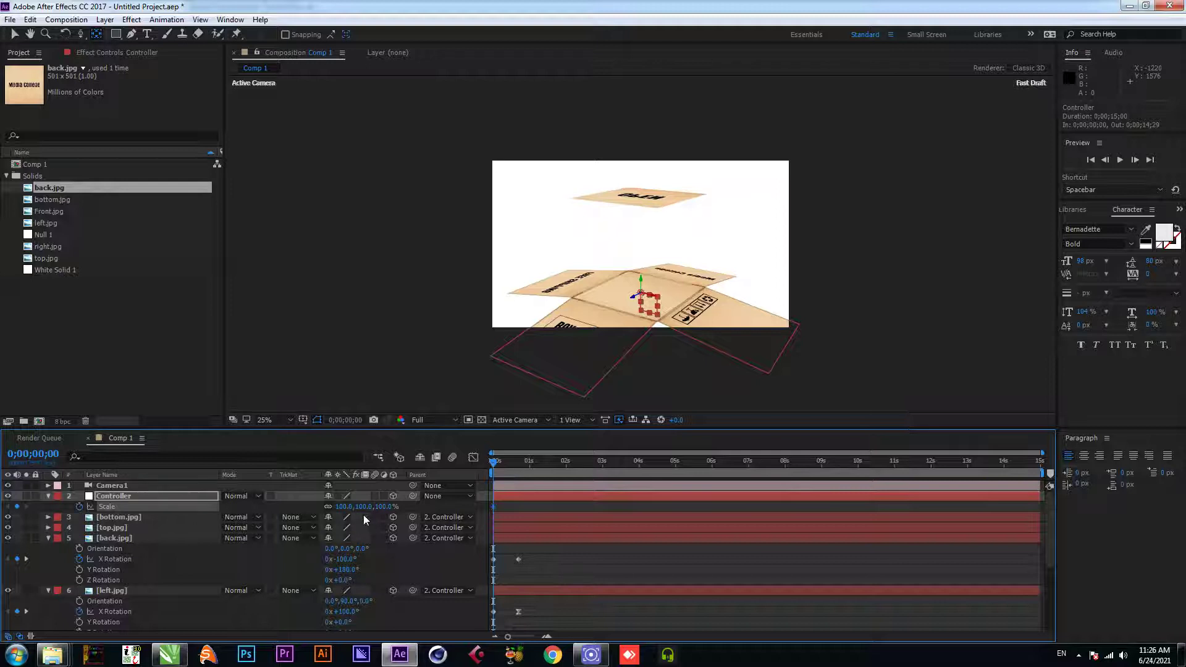
pyautogui.moveTo(383, 507); pyautogui.dragTo(344, 506)
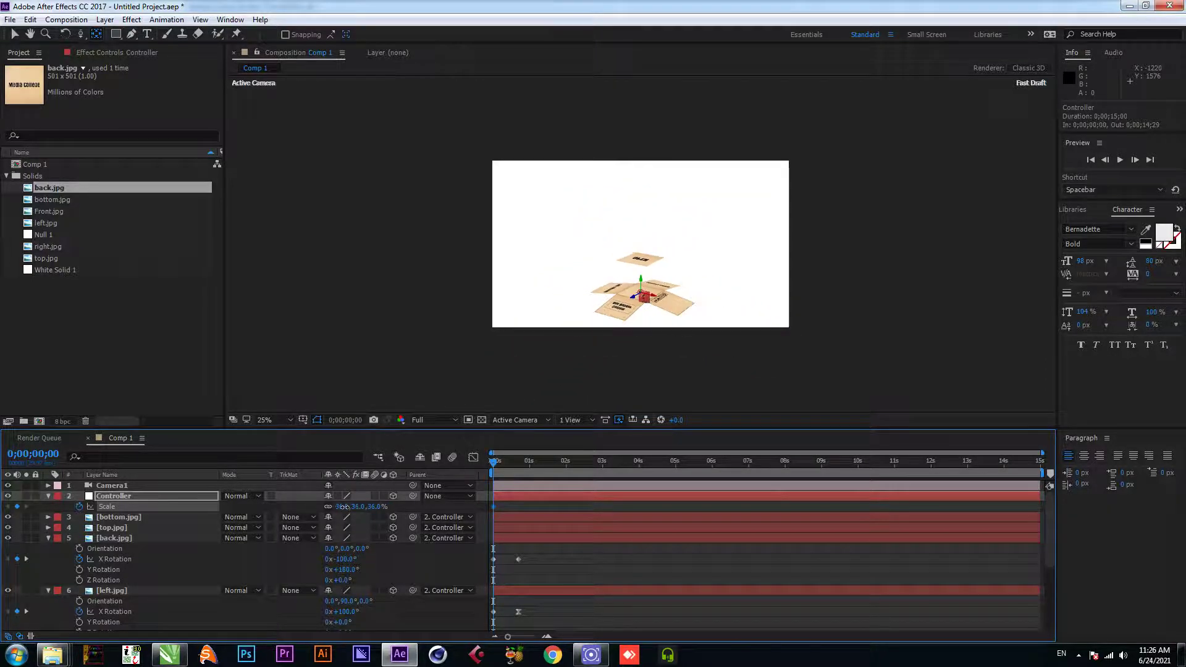
# Keyframe the Controller's Scale at 70% at 0;00;00;22 and preview the animation
pyautogui.moveTo(502, 471); pyautogui.dragTo(520, 471)
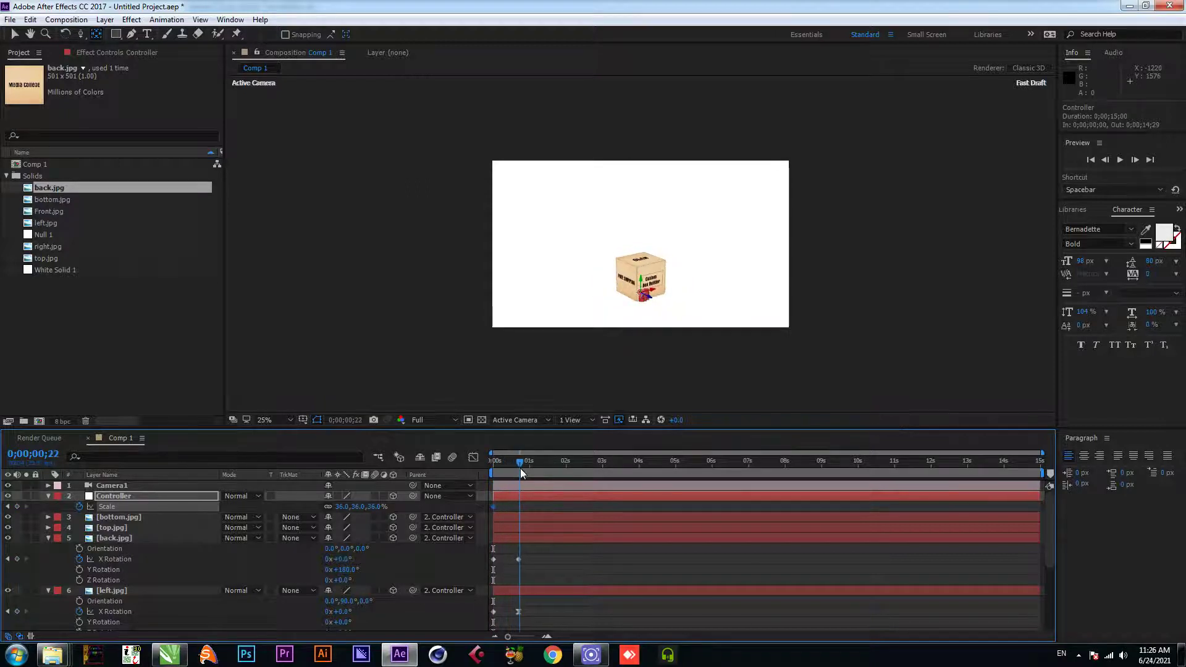
pyautogui.moveTo(370, 507); pyautogui.dragTo(378, 507)
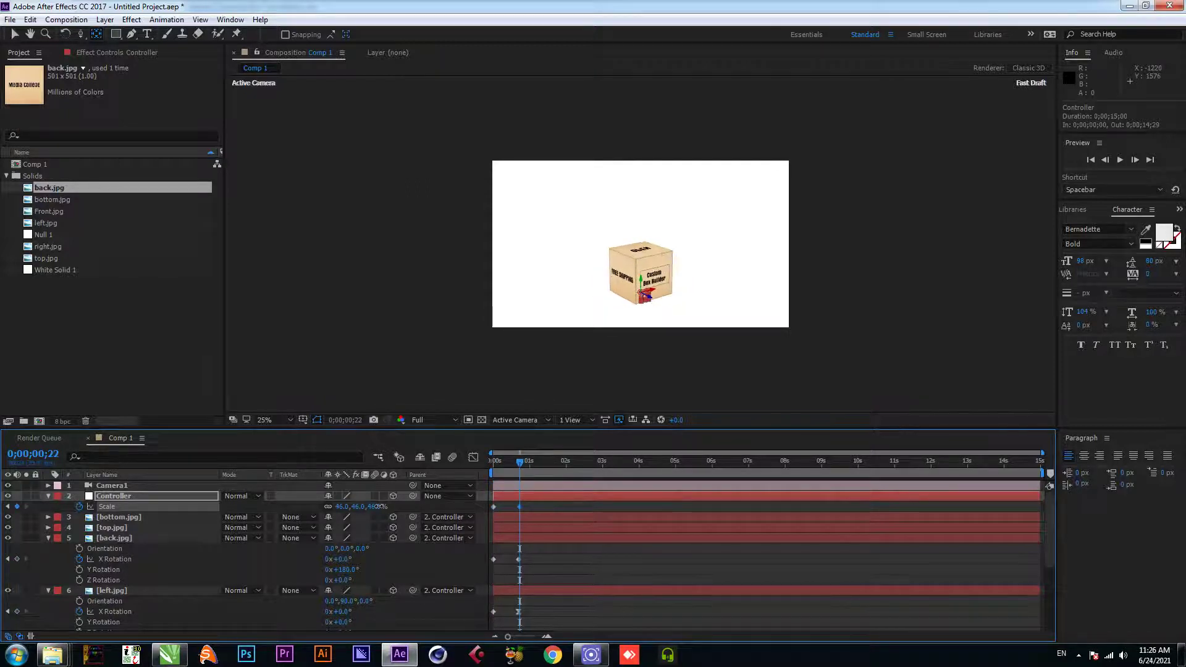
pyautogui.write('70')
pyautogui.press('Return')
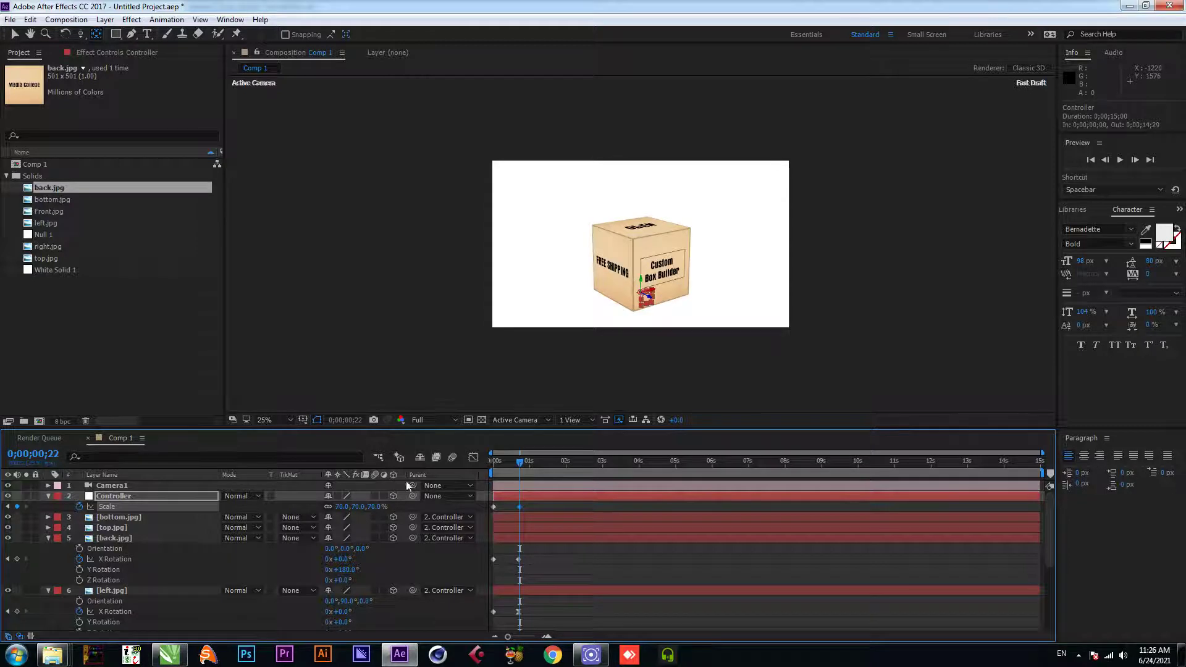
pyautogui.press('space')
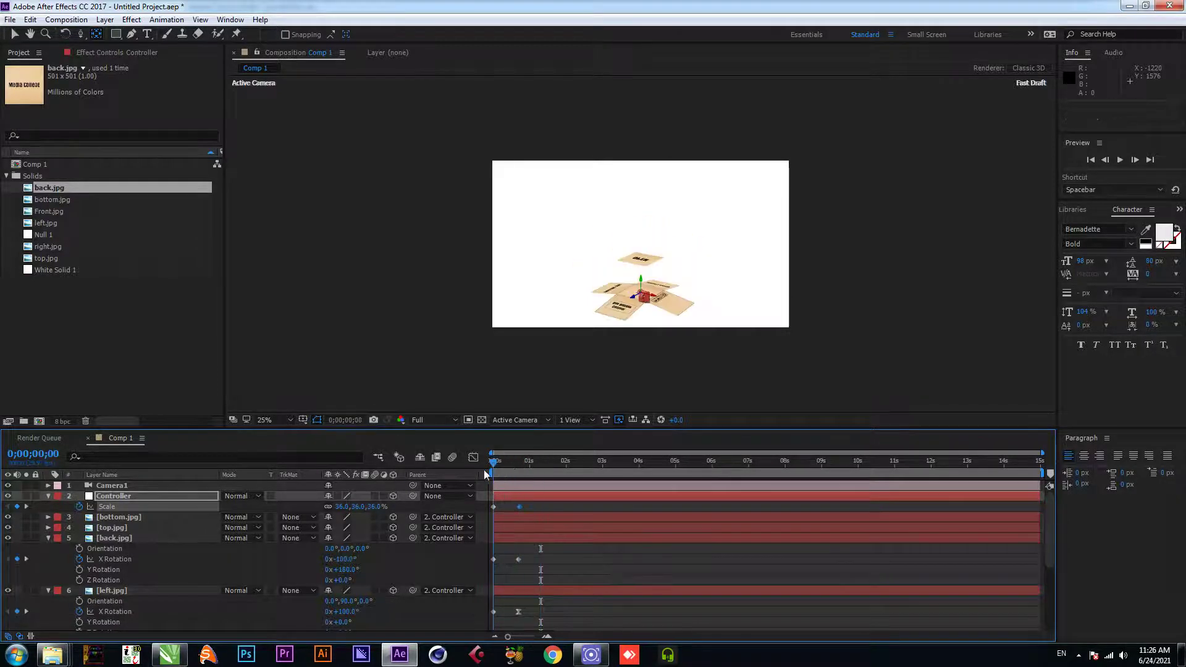
# Keyframe the Controller's Y Rotation at 0° at 0;00;01;25 and 185° at 0;00;02;07, and preview the spin
pyautogui.moveTo(530, 463); pyautogui.dragTo(560, 468)
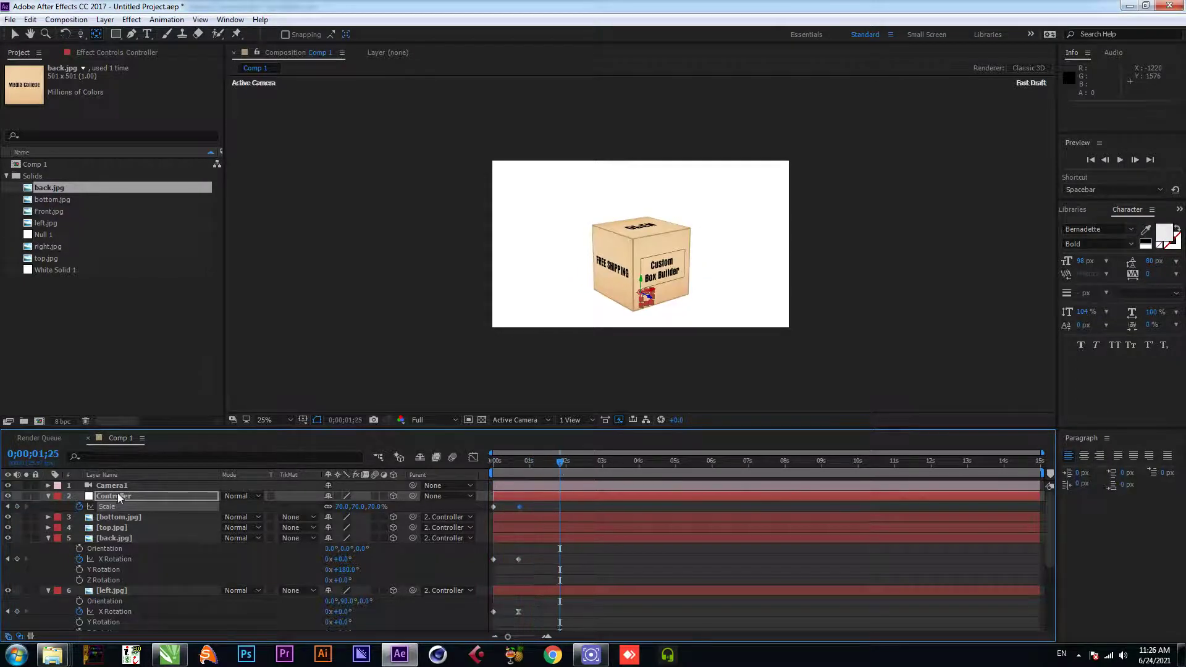
pyautogui.click(116, 496)
pyautogui.press('r')
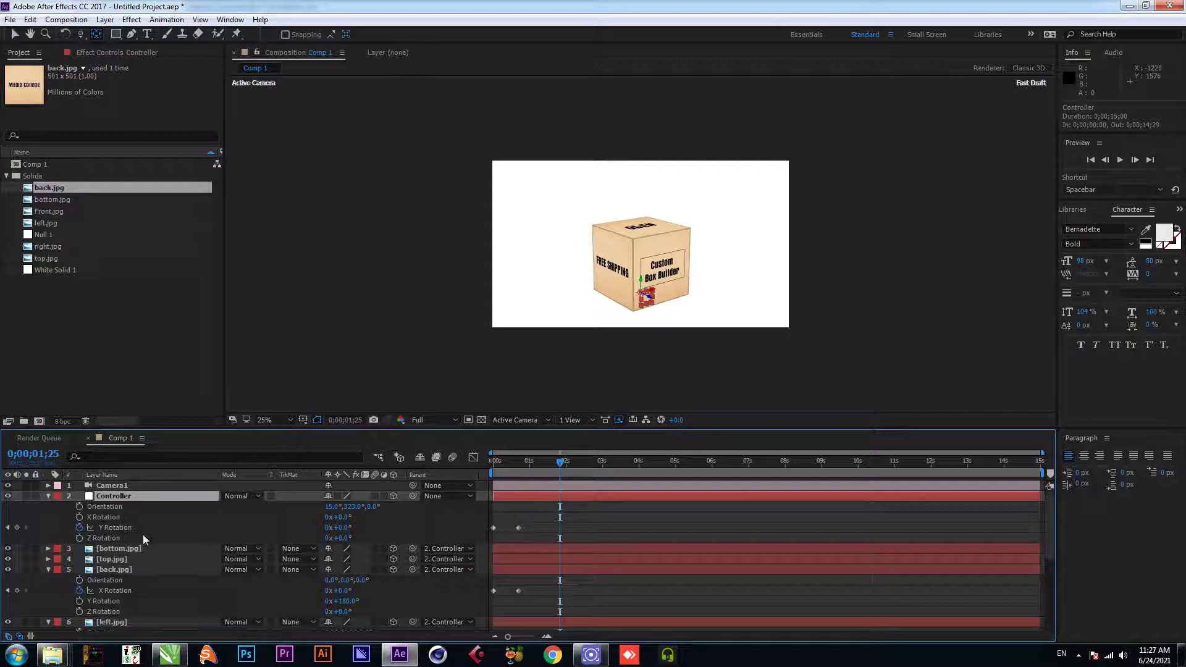
pyautogui.click(17, 528)
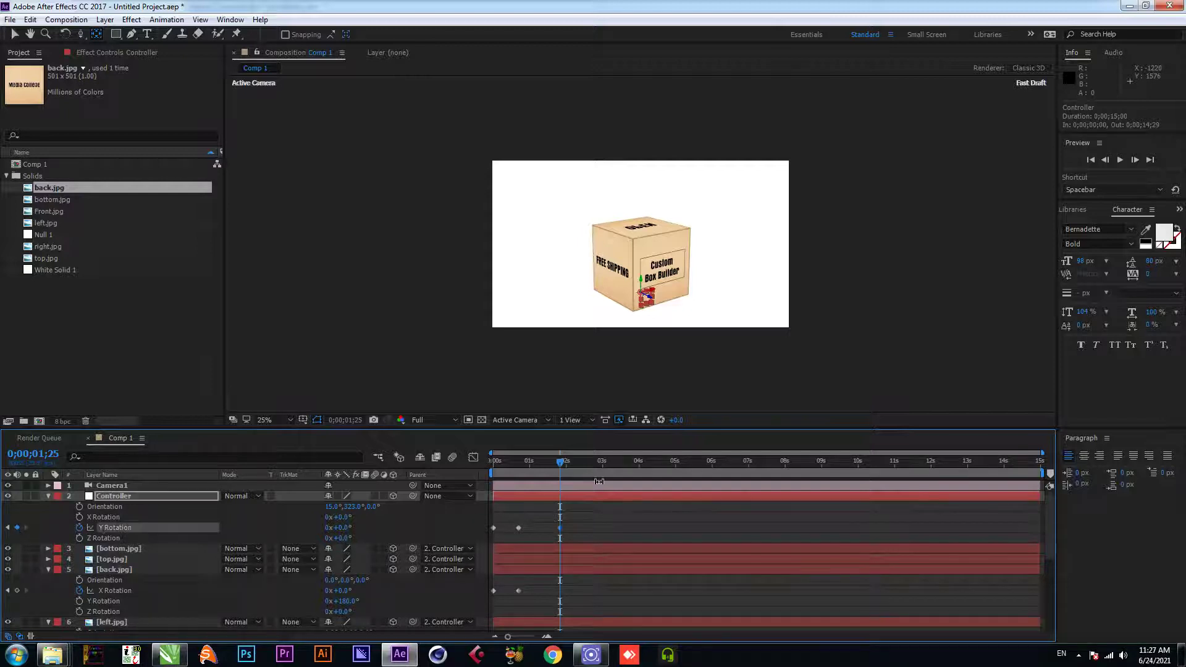
pyautogui.moveTo(564, 469); pyautogui.dragTo(578, 468)
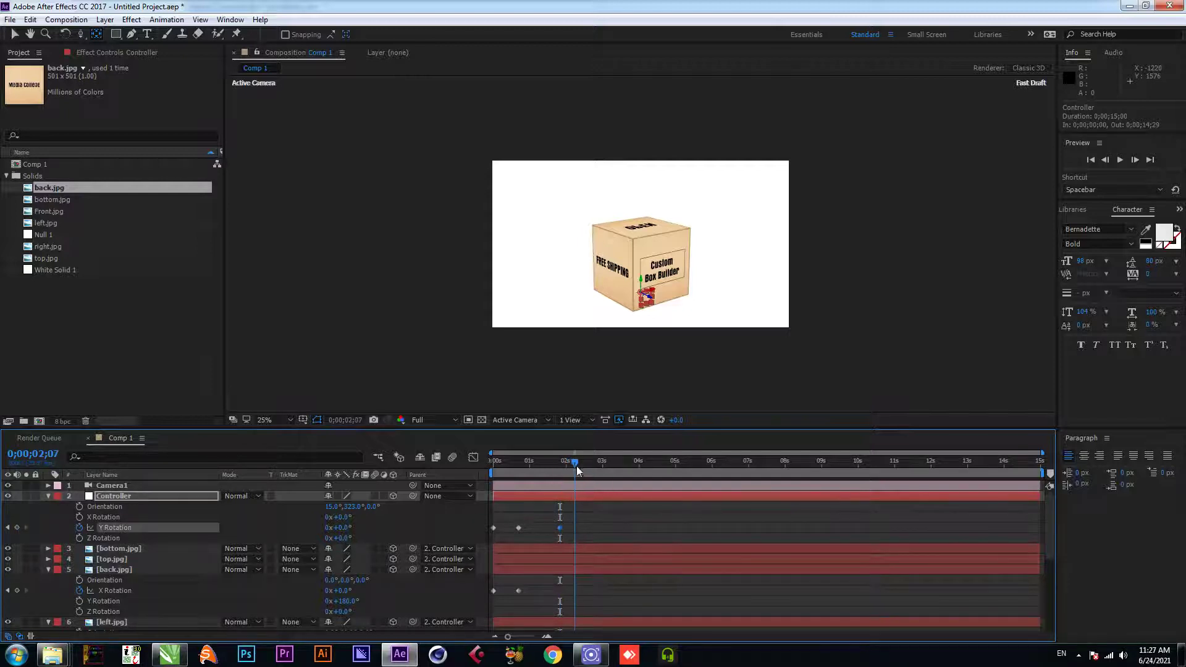
pyautogui.moveTo(346, 528); pyautogui.dragTo(450, 525)
pyautogui.press('space')
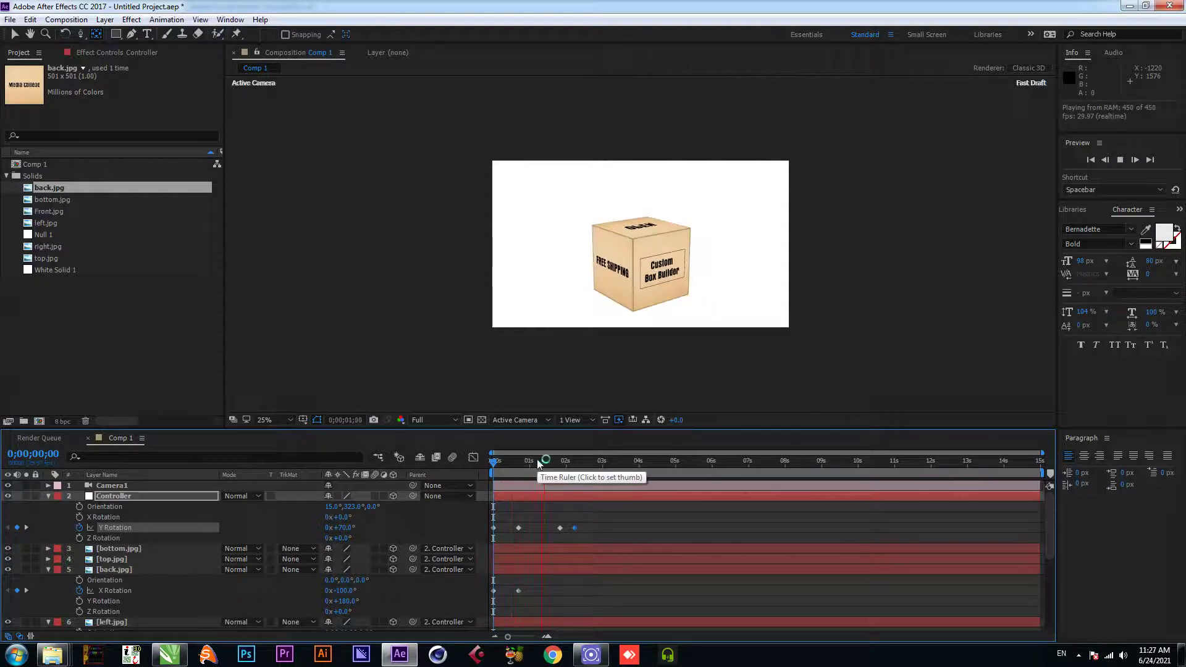
# Move the Controller's 0° and 185° Y Rotation keyframes to start about one second later on the timeline
pyautogui.click(591, 463)
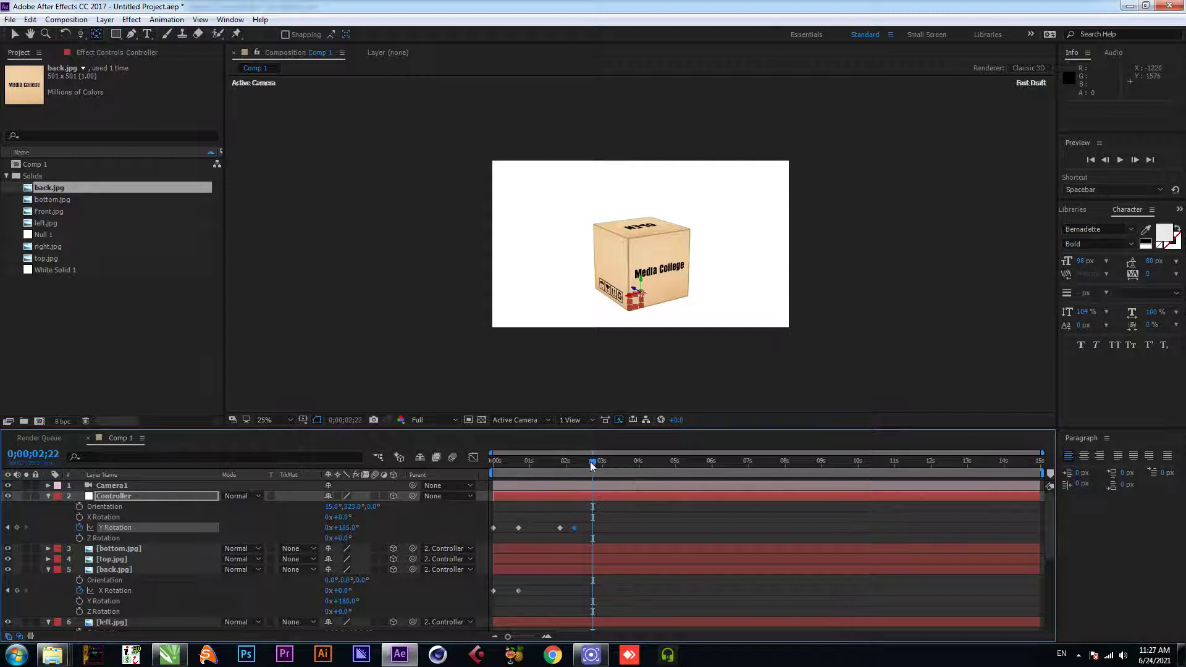
pyautogui.moveTo(590, 463); pyautogui.dragTo(536, 464)
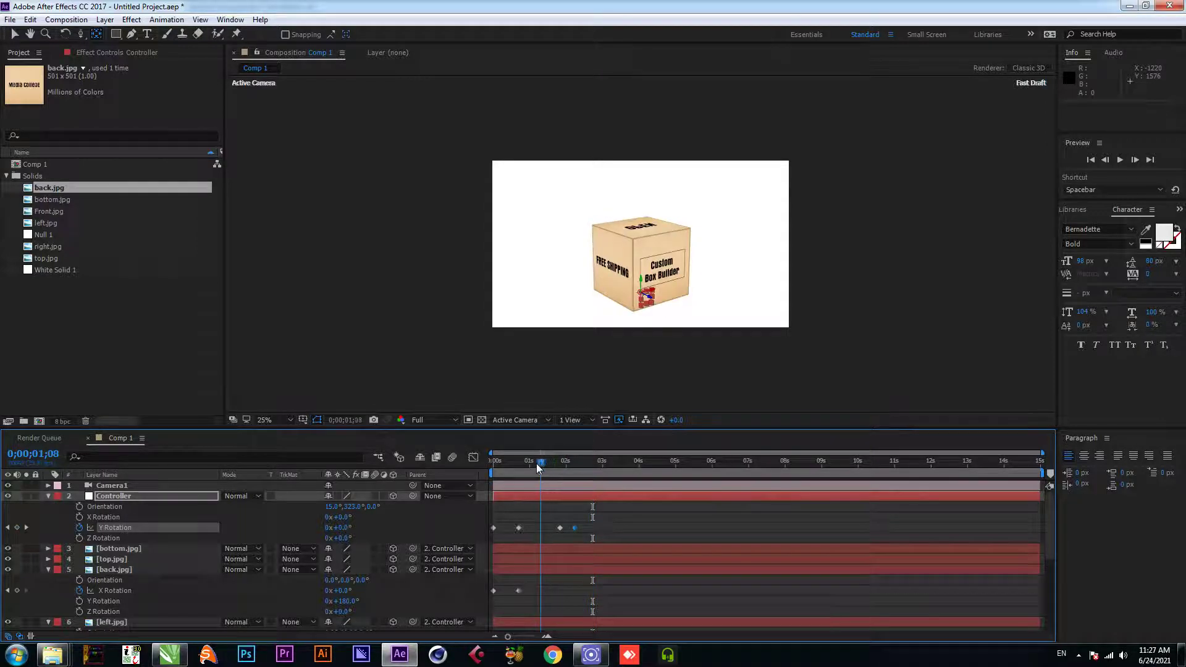
pyautogui.moveTo(595, 522)
pyautogui.mouseDown()
pyautogui.moveTo(556, 530)
pyautogui.moveTo(597, 527)
pyautogui.mouseUp()
# Keyframe the Controller's Scale at 70% at 0;00;01;16 and about 85% at 0;00;01;23, and preview the animation
pyautogui.moveTo(554, 463); pyautogui.dragTo(549, 462)
pyautogui.click(113, 496)
pyautogui.press('s')
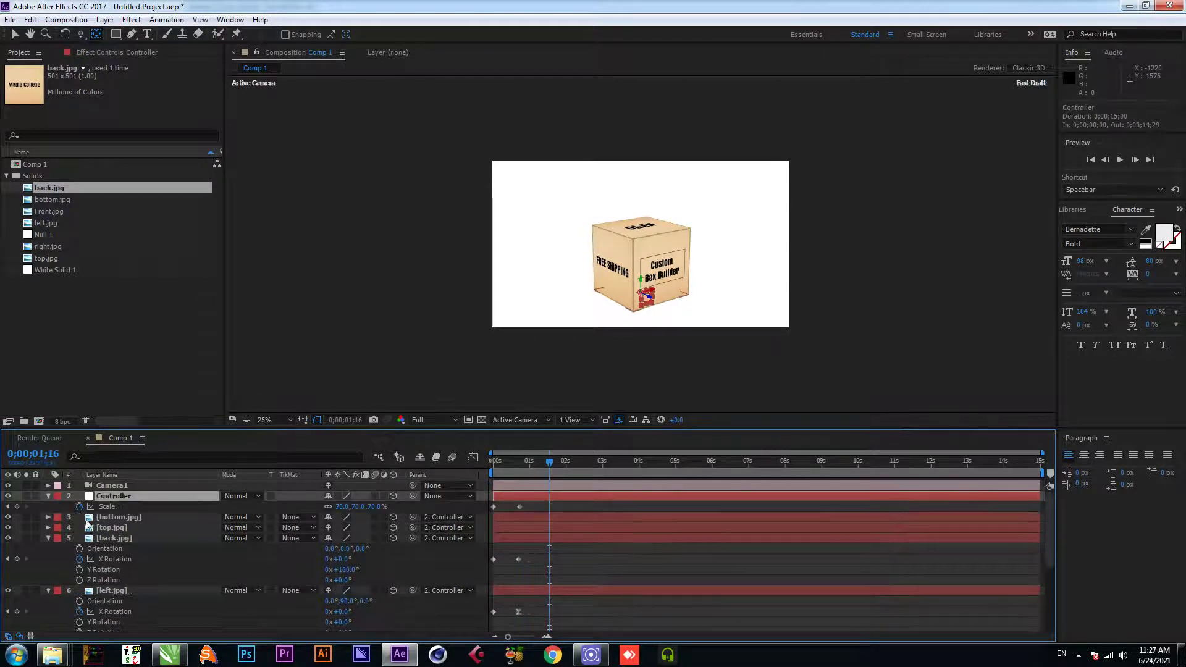
pyautogui.click(17, 506)
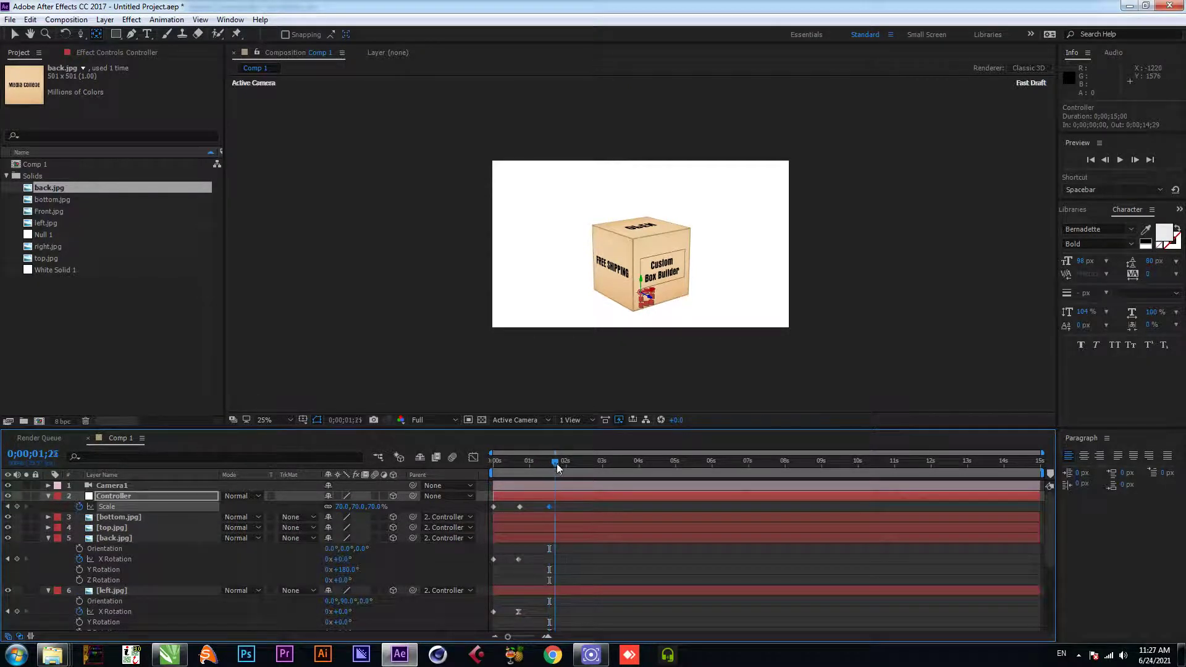
pyautogui.click(558, 463)
pyautogui.moveTo(560, 468); pyautogui.dragTo(557, 469)
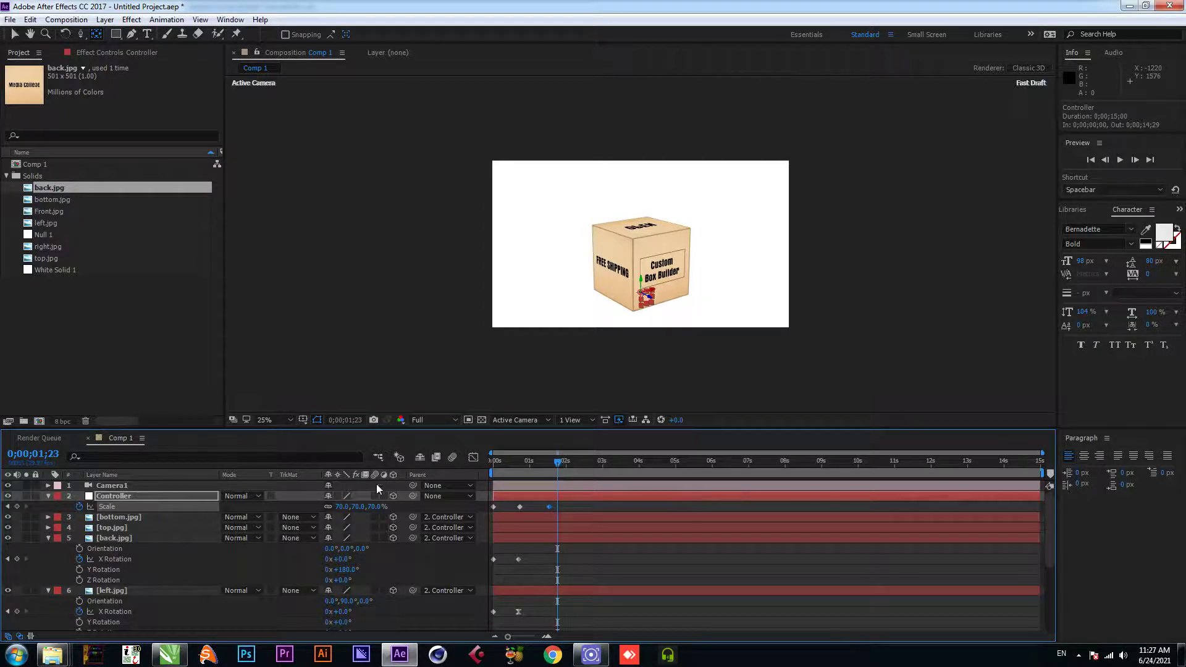
pyautogui.moveTo(377, 506); pyautogui.dragTo(387, 507)
pyautogui.press('space')
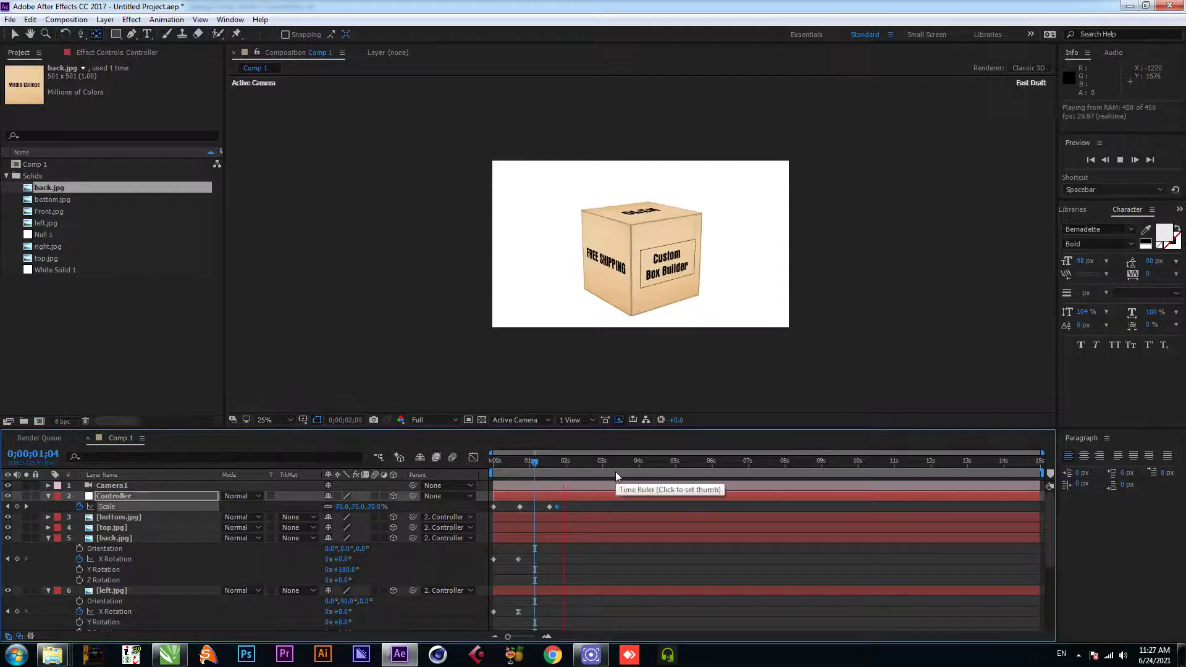
pyautogui.press('space')
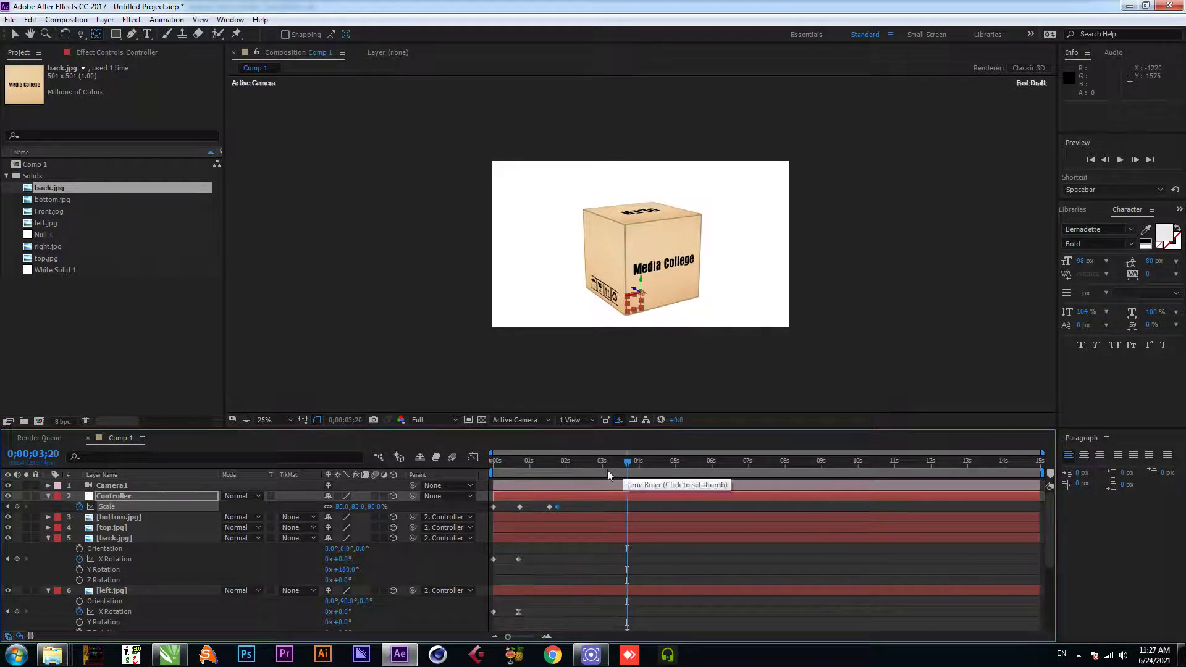
# Keyframe the Controller's Position at 0;00;03;17 and beyond the frame's upper-left corner at 0;00;03;29, with X at -1817, and preview the exit
pyautogui.click(132, 498)
pyautogui.press('p')
pyautogui.moveTo(590, 469); pyautogui.dragTo(623, 469)
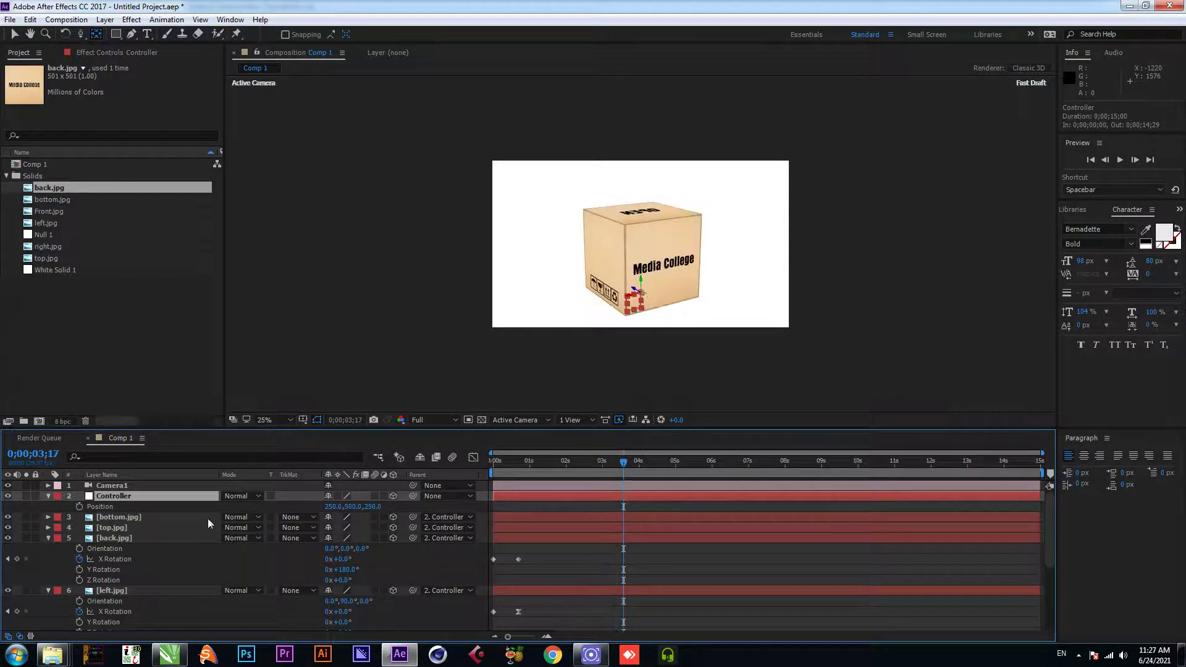
pyautogui.click(79, 506)
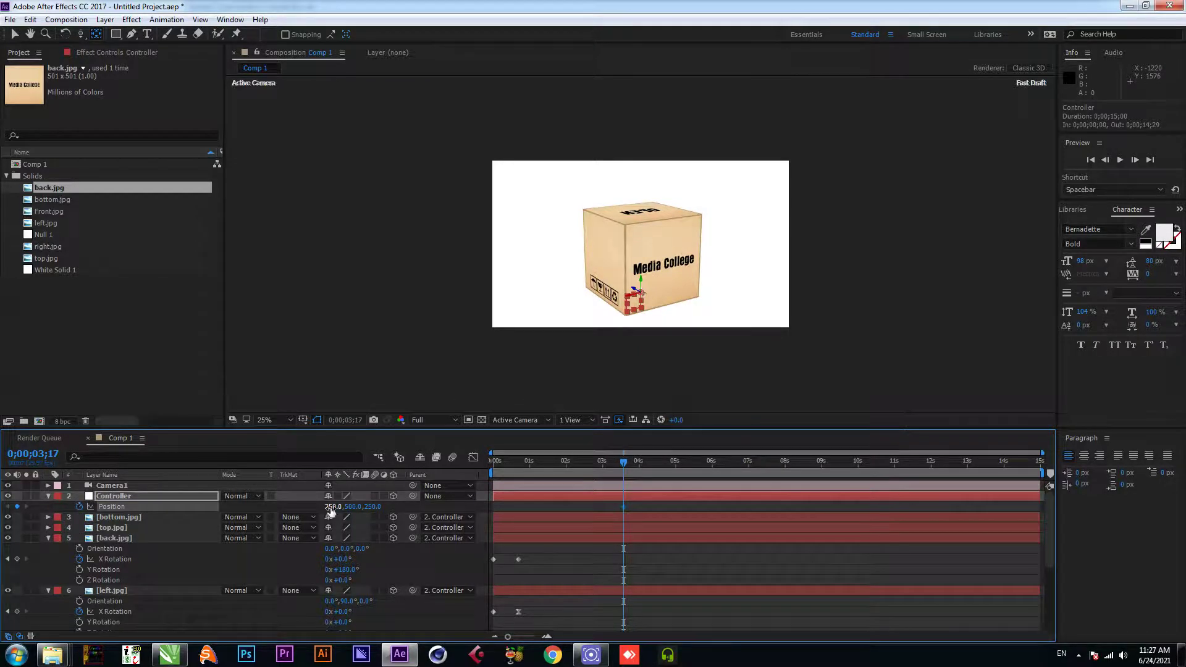
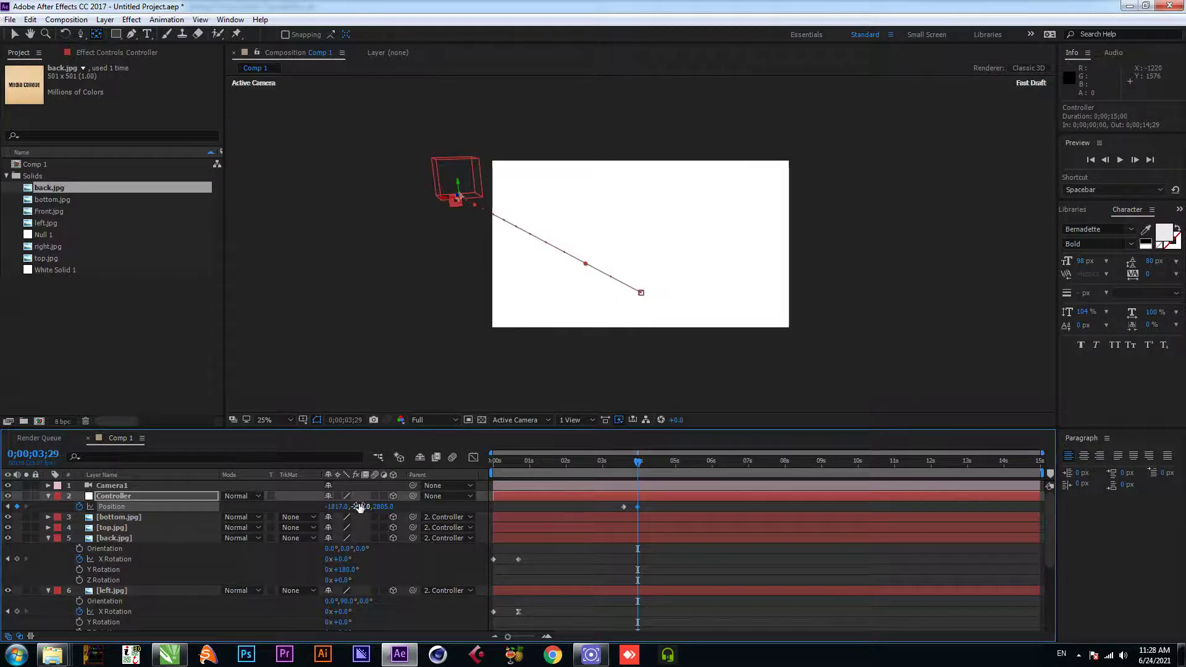
pyautogui.moveTo(637, 462); pyautogui.dragTo(449, 487)
pyautogui.press('space')
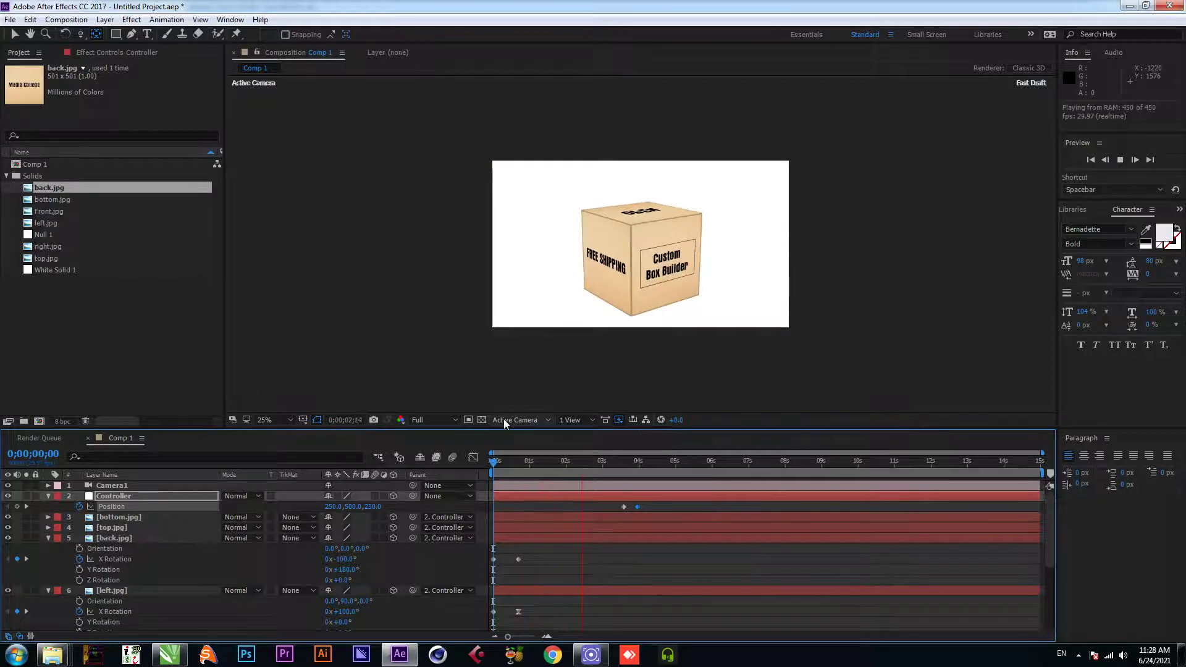
pyautogui.press('space')
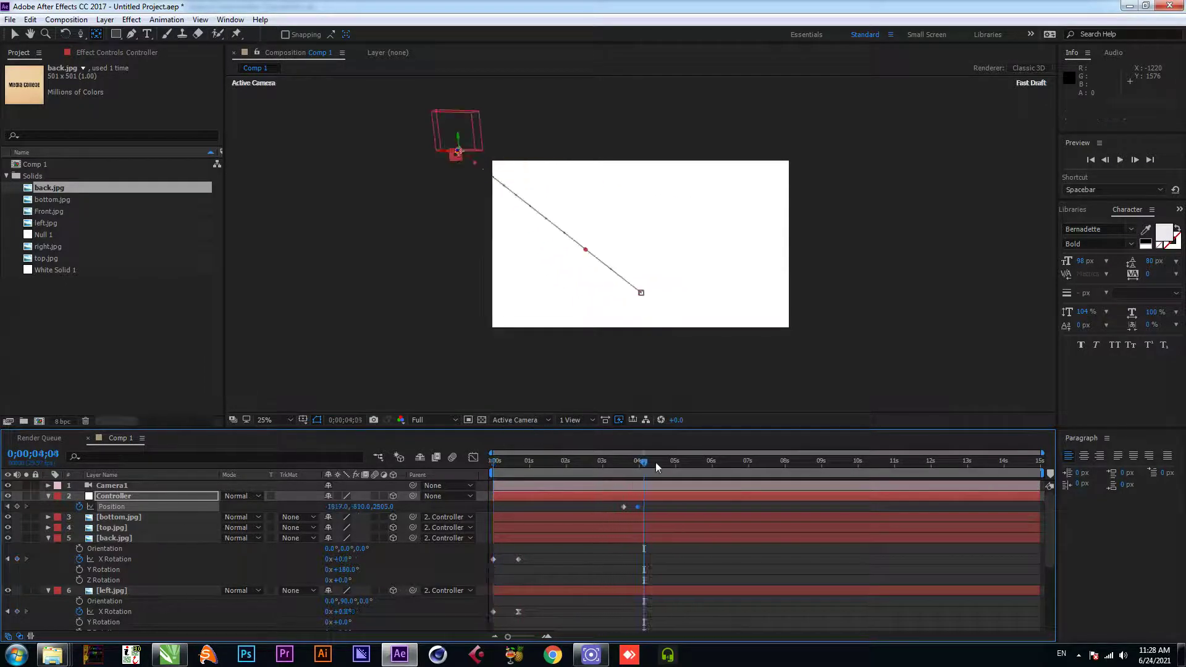
# Add a Y Rotation keyframe of 185° to the Controller at the start of its exit and move it to 0;00;03;12
pyautogui.moveTo(644, 466); pyautogui.dragTo(625, 462)
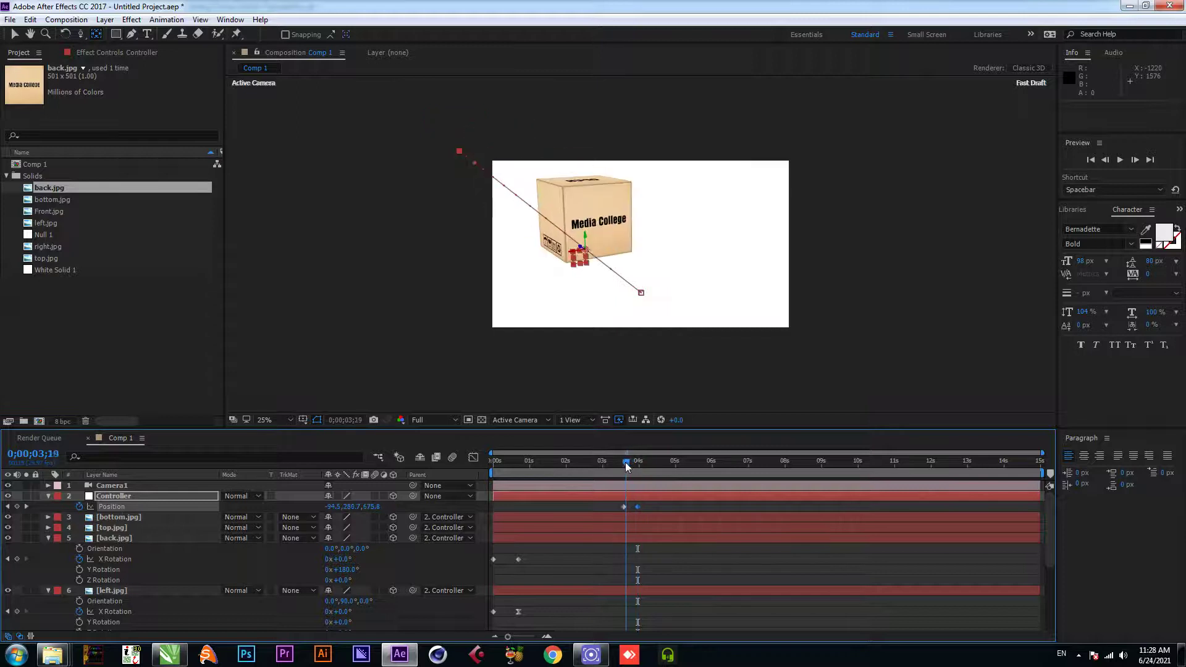
pyautogui.click(140, 496)
pyautogui.press('r')
pyautogui.click(17, 529)
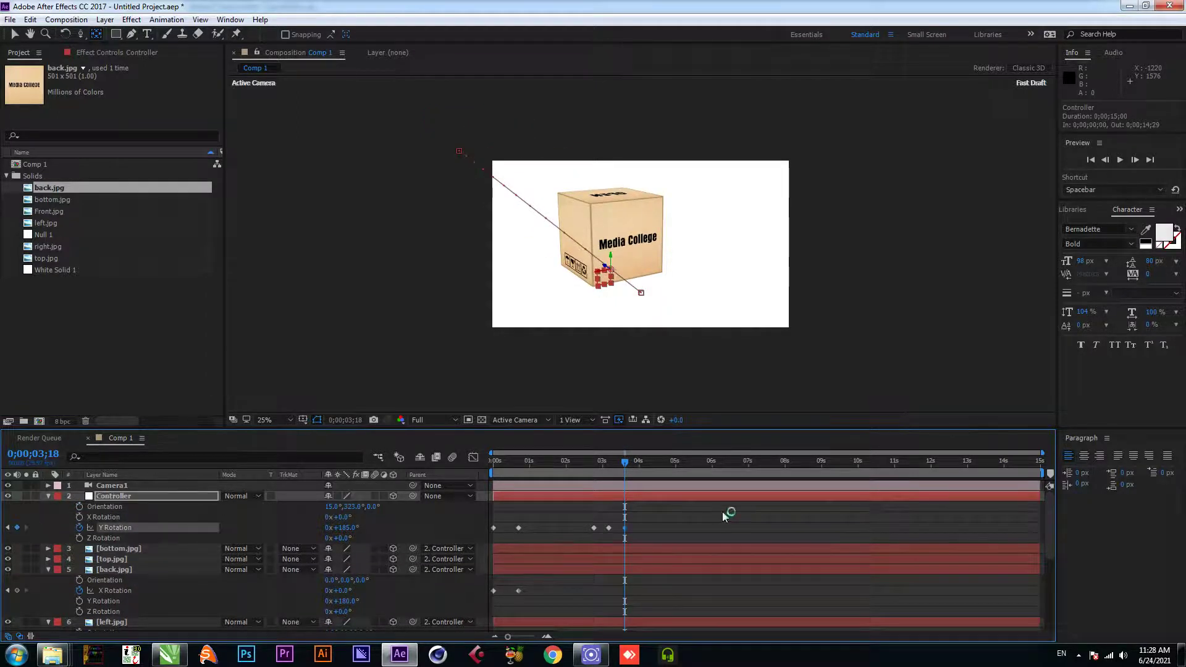
pyautogui.moveTo(625, 465); pyautogui.dragTo(636, 462)
pyautogui.scroll(4, 641, 470)
pyautogui.moveTo(636, 465); pyautogui.dragTo(554, 475)
pyautogui.moveTo(588, 528); pyautogui.dragTo(562, 529)
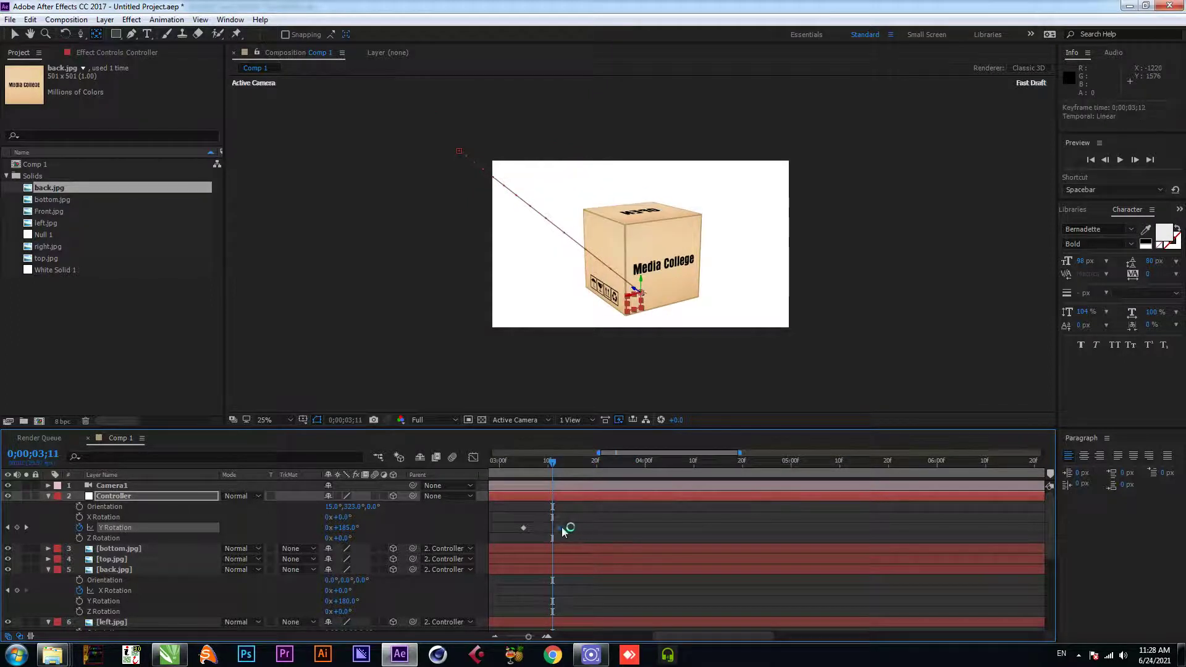
# Set the Controller's Y Rotation to -18° at 0;00;03;24 and preview the exit spin
pyautogui.moveTo(565, 469); pyautogui.dragTo(617, 472)
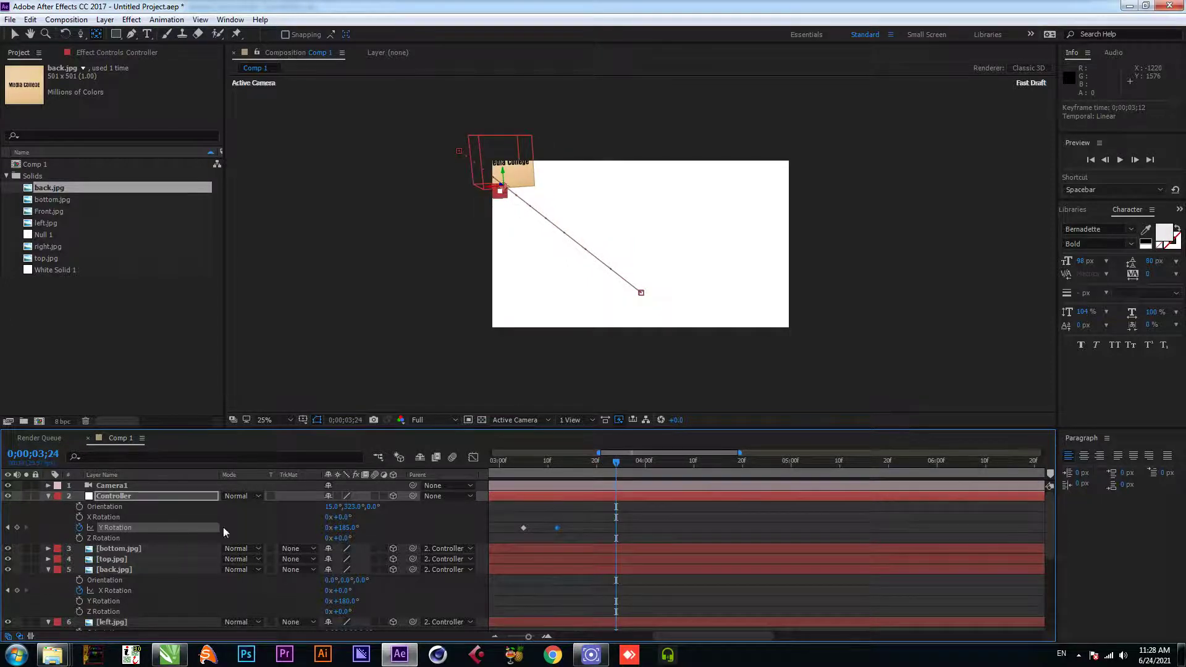
pyautogui.moveTo(354, 528); pyautogui.dragTo(229, 529)
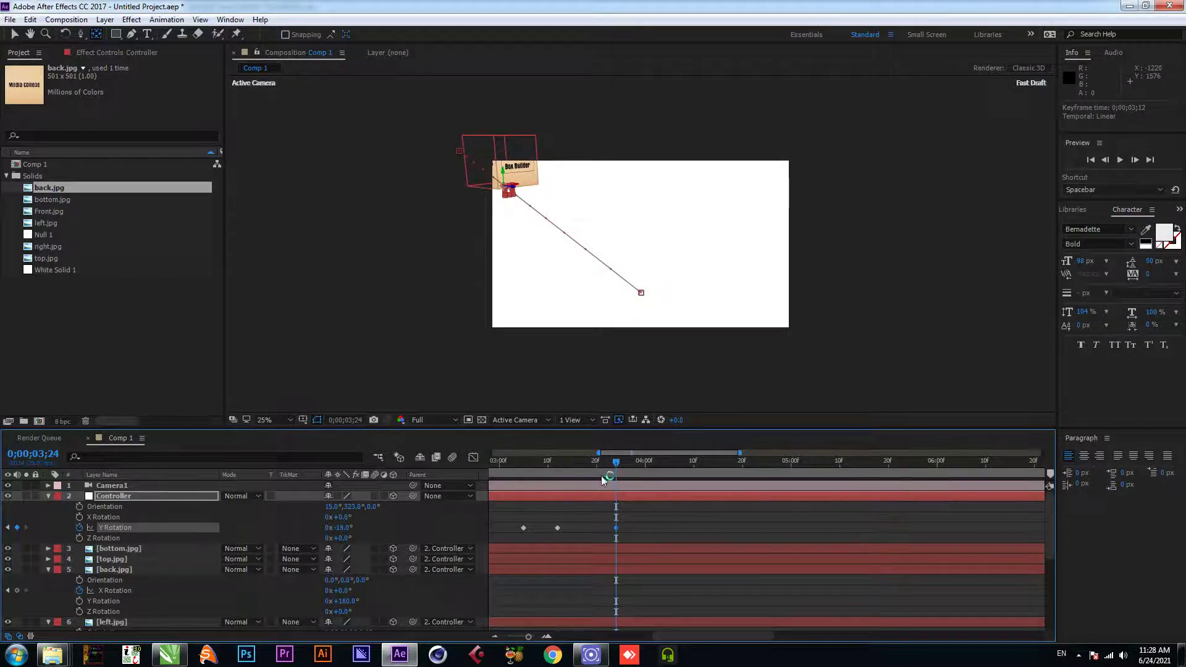
pyautogui.moveTo(524, 464); pyautogui.dragTo(492, 462)
pyautogui.press('space')
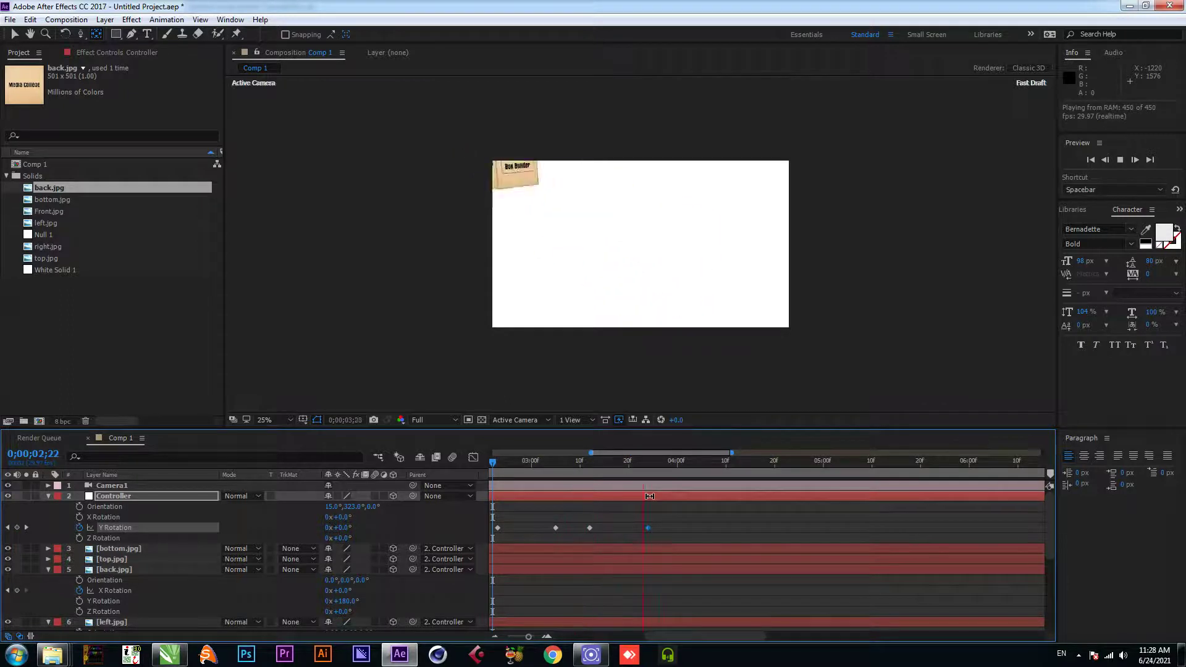
# Retime the Controller's exit spin to run from about 0;00;03;18 to 0;00;03;24 and preview the animation from the beginning
pyautogui.moveTo(644, 462)
pyautogui.mouseDown()
pyautogui.moveTo(556, 476)
pyautogui.moveTo(626, 476)
pyautogui.mouseUp()
pyautogui.moveTo(678, 513); pyautogui.dragTo(620, 528)
pyautogui.keyDown('shift'); pyautogui.click(590, 528); pyautogui.keyUp('shift')
pyautogui.click(591, 464)
pyautogui.moveTo(591, 468); pyautogui.dragTo(657, 473)
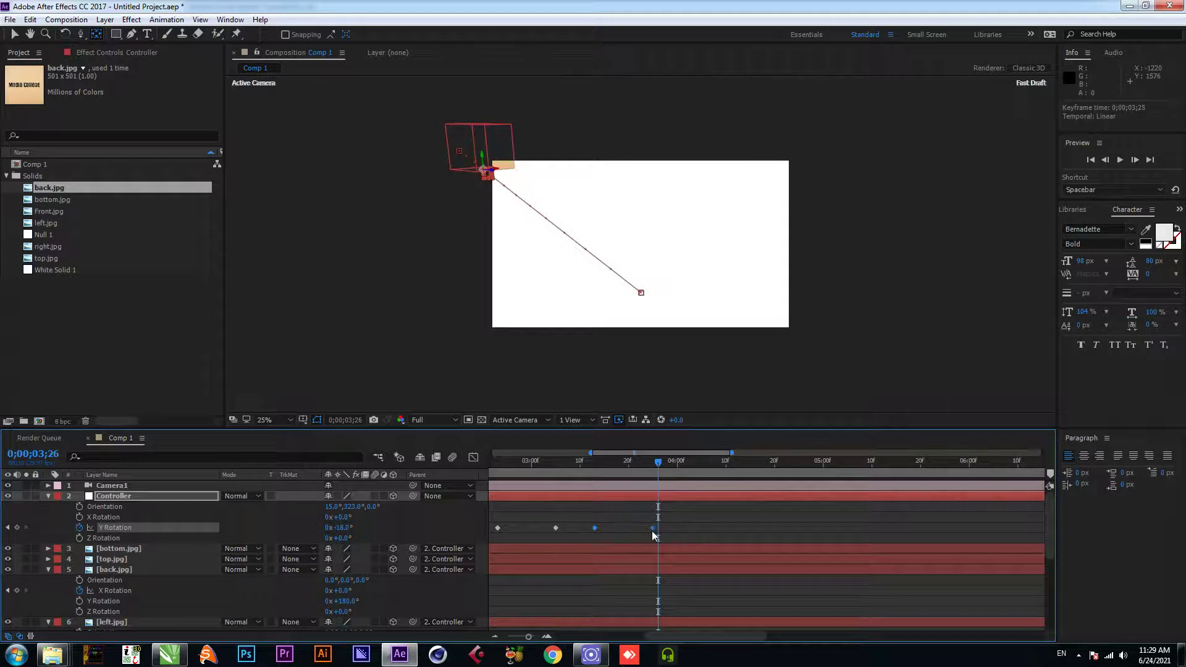
pyautogui.click(698, 525)
pyautogui.moveTo(676, 528); pyautogui.dragTo(647, 529)
pyautogui.moveTo(611, 470); pyautogui.dragTo(648, 479)
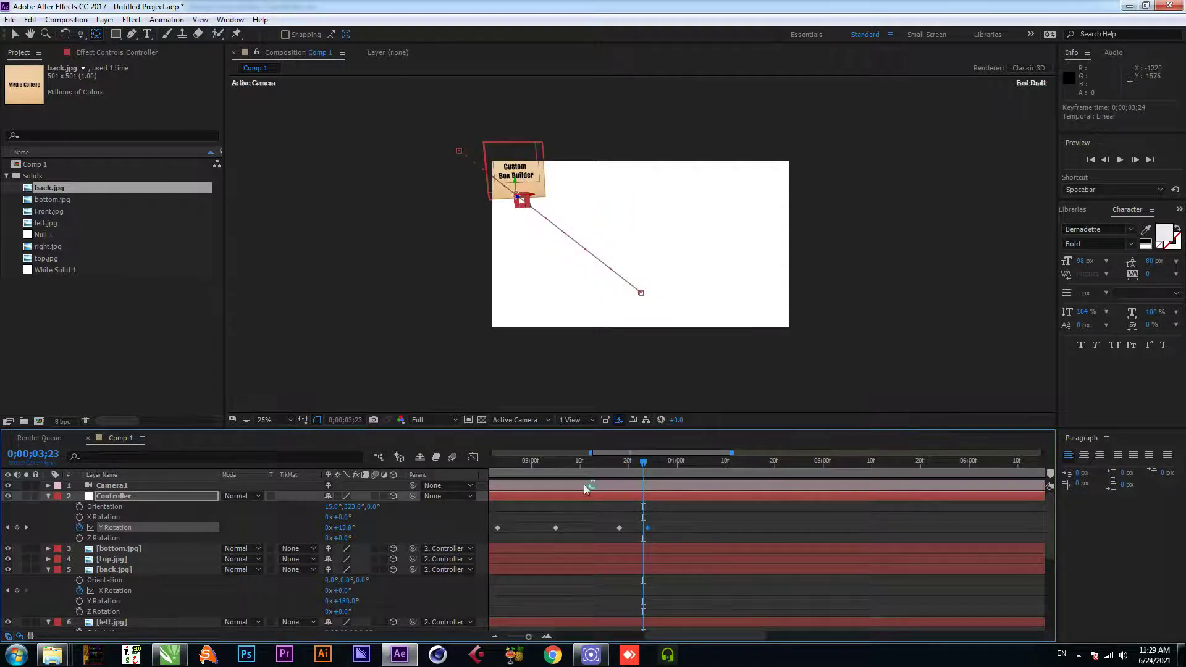
pyautogui.moveTo(591, 453); pyautogui.dragTo(443, 456)
pyautogui.press('space')
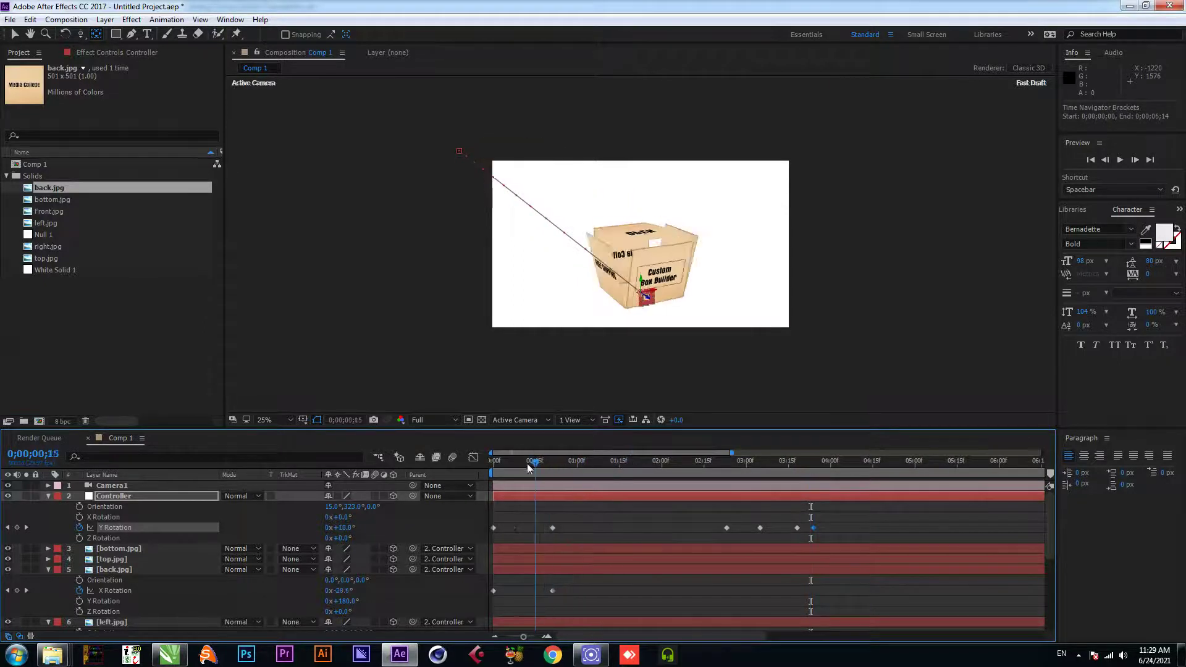
pyautogui.press('space')
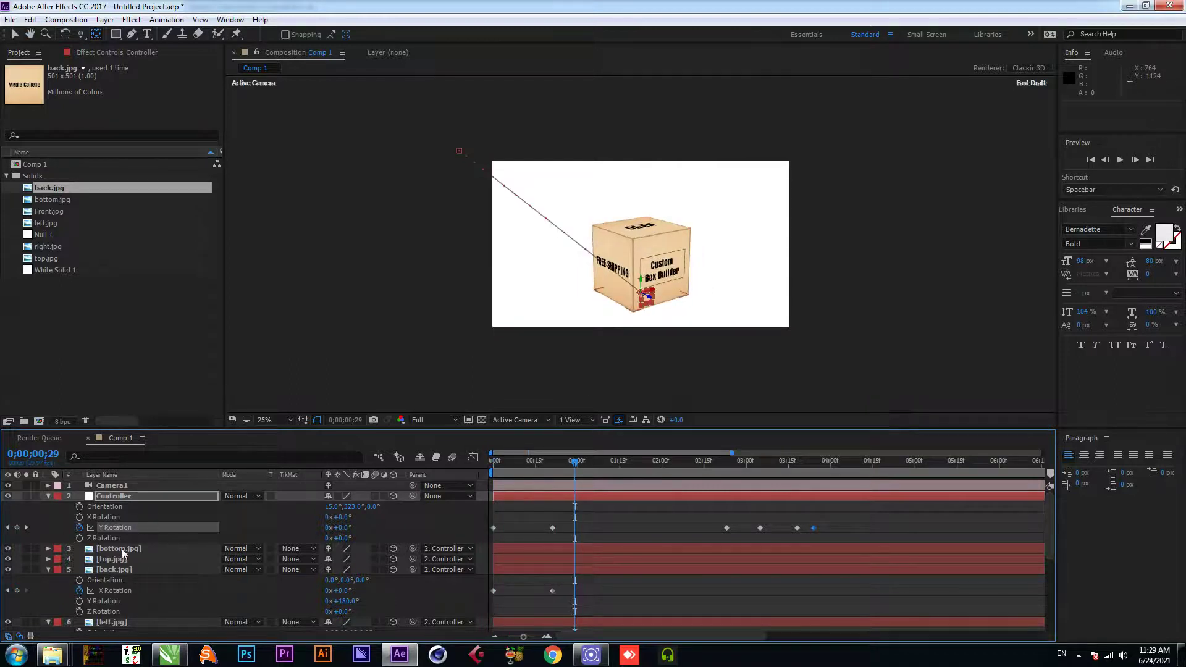
# Shift the top.jpg layer on the timeline so it starts at 0;00;00;21, when the side faces finish folding
pyautogui.click(111, 560)
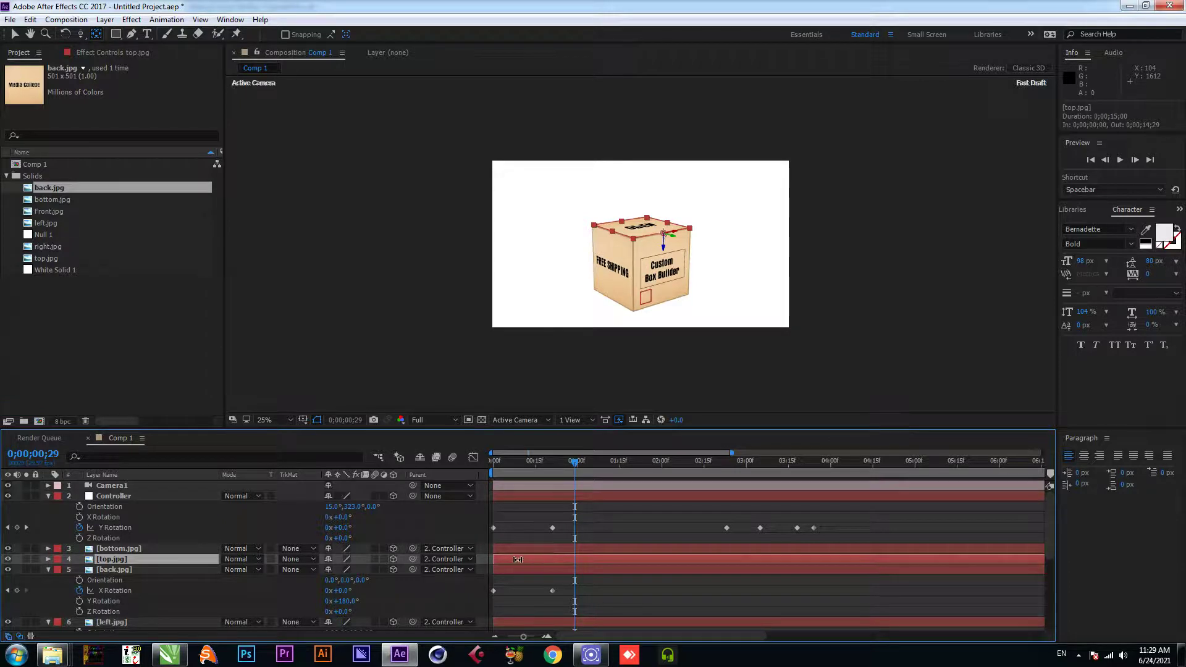
pyautogui.press('v')
pyautogui.moveTo(518, 559); pyautogui.dragTo(537, 561)
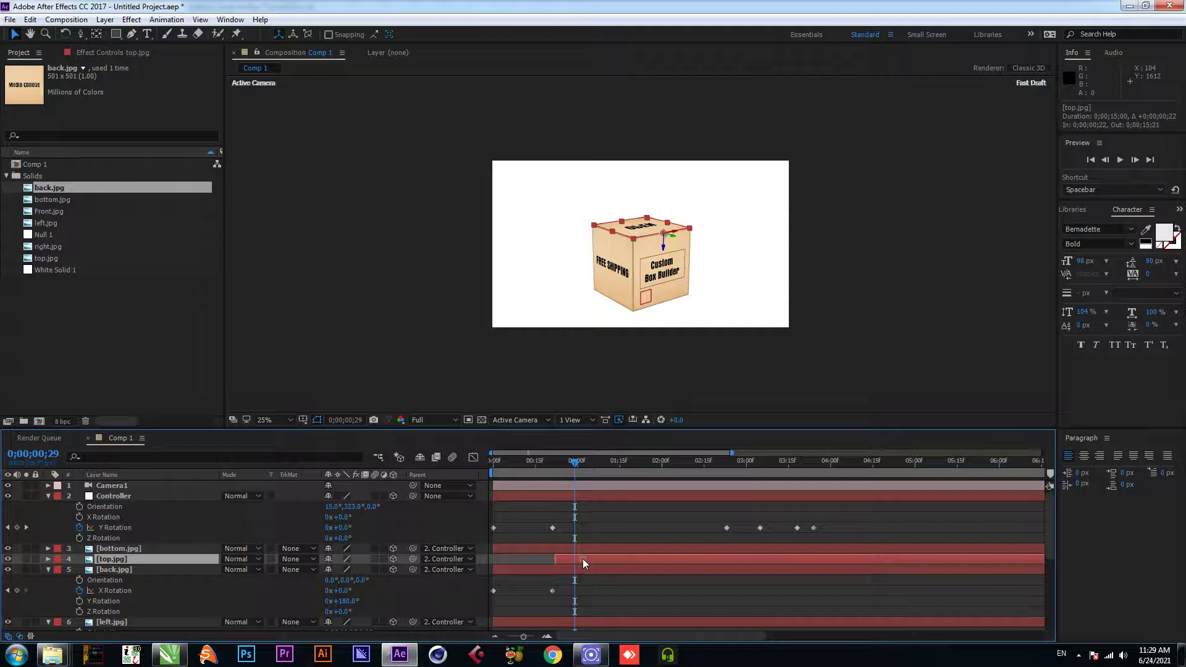
# Keyframe top.jpg's X Rotation from about 175° at 0;00;00;22 to 0° at about 0;00;00;28 so the lid closes
pyautogui.moveTo(570, 457)
pyautogui.mouseDown()
pyautogui.moveTo(539, 469)
pyautogui.moveTo(556, 466)
pyautogui.mouseUp()
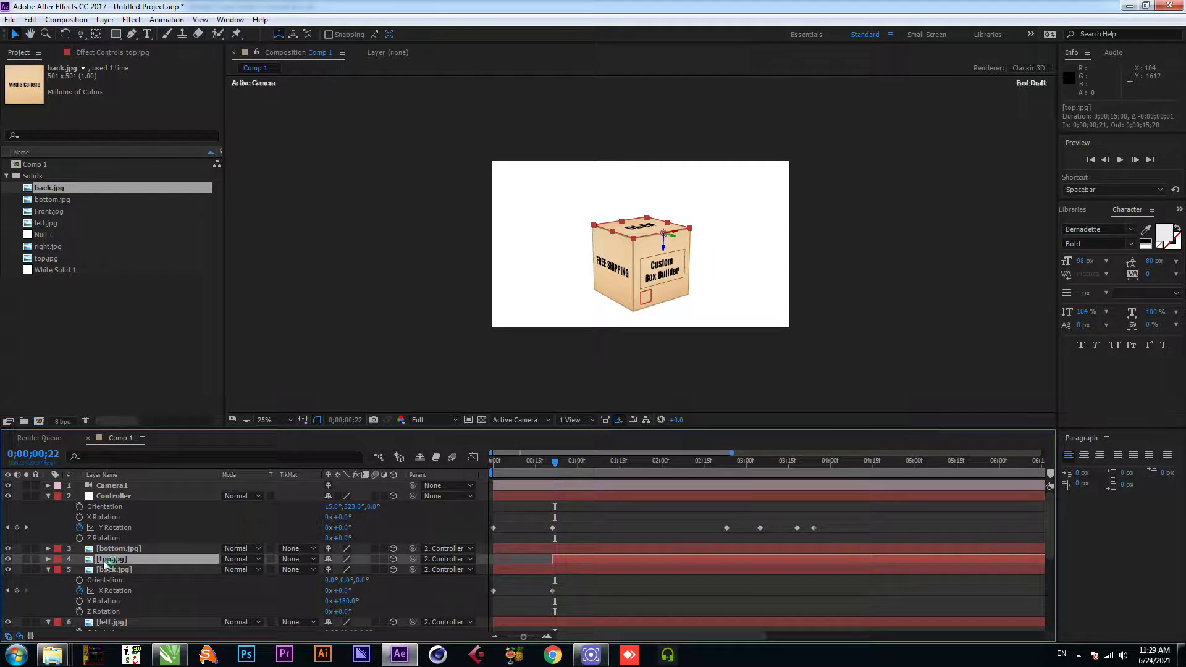
pyautogui.press('r')
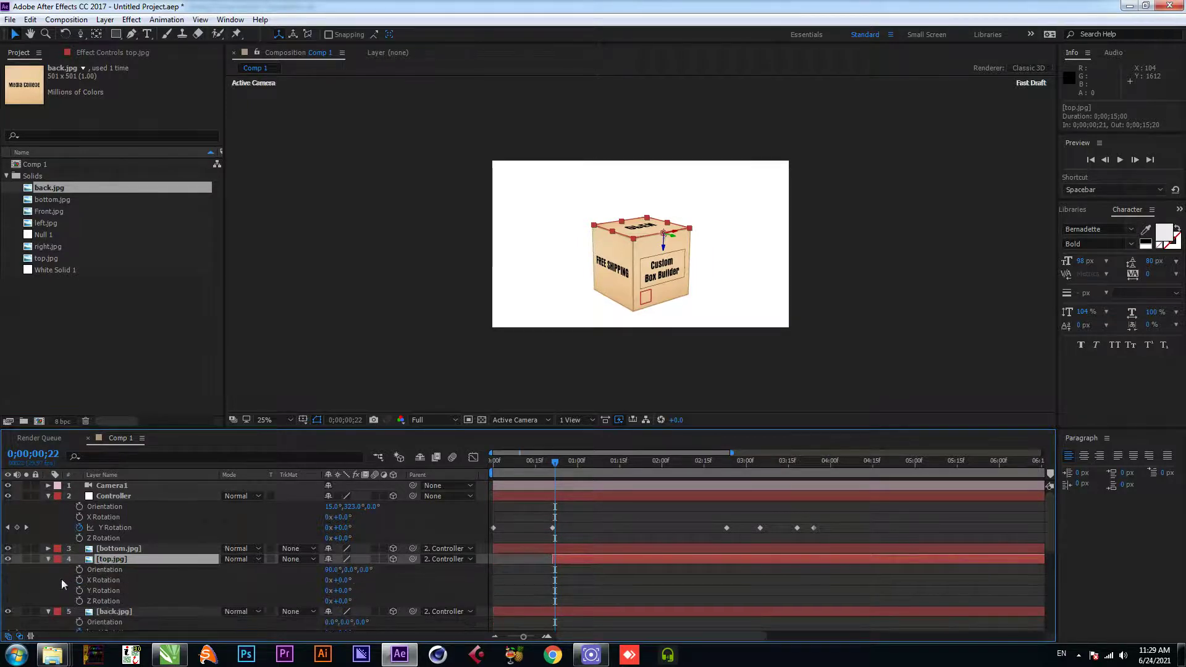
pyautogui.click(81, 581)
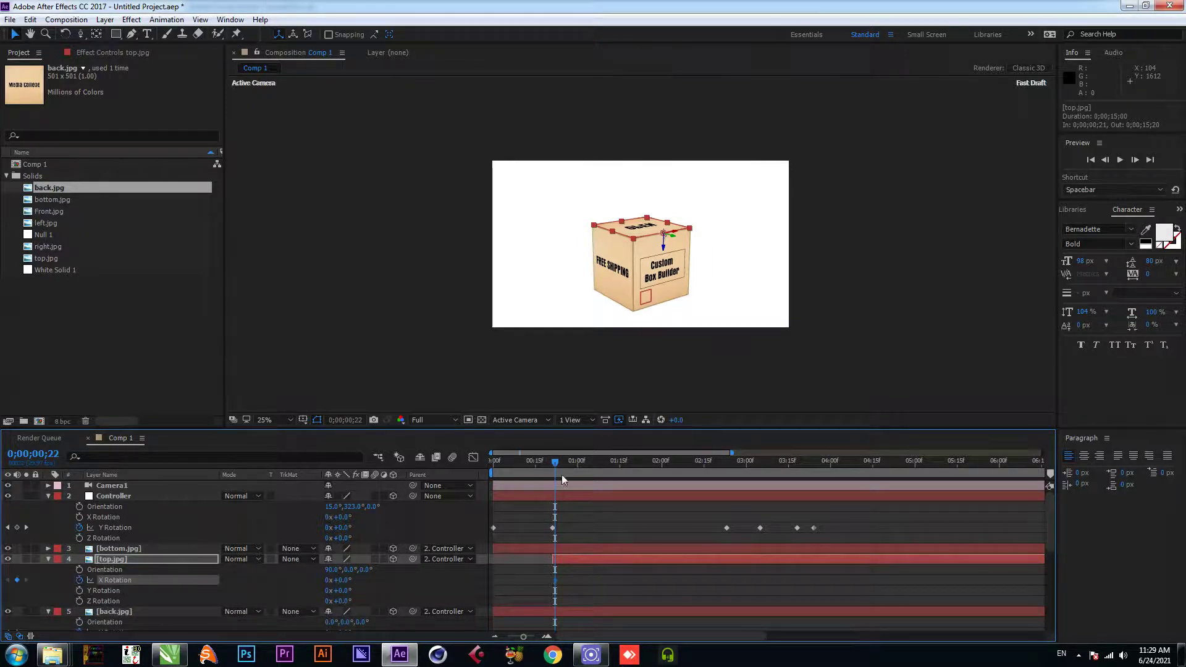
pyautogui.moveTo(559, 462); pyautogui.dragTo(574, 471)
pyautogui.click(8, 580)
pyautogui.moveTo(343, 582); pyautogui.dragTo(453, 587)
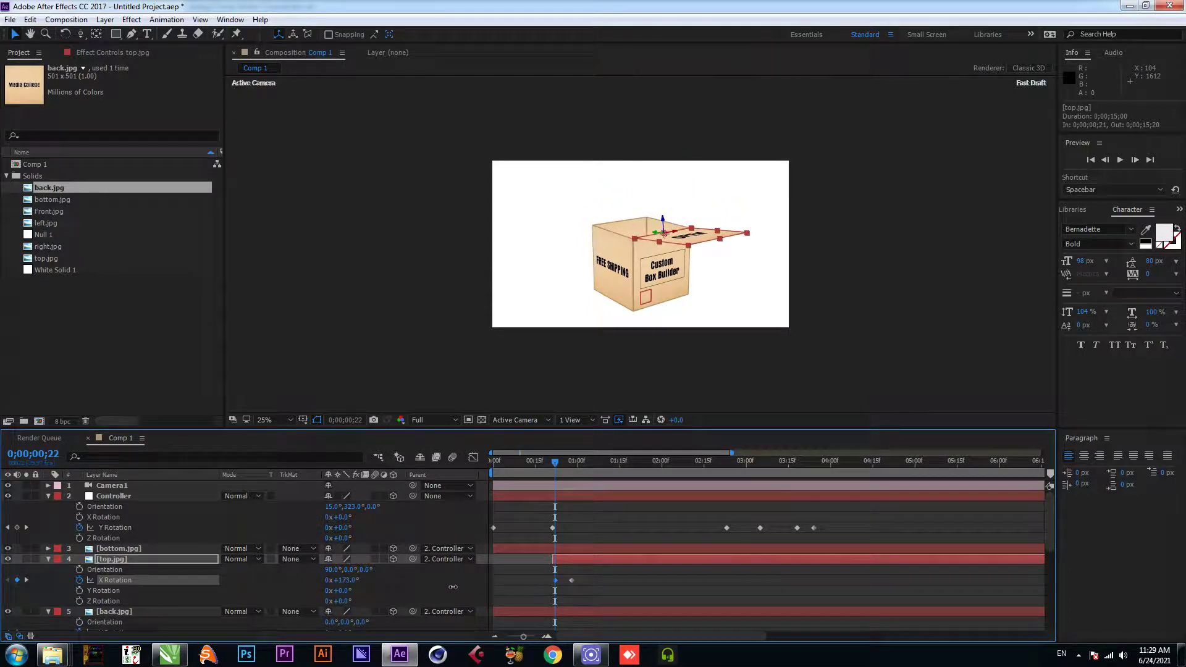
# Preview the lid closing and keyframe top.jpg's X Rotation at about 14° at 0;00;01;01
pyautogui.moveTo(553, 461); pyautogui.dragTo(580, 470)
pyautogui.press('space')
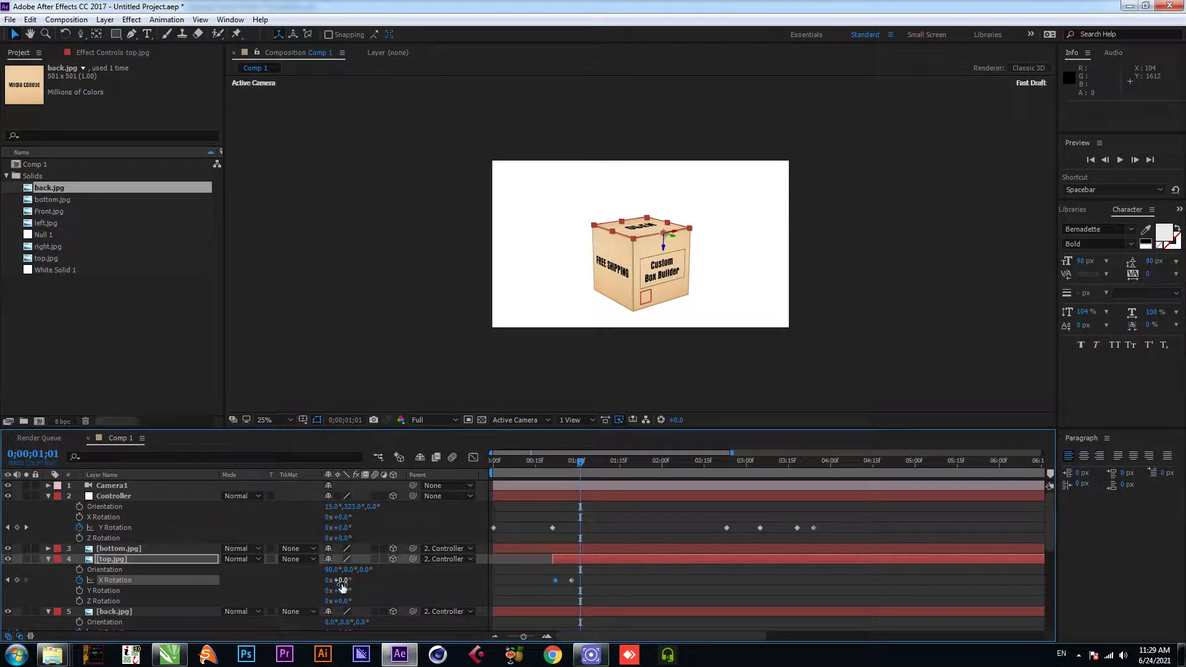
pyautogui.moveTo(341, 584); pyautogui.dragTo(350, 585)
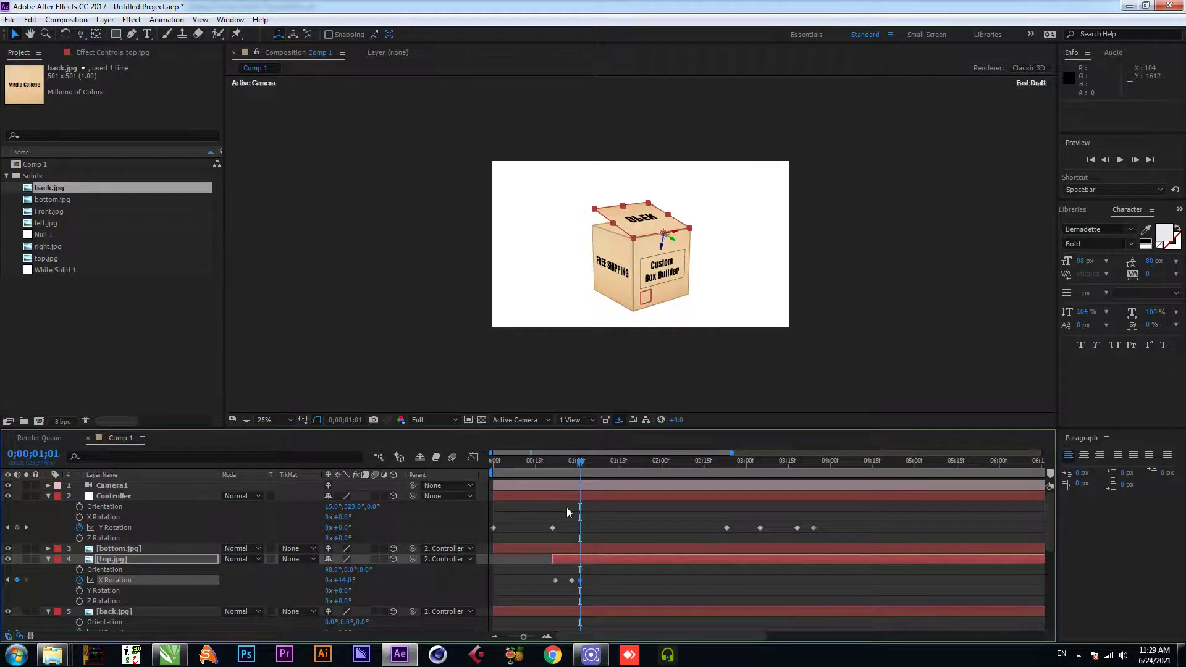
# Keyframe top.jpg's X Rotation at 0° at 0;00;01;04 and preview the lid closing from the beginning
pyautogui.click(588, 461)
pyautogui.click(591, 461)
pyautogui.click(345, 583)
pyautogui.write('0')
pyautogui.press('Return')
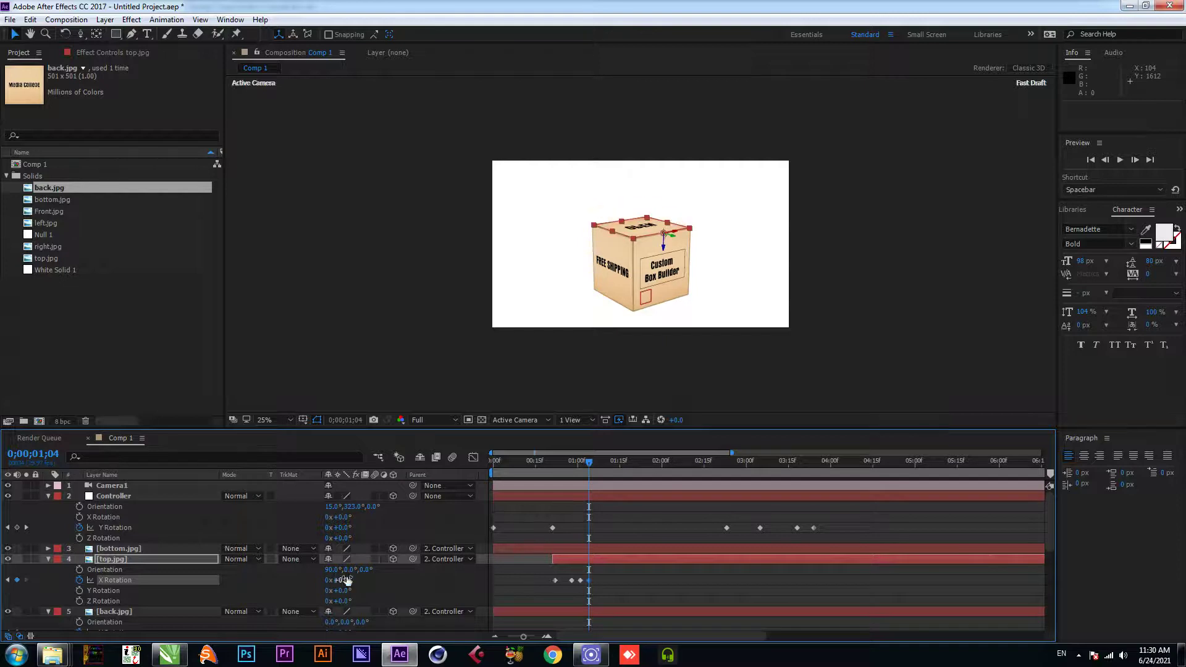
pyautogui.moveTo(580, 461); pyautogui.dragTo(484, 477)
pyautogui.press('space')
pyautogui.press('space')
pyautogui.press('Home')
pyautogui.press('space')
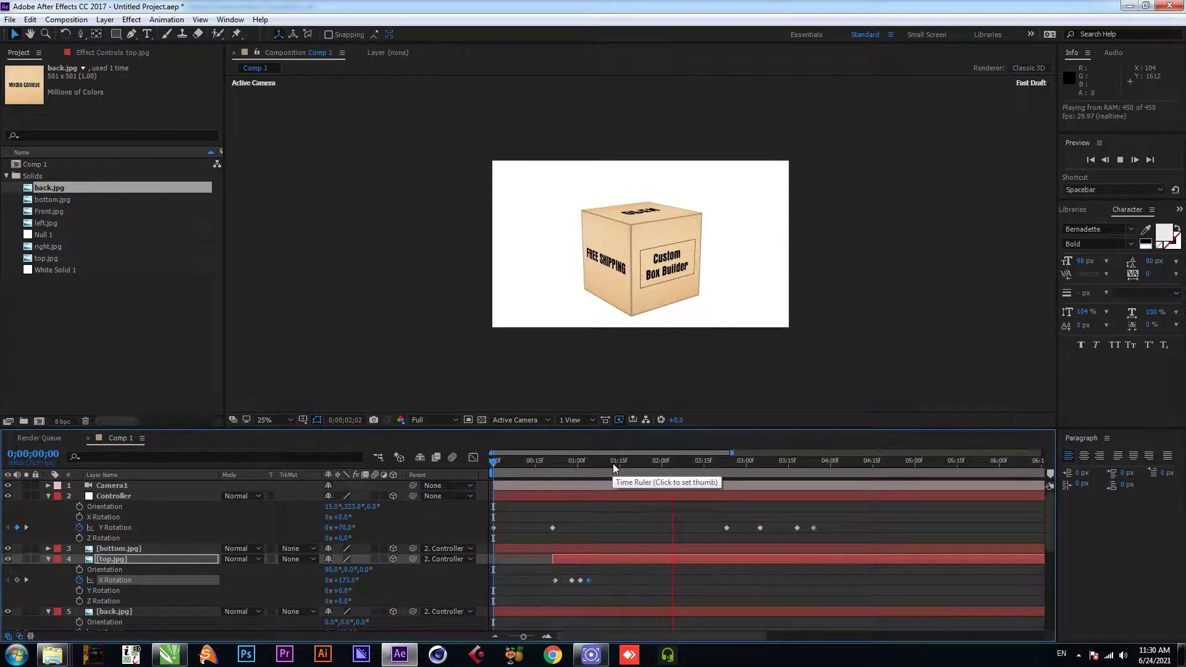
pyautogui.press('space')
# Add a keyframe to the Controller's Y Rotation once the lid is closed and place it at 0;00;01;13
pyautogui.moveTo(639, 457); pyautogui.dragTo(595, 476)
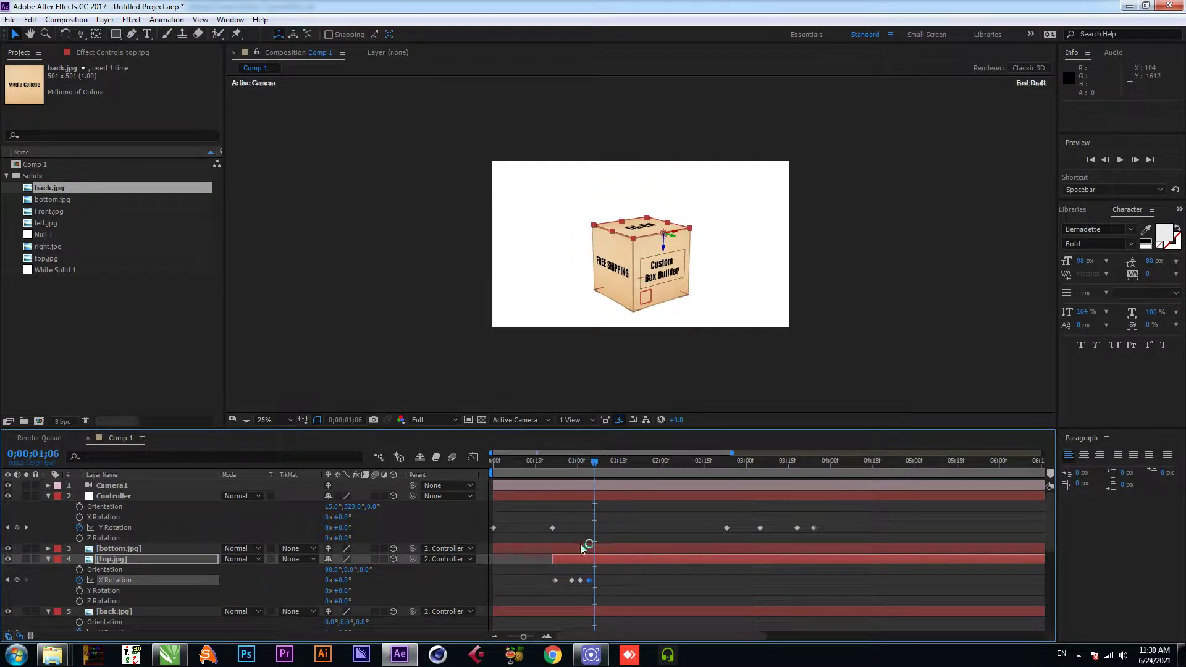
pyautogui.click(108, 499)
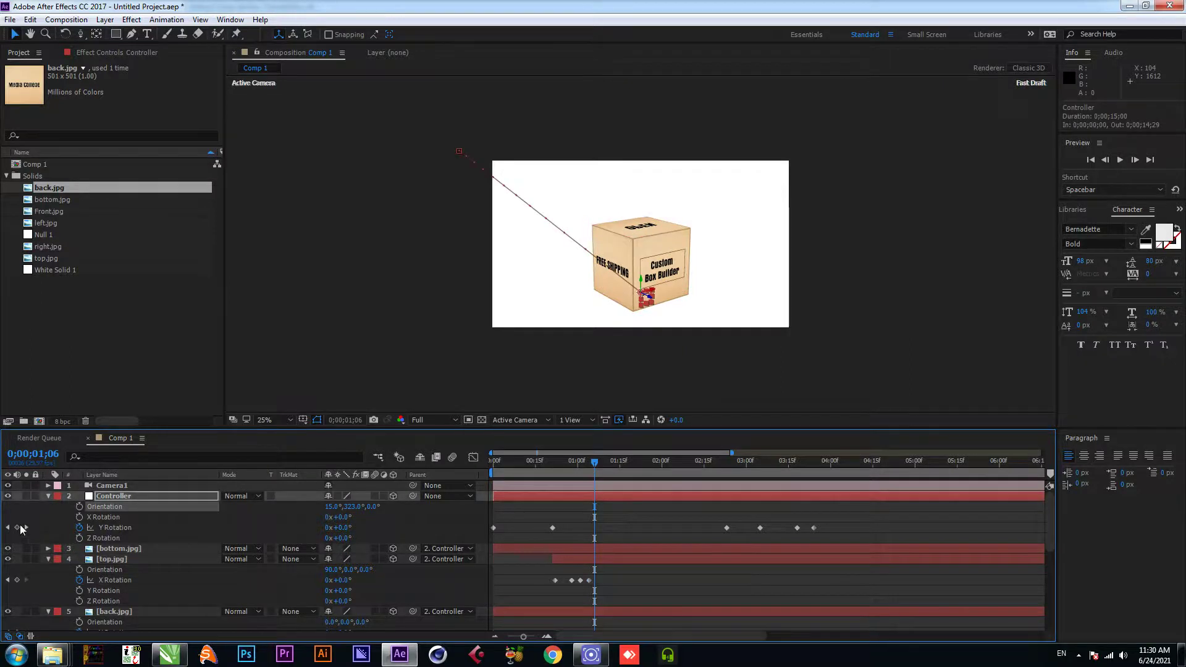
pyautogui.click(18, 527)
pyautogui.moveTo(597, 462); pyautogui.dragTo(633, 469)
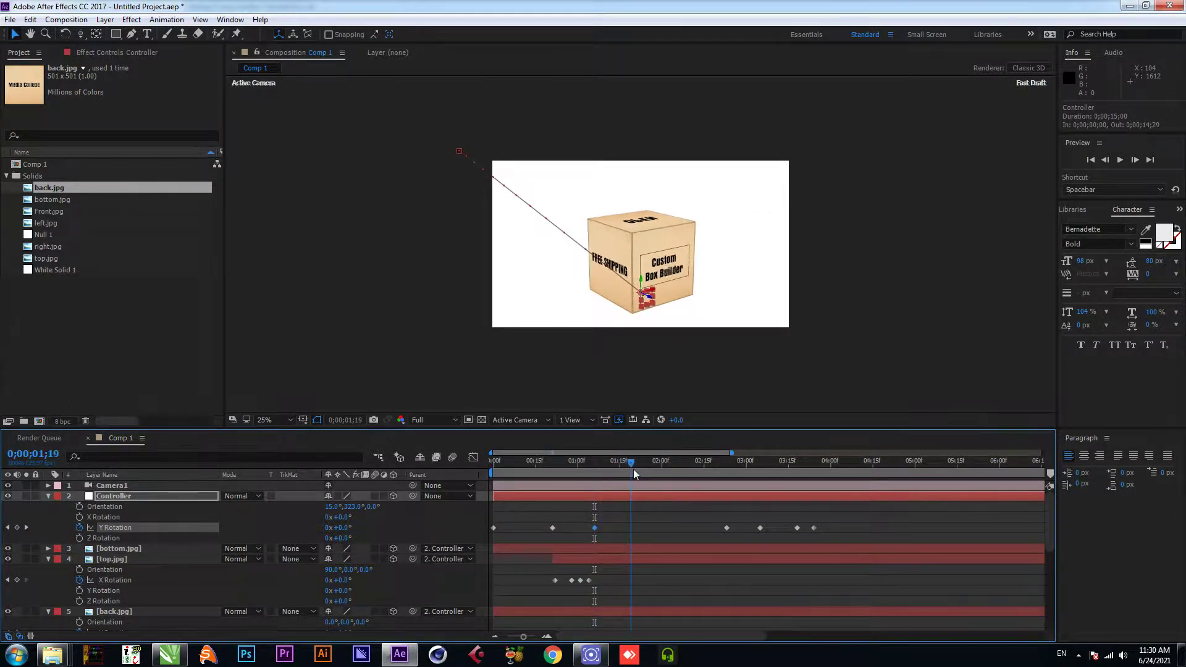
pyautogui.moveTo(595, 528); pyautogui.dragTo(613, 528)
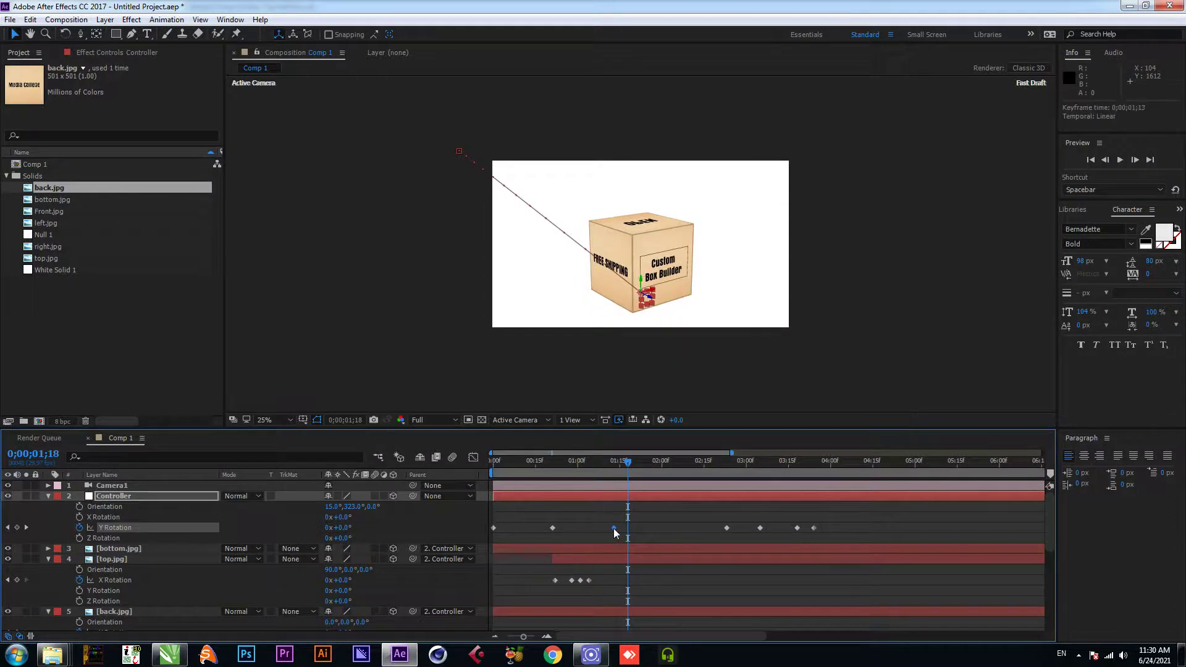
# Keyframe the Controller's Y Rotation at about 85° at 0;00;01;24 and preview the turn from the beginning
pyautogui.moveTo(636, 463); pyautogui.dragTo(647, 464)
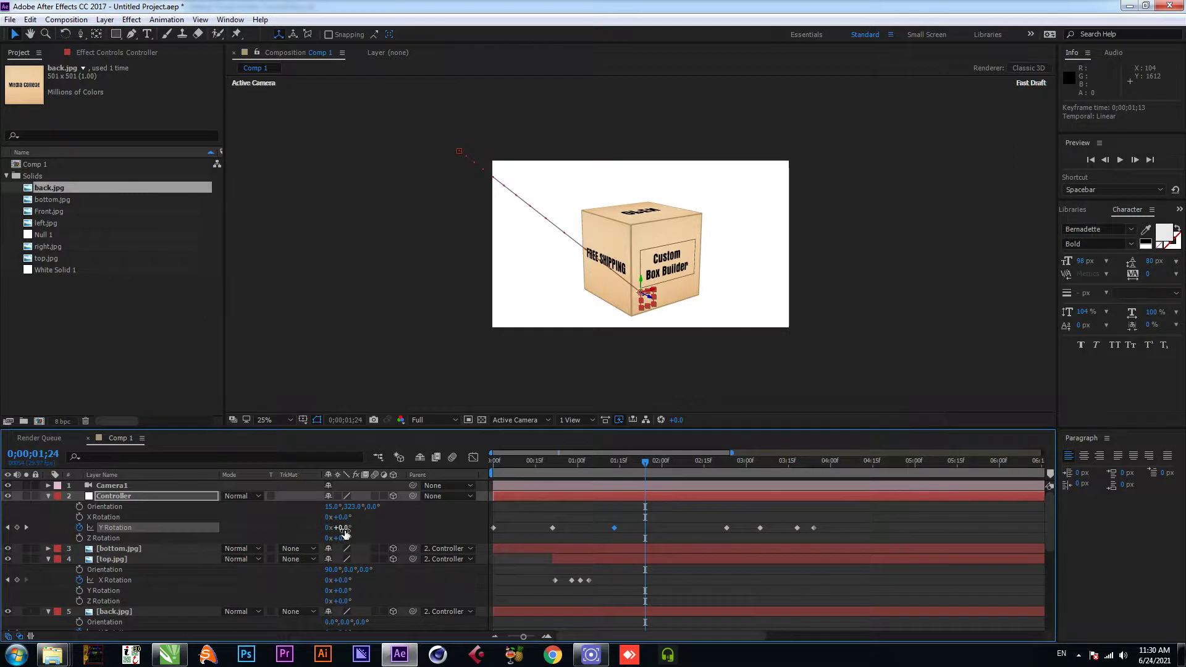
pyautogui.moveTo(344, 530); pyautogui.dragTo(396, 529)
pyautogui.moveTo(643, 468)
pyautogui.mouseDown()
pyautogui.moveTo(600, 467)
pyautogui.moveTo(664, 470)
pyautogui.mouseUp()
pyautogui.press('space')
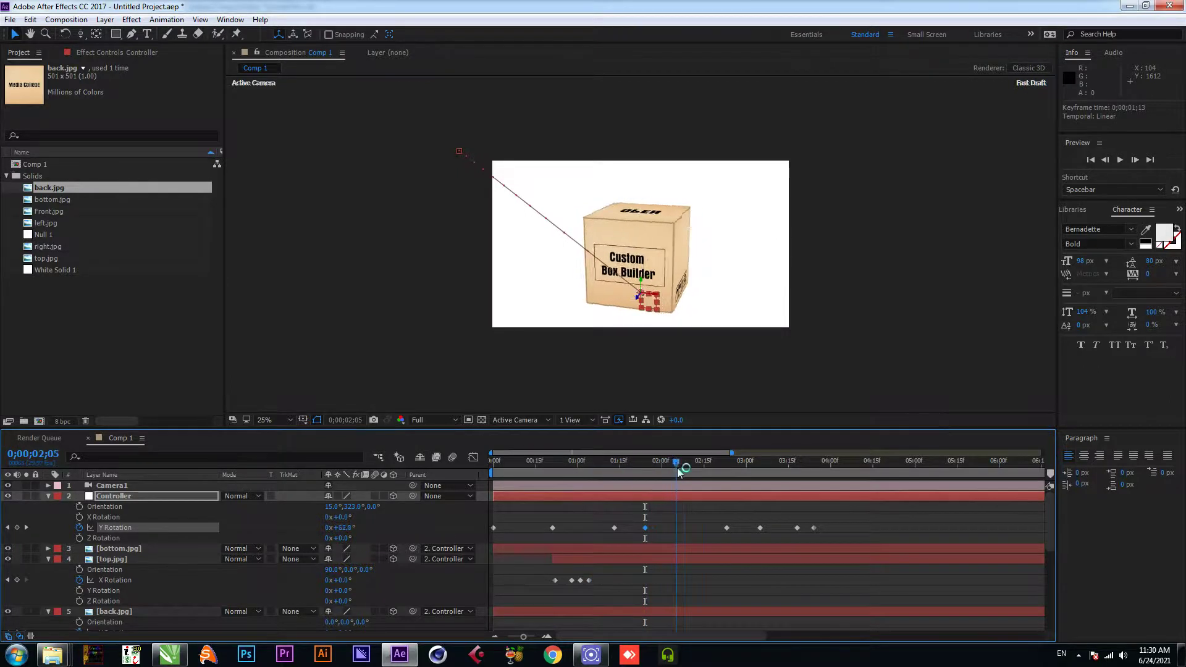
pyautogui.click(648, 280)
pyautogui.press('space')
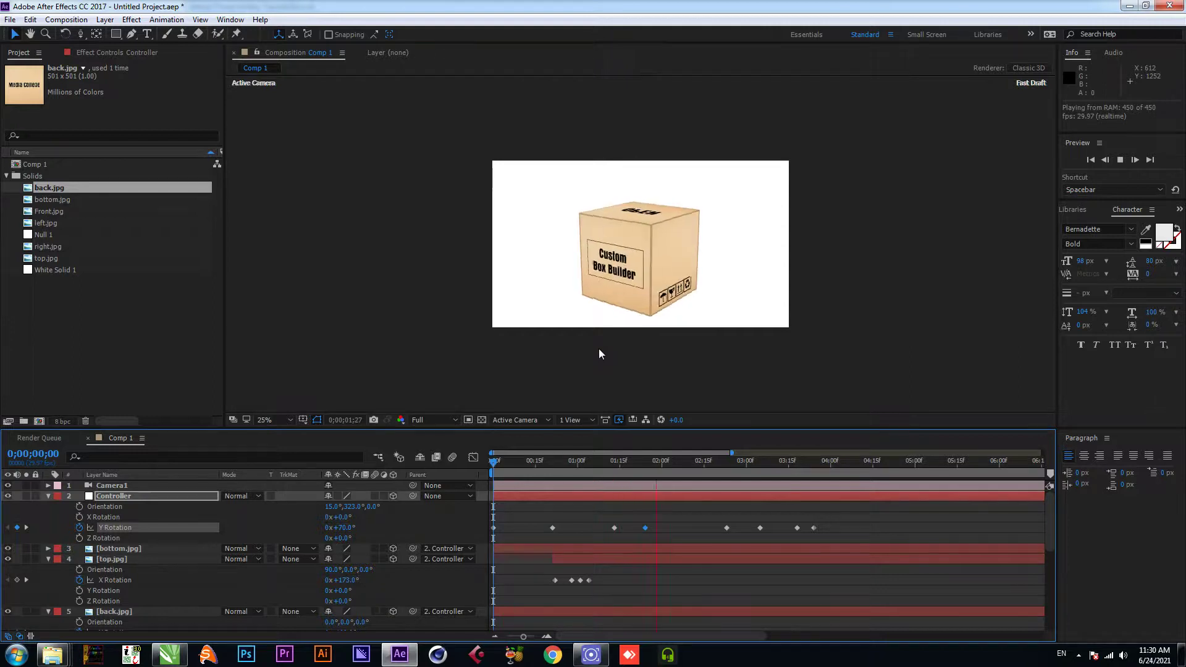
pyautogui.press('space')
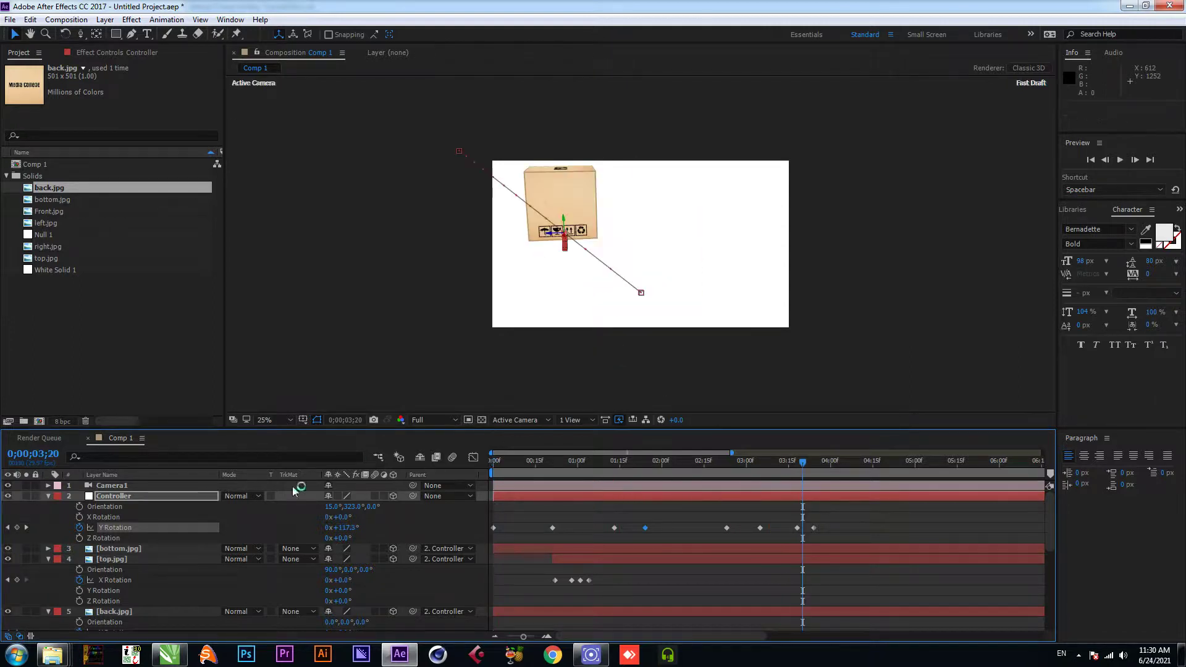
# Set the Controller's Y Rotation keyframe at 0;00;02;23 to 85° and preview the animation from 0;00;01;00
pyautogui.click(7, 527)
pyautogui.click(7, 527)
pyautogui.click(7, 528)
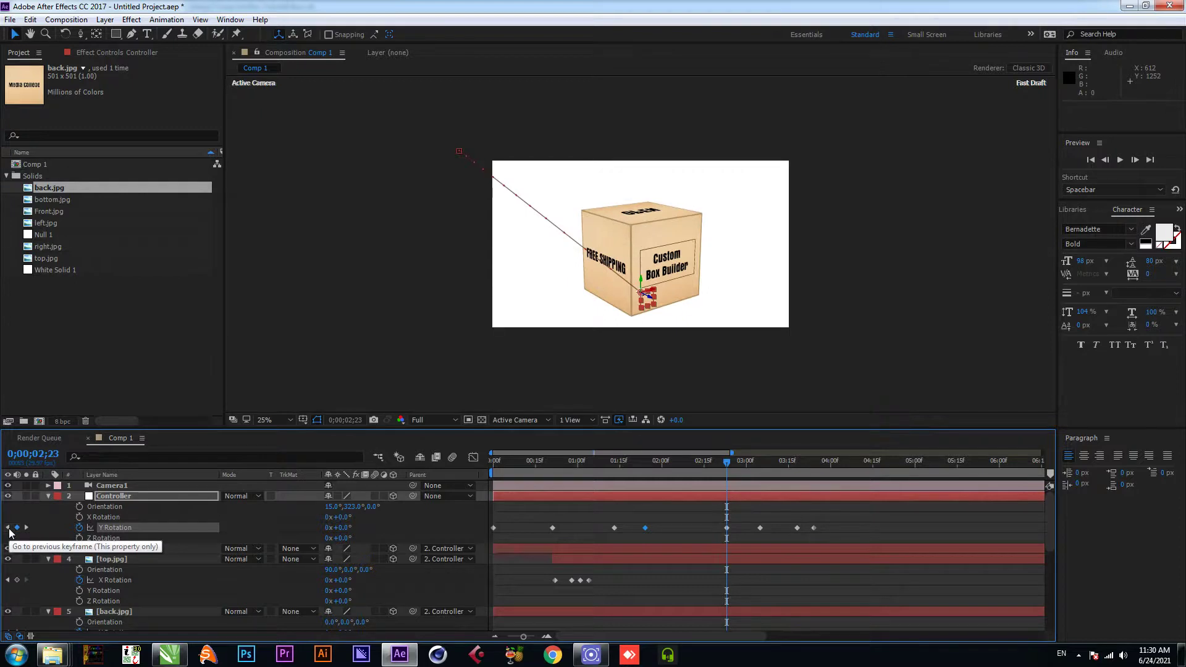
pyautogui.click(7, 528)
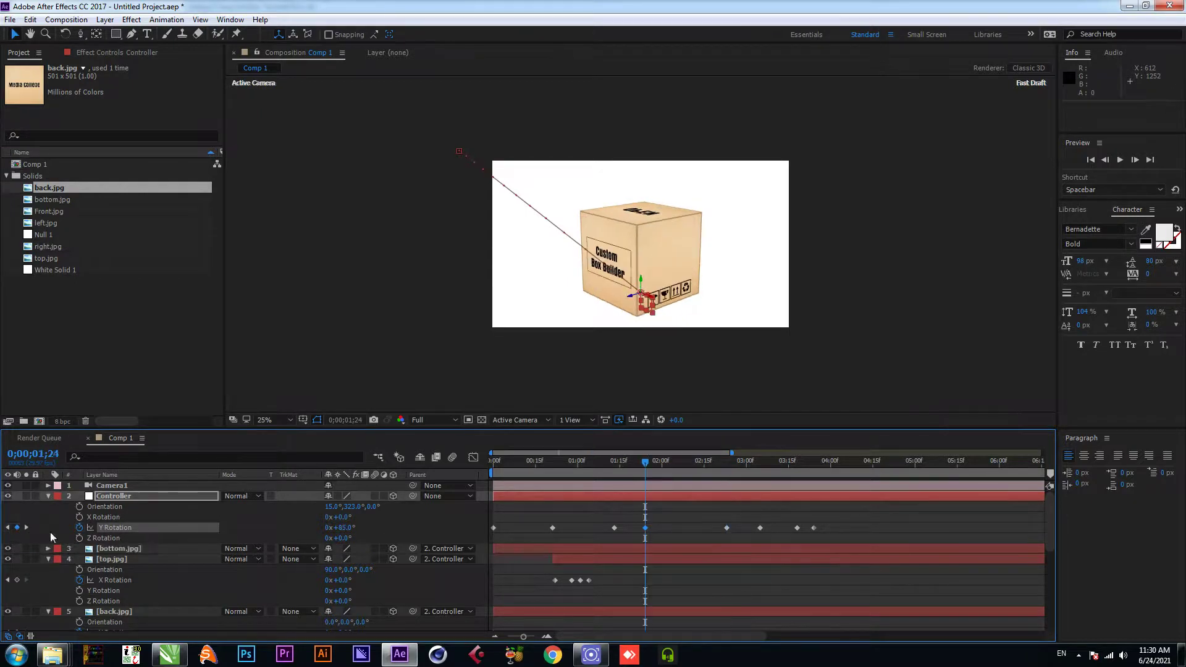
pyautogui.click(26, 527)
pyautogui.click(347, 525)
pyautogui.write('85')
pyautogui.press('Return')
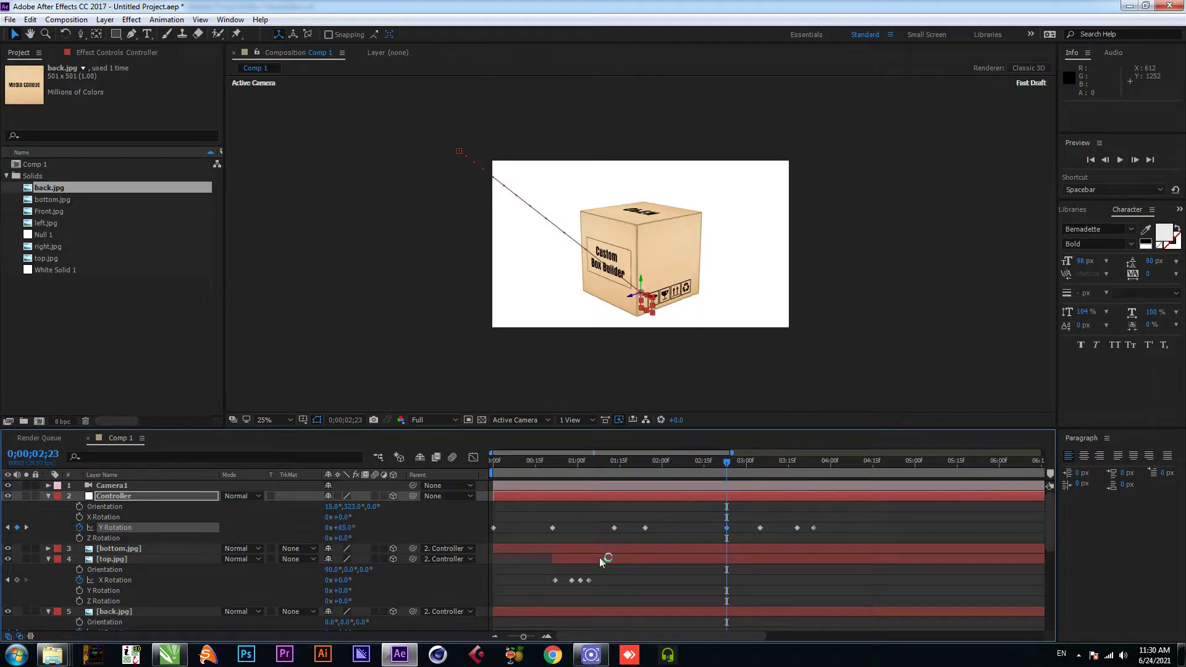
pyautogui.click(579, 471)
pyautogui.press('space')
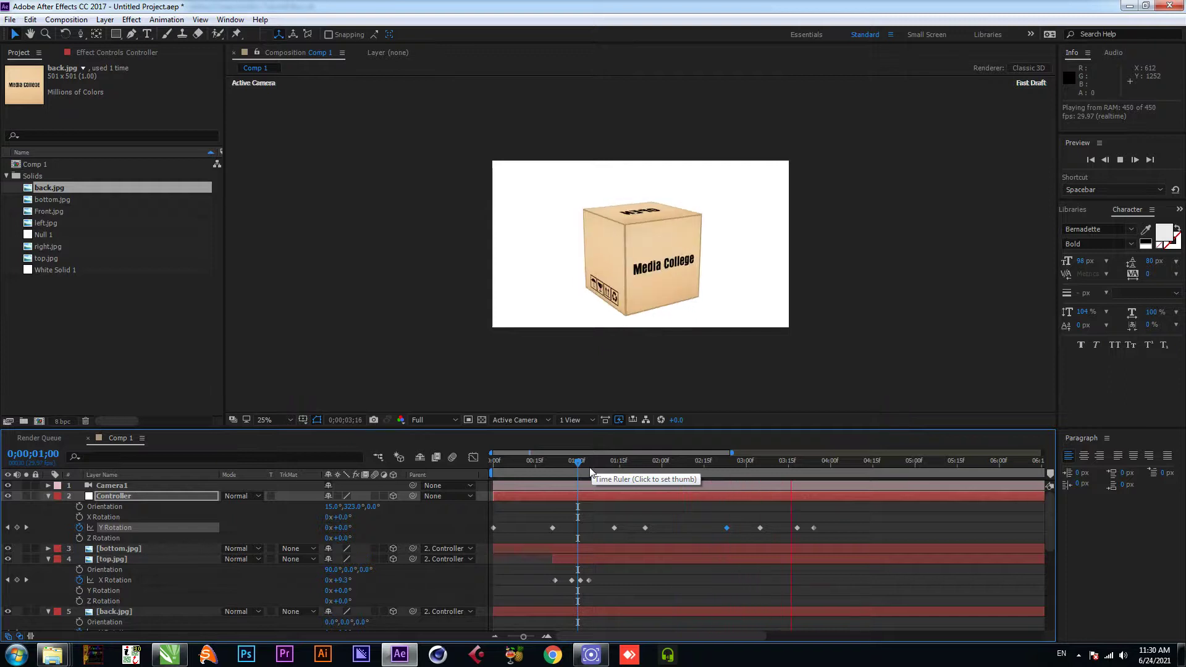
# Raise the Controller's Y Rotation keyframe at 0;00;03;05 to about 332° and preview the spin
pyautogui.moveTo(774, 470)
pyautogui.mouseDown()
pyautogui.moveTo(713, 470)
pyautogui.moveTo(758, 477)
pyautogui.mouseUp()
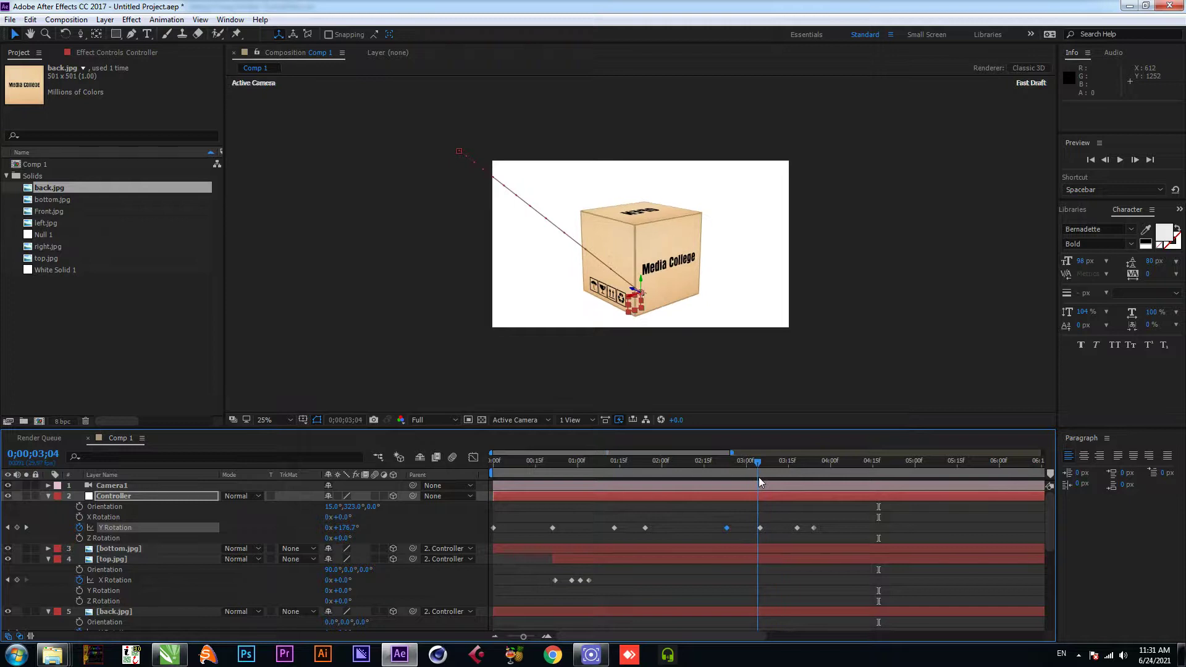
pyautogui.click(26, 528)
pyautogui.moveTo(362, 525); pyautogui.dragTo(812, 483)
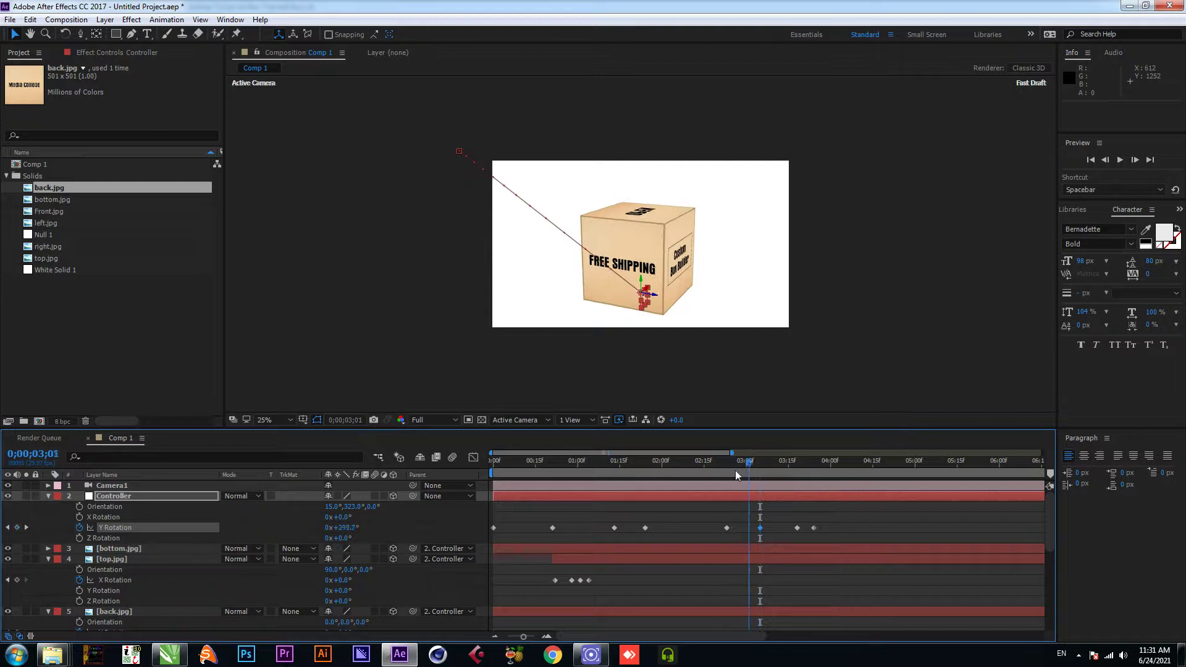
pyautogui.press('space')
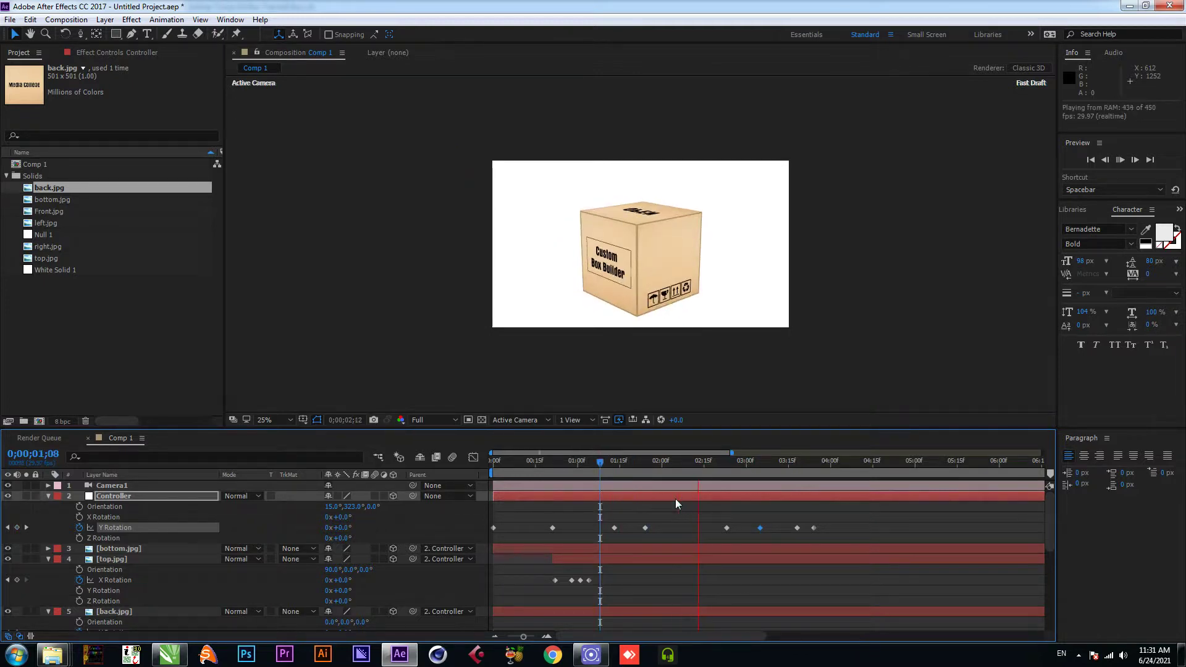
pyautogui.press('space')
# Change the value of the Controller's Y Rotation keyframe at 0;00;03;18 and preview the exit from 0;00;02;14
pyautogui.moveTo(788, 474); pyautogui.dragTo(760, 474)
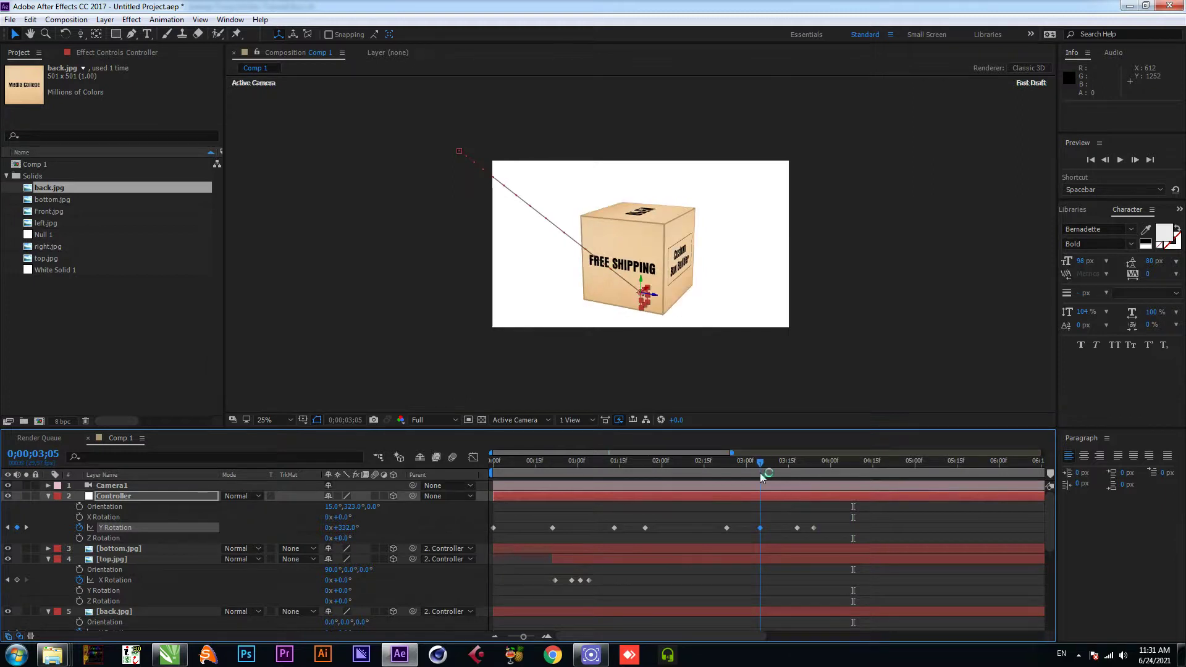
pyautogui.click(27, 527)
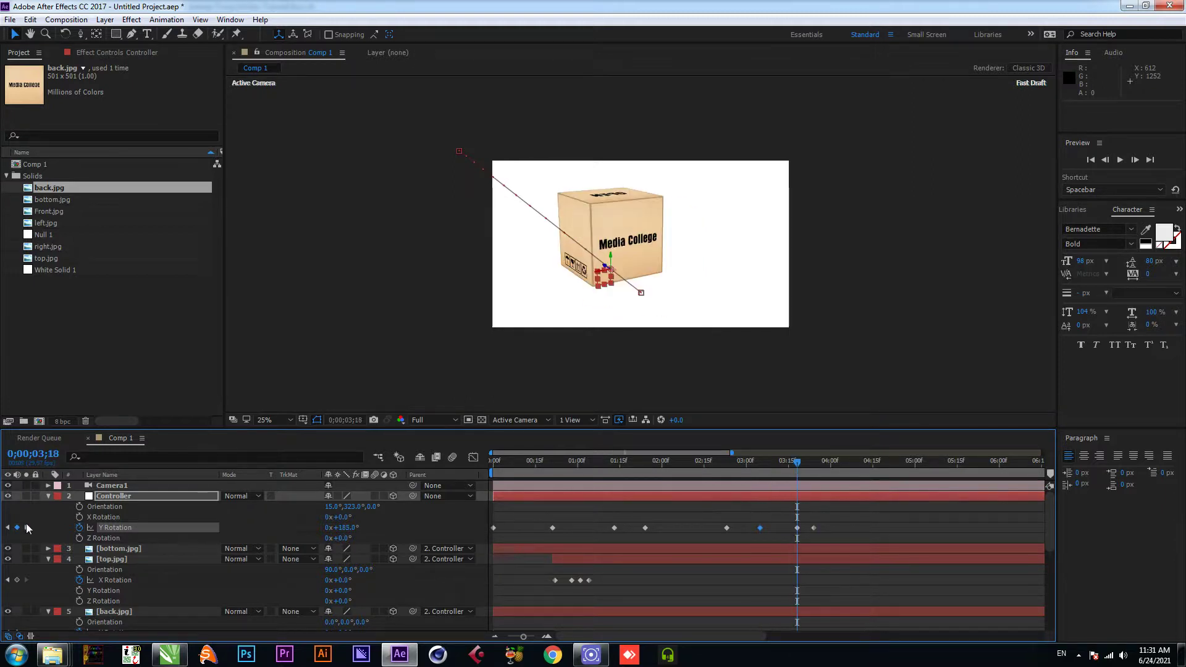
pyautogui.click(343, 527)
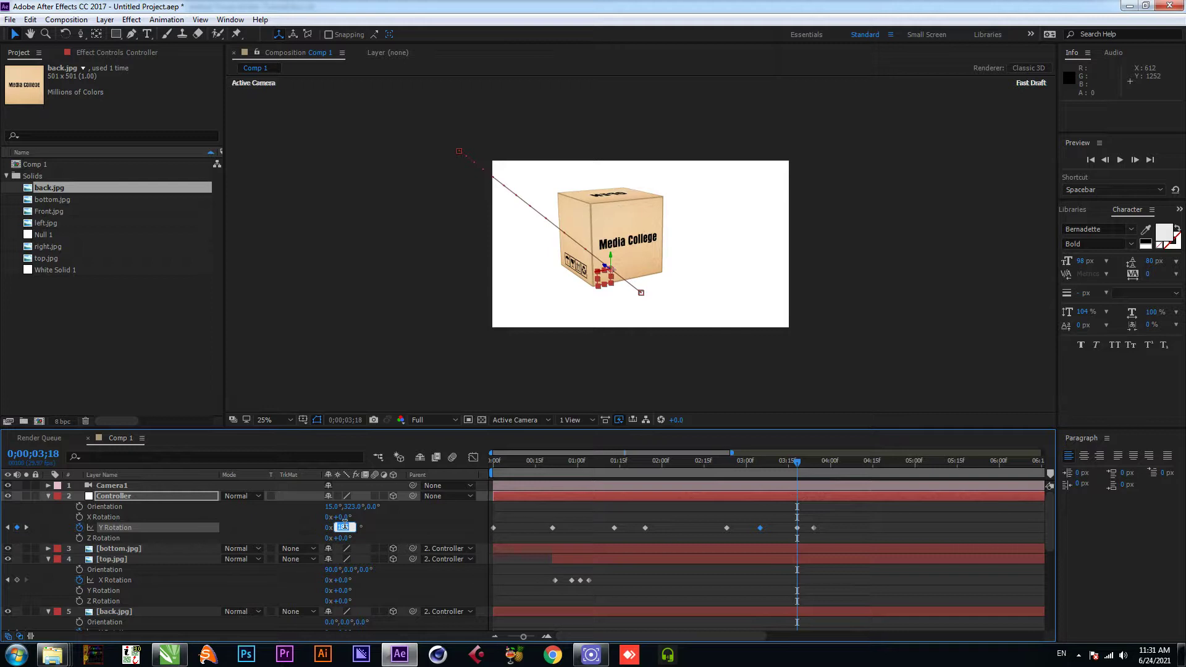
pyautogui.press('Return')
pyautogui.moveTo(797, 462); pyautogui.dragTo(693, 483)
pyautogui.press('space')
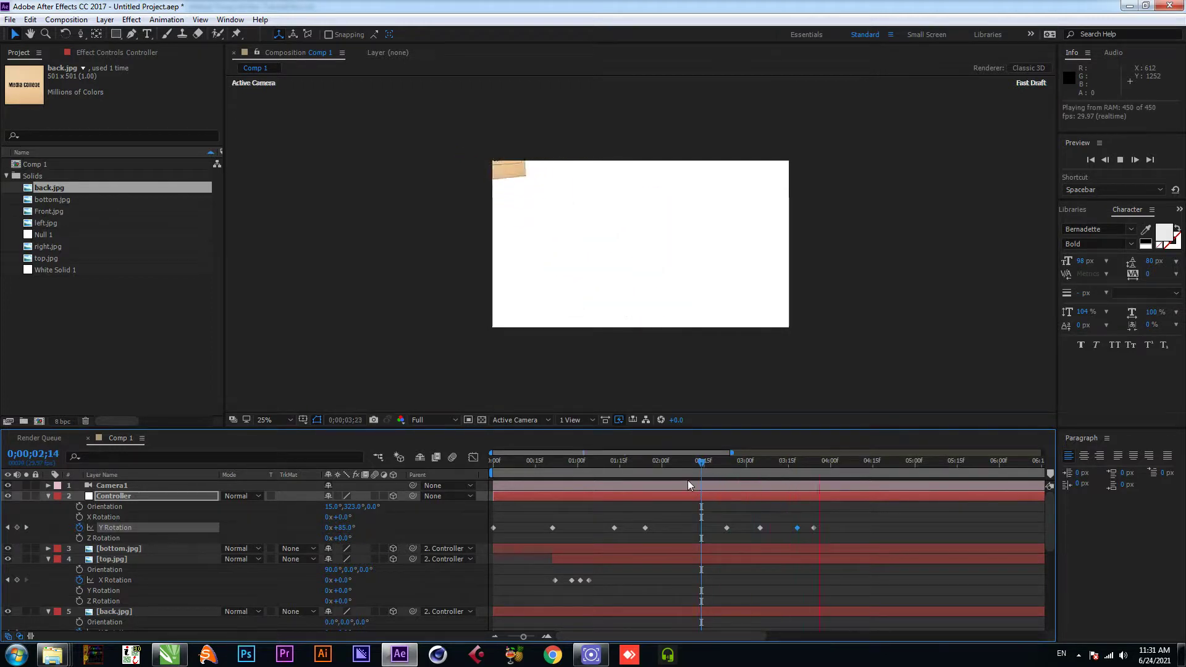
# Preview the full animation from the first frame and extend the timeline's visible range back to the composition start
pyautogui.moveTo(802, 458); pyautogui.dragTo(491, 472)
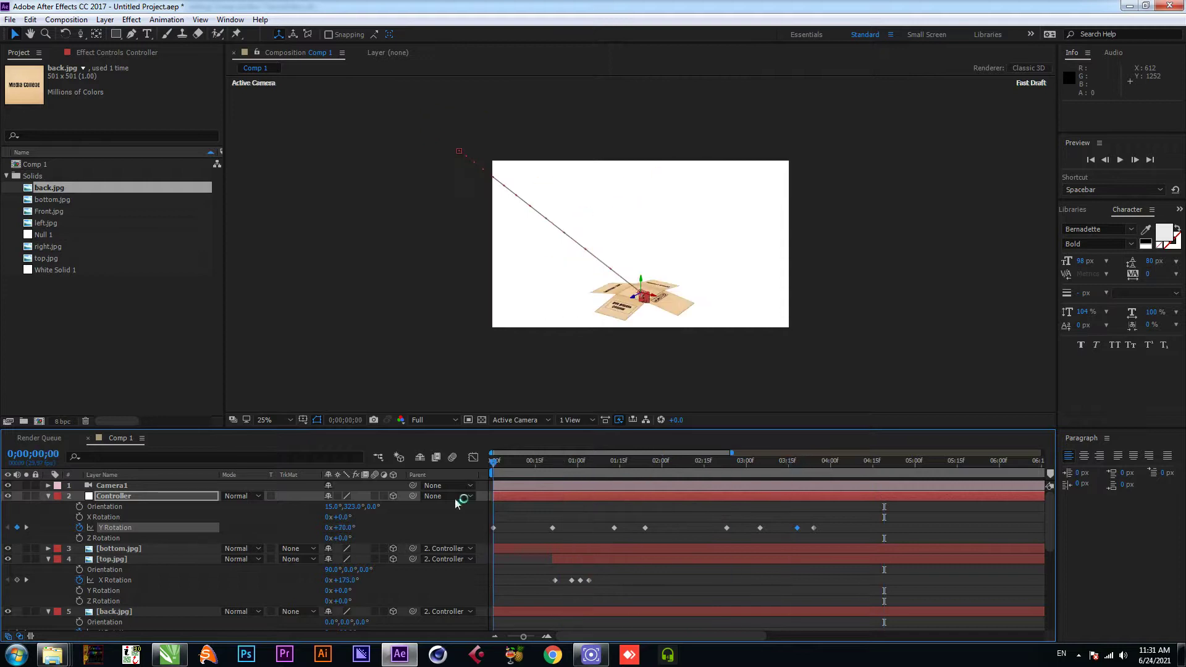
pyautogui.press('space')
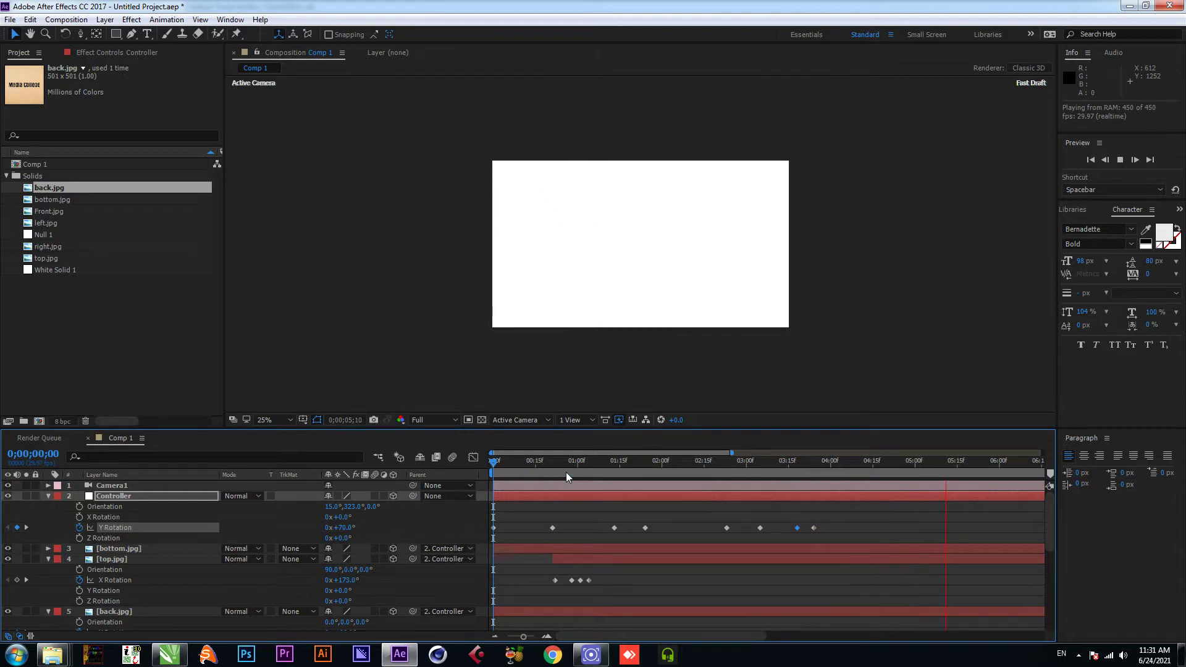
pyautogui.press('space')
pyautogui.hotkey('ctrl', 's')
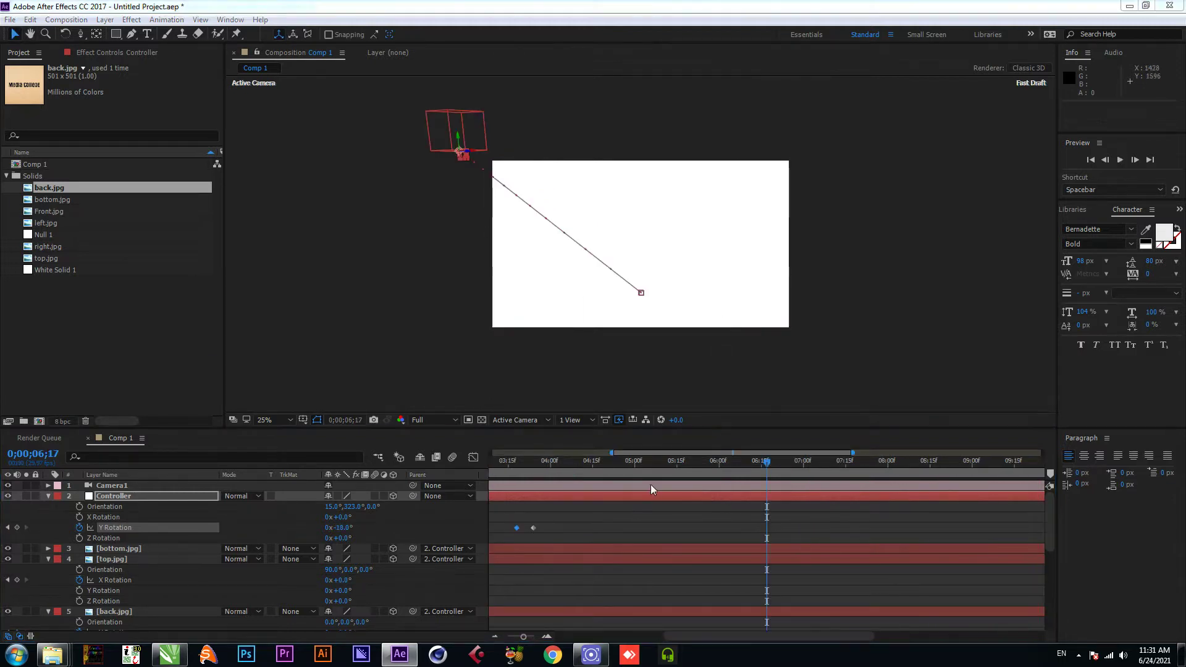
pyautogui.click(558, 343)
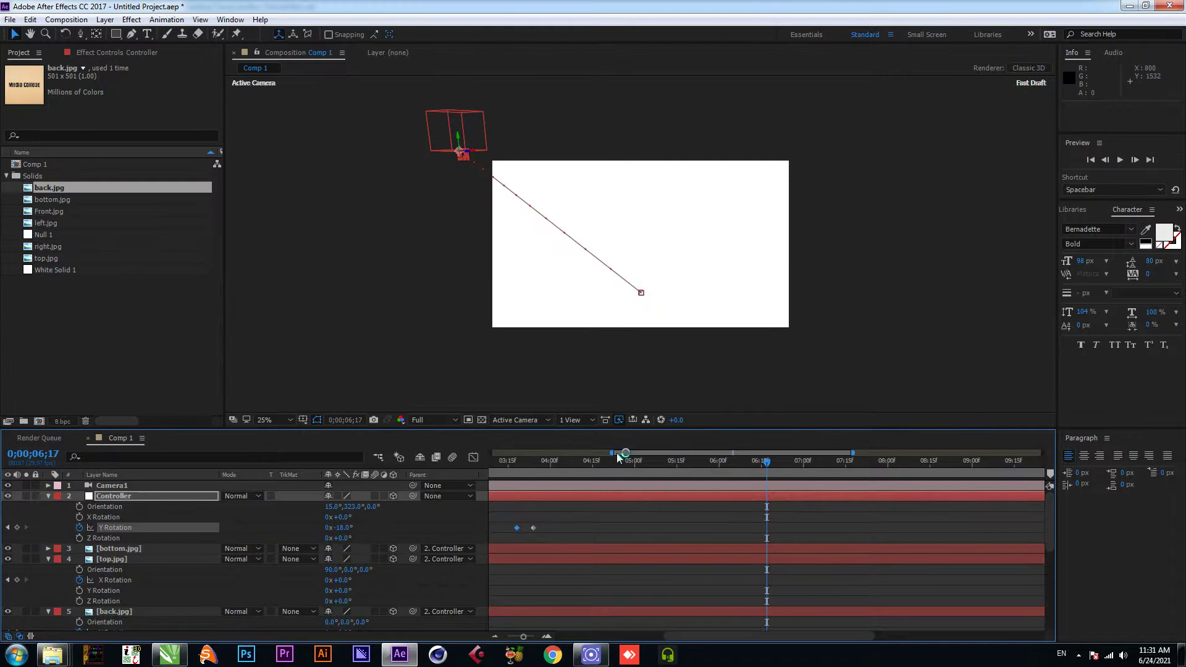
pyautogui.moveTo(613, 453); pyautogui.dragTo(473, 458)
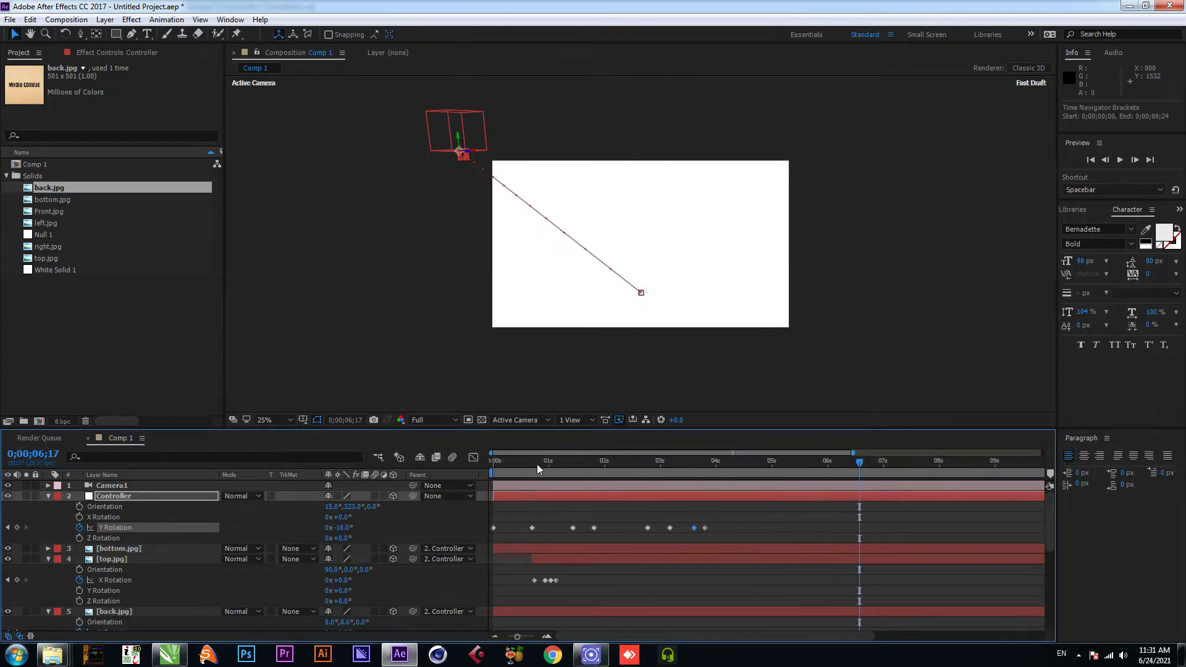
# Minimize After Effects and CorelDRAW, switch to the Ae Scripts "New folder" window in Windows Explorer and copy 3d_cube.jsx
pyautogui.click(1129, 6)
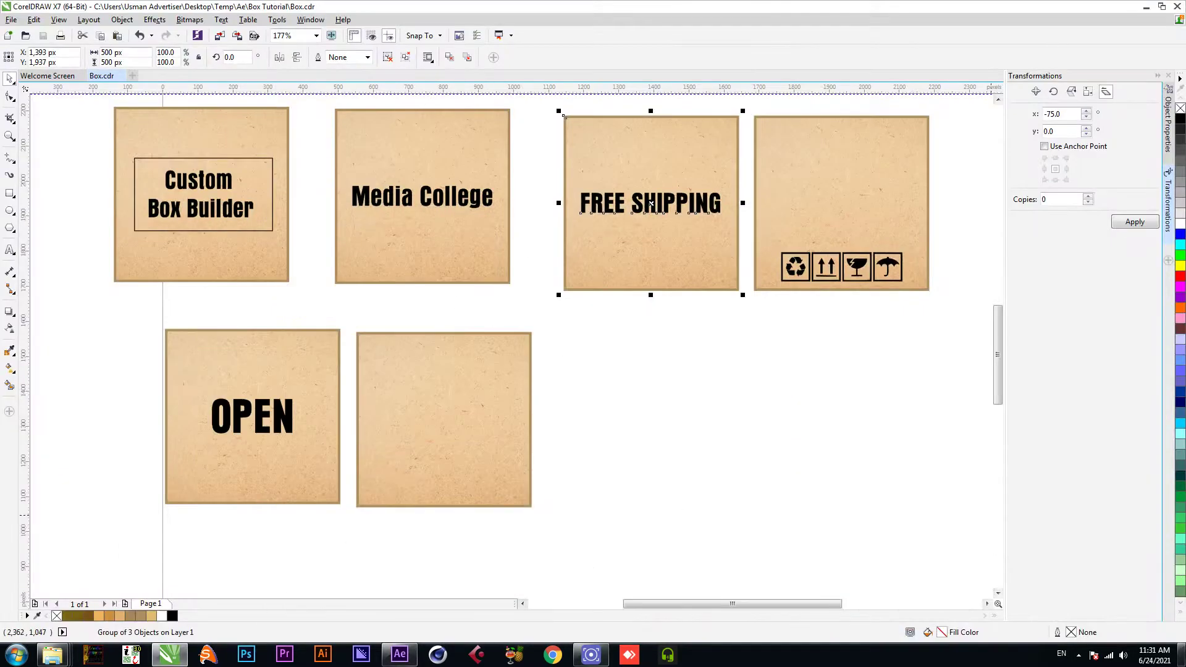
pyautogui.click(1146, 6)
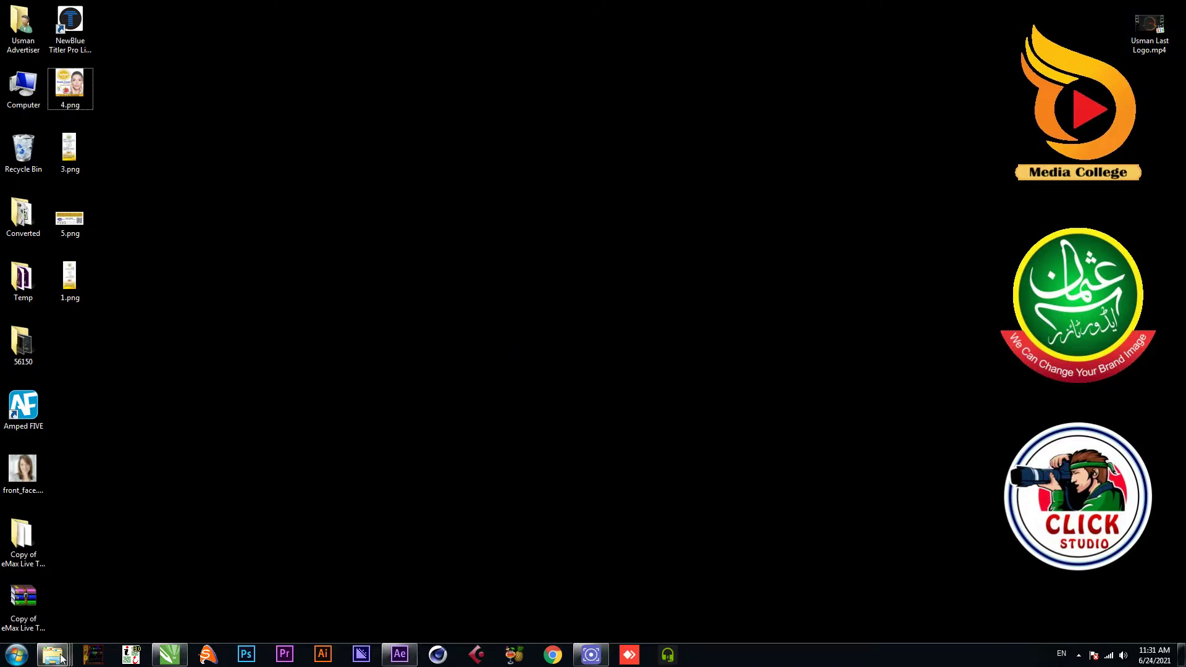
pyautogui.moveTo(53, 653)
pyautogui.moveTo(96, 593)
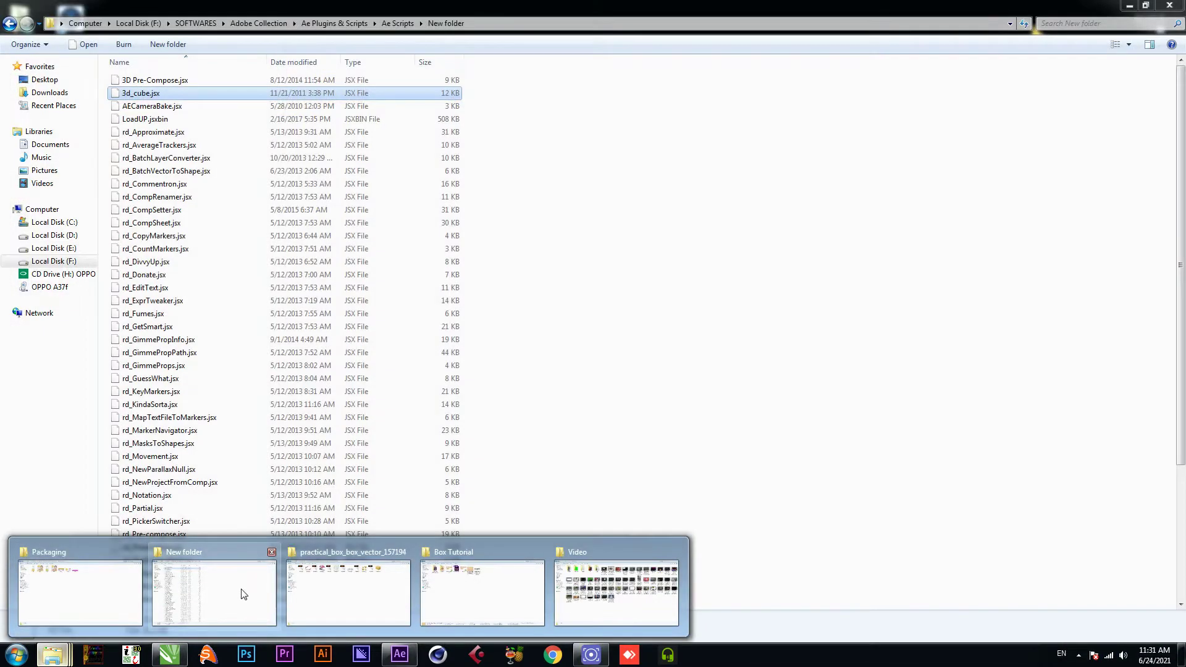
pyautogui.click(239, 597)
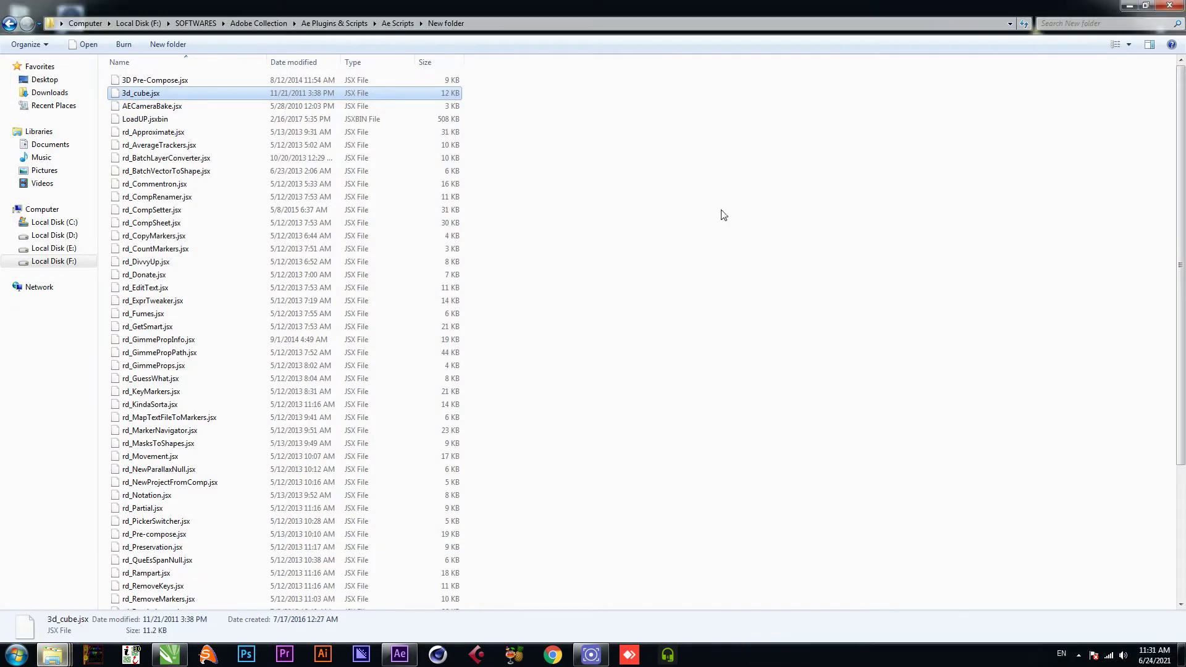
pyautogui.rightClick(151, 98)
pyautogui.click(212, 236)
# Minimize that window and open C:\Program Files\Adobe\Adobe After Effects CC 2017\Support Files\Scripts\ScriptUI Panels
pyautogui.click(1129, 5)
pyautogui.doubleClick(23, 86)
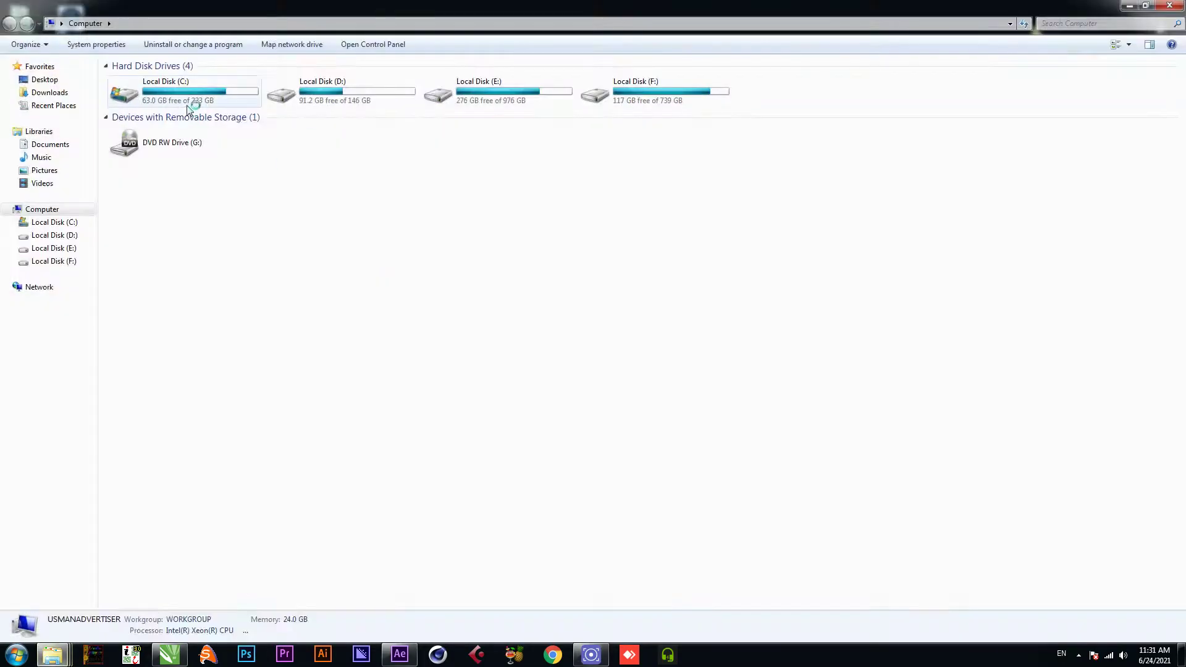
pyautogui.doubleClick(191, 102)
pyautogui.click(181, 108)
pyautogui.doubleClick(181, 108)
pyautogui.doubleClick(179, 83)
pyautogui.click(183, 84)
pyautogui.doubleClick(183, 84)
pyautogui.doubleClick(172, 83)
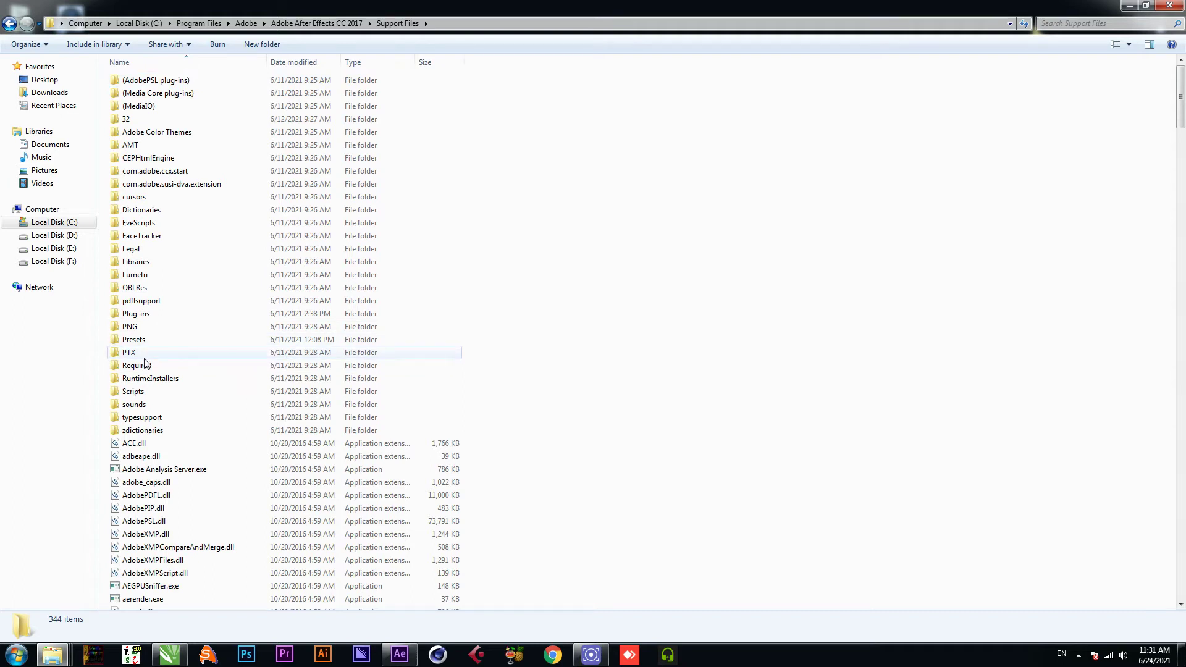
pyautogui.doubleClick(143, 391)
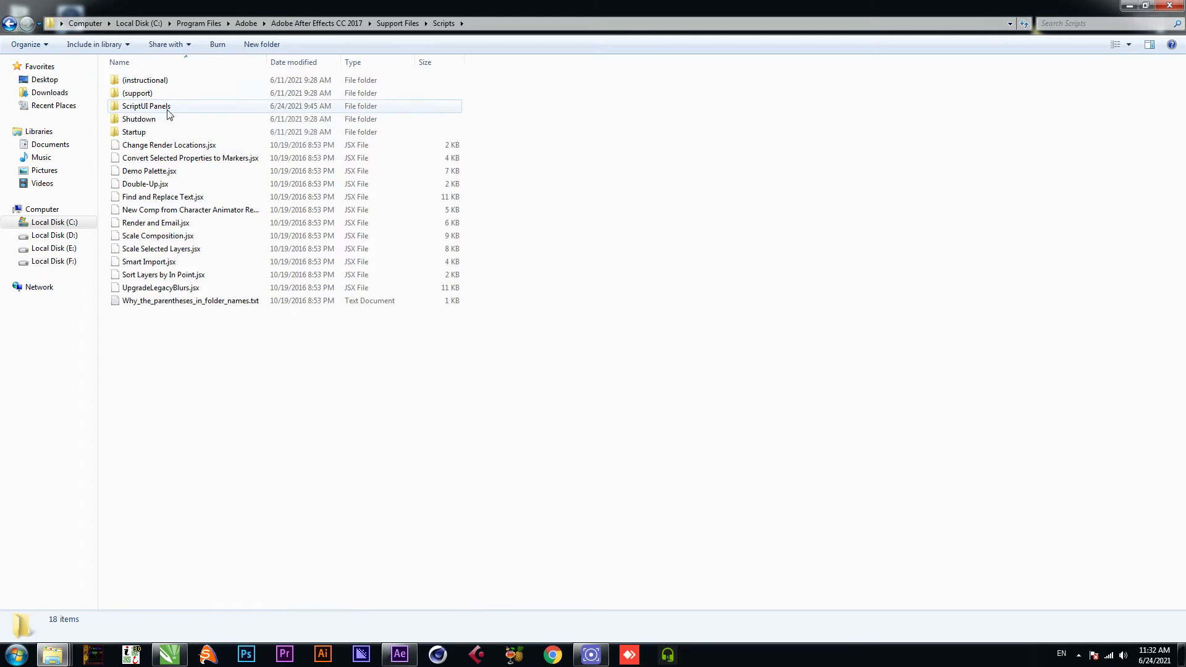
pyautogui.doubleClick(167, 111)
# Try to paste 3d_cube.jsx into the ScriptUI Panels folder, cancel the copy and close the folder window
pyautogui.rightClick(180, 266)
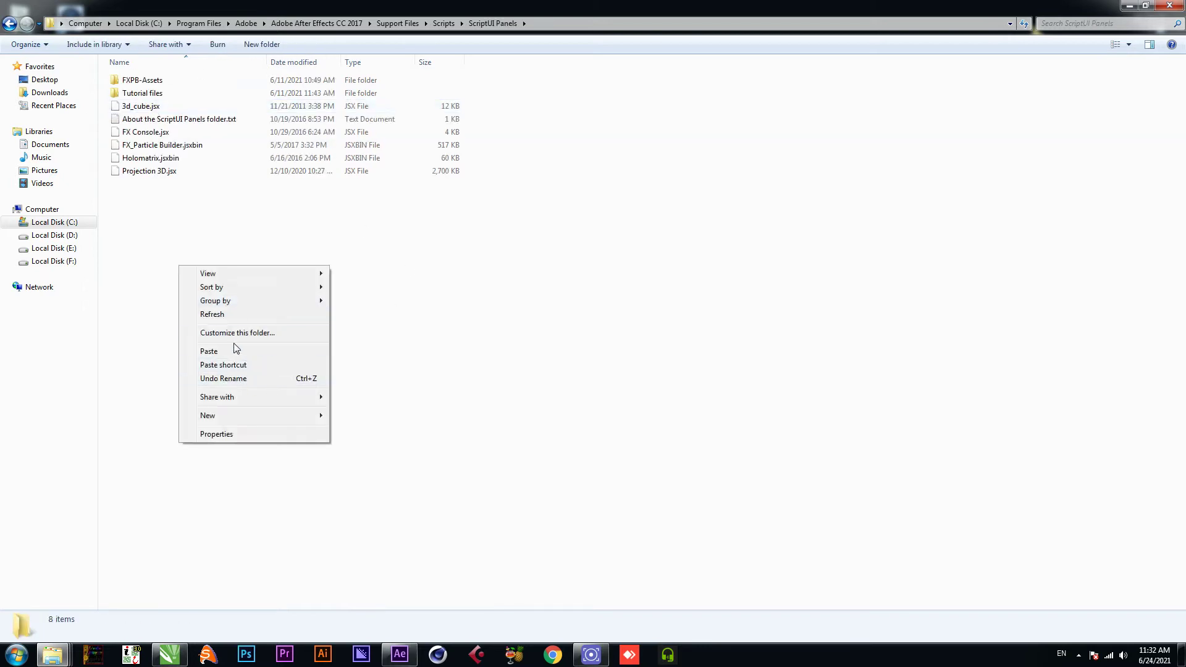
pyautogui.click(209, 350)
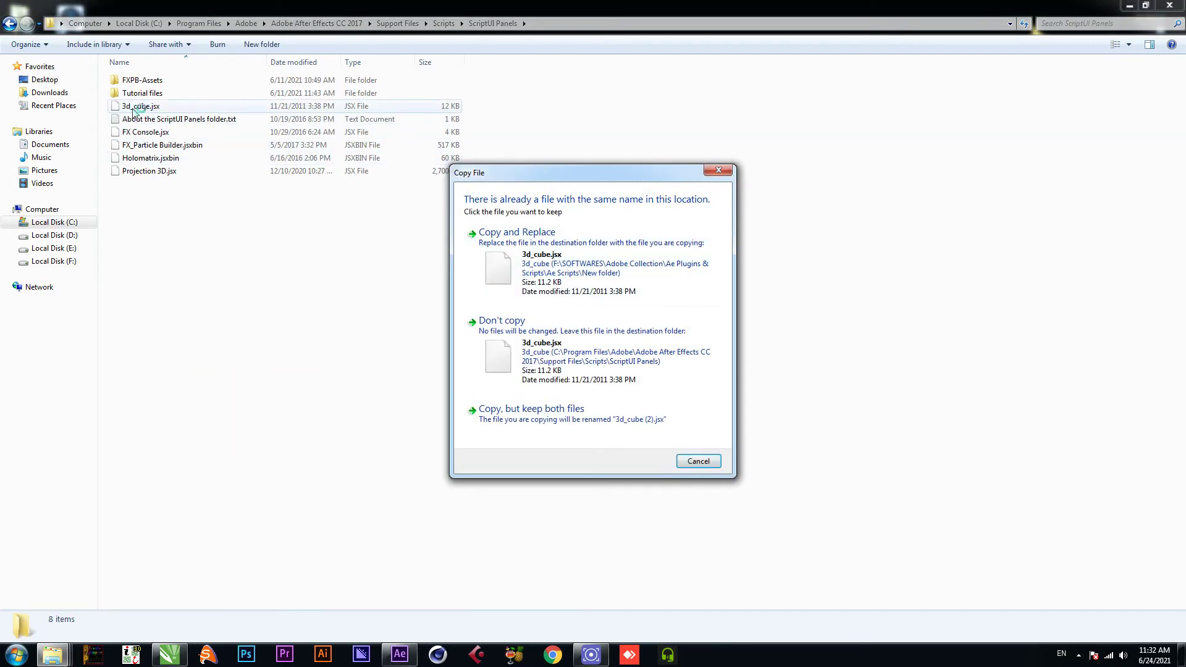
pyautogui.click(700, 463)
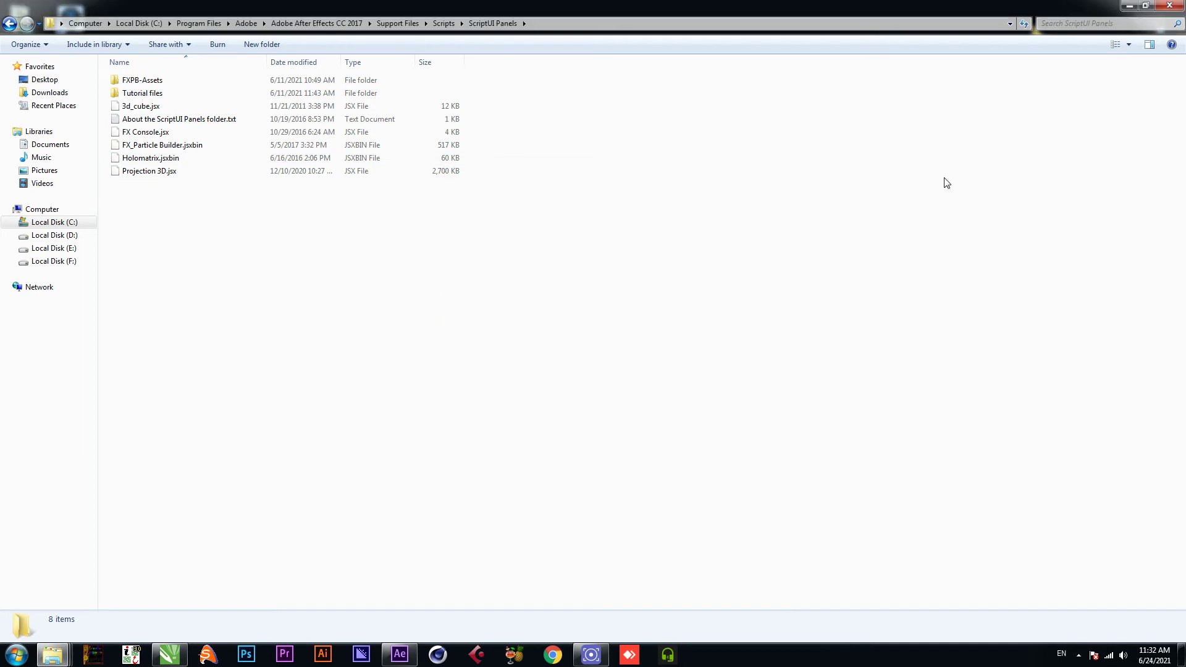
pyautogui.click(1169, 6)
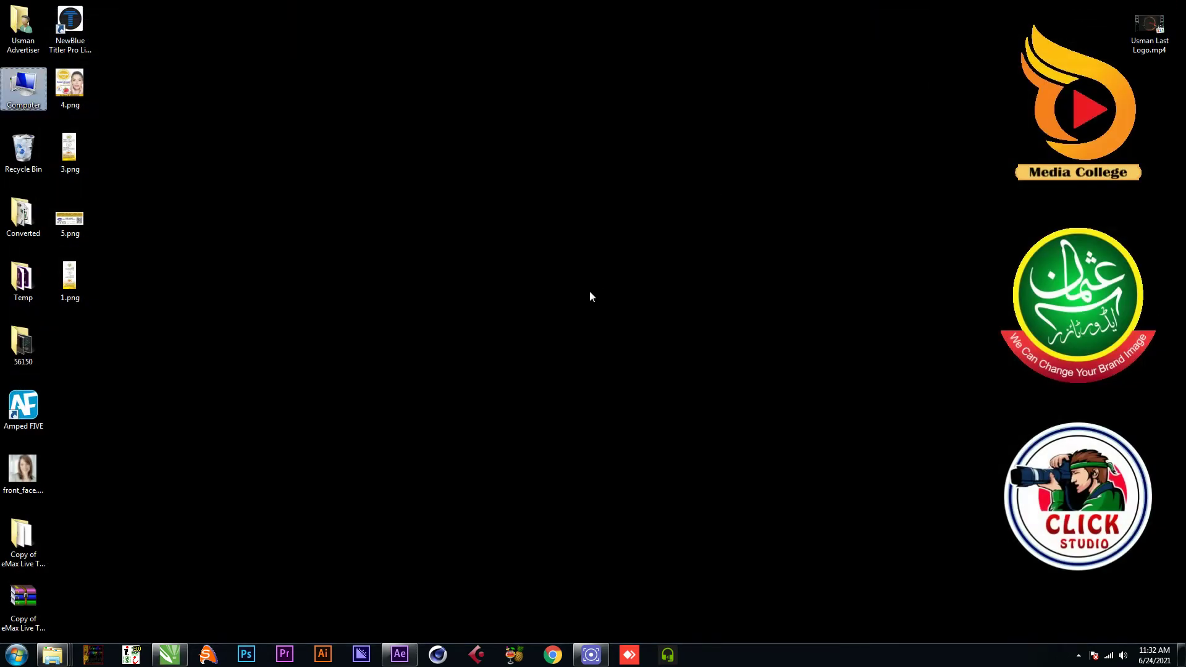